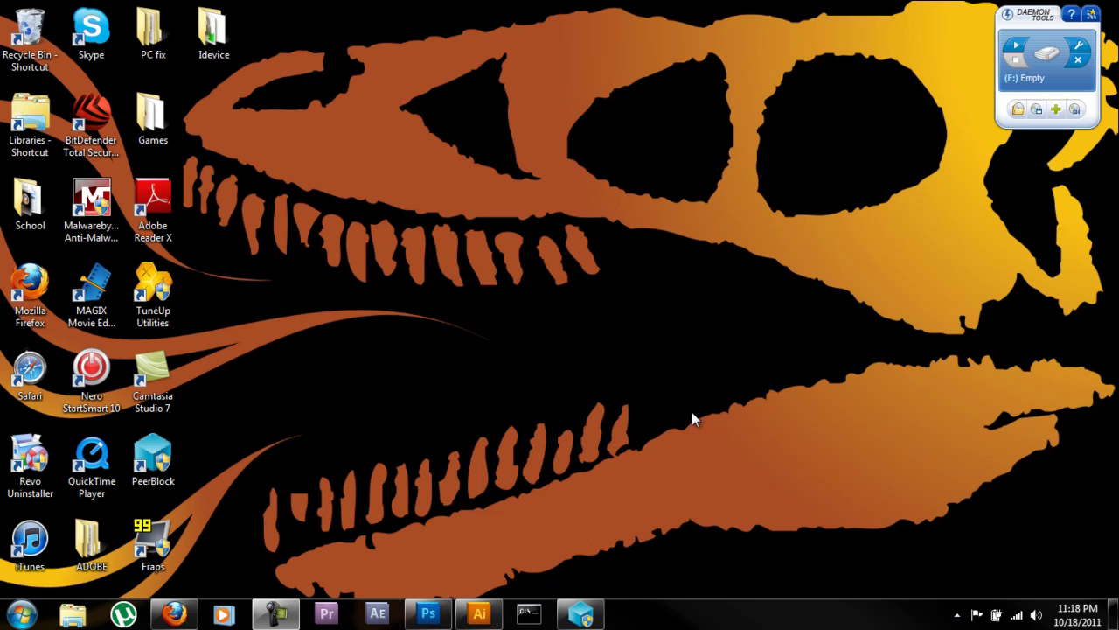
Step: Bring Photoshop to the front from the taskbar, showing its empty workspace
click(430, 616)
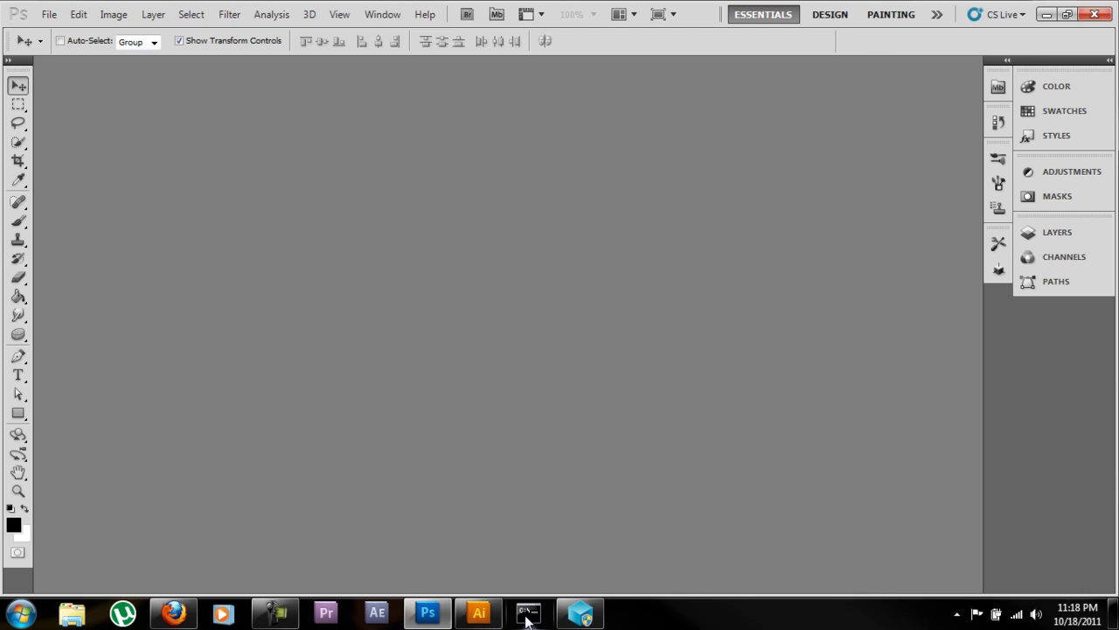
Step: Switch to Illustrator and create a new 1920 × 1080 pt document
click(490, 614)
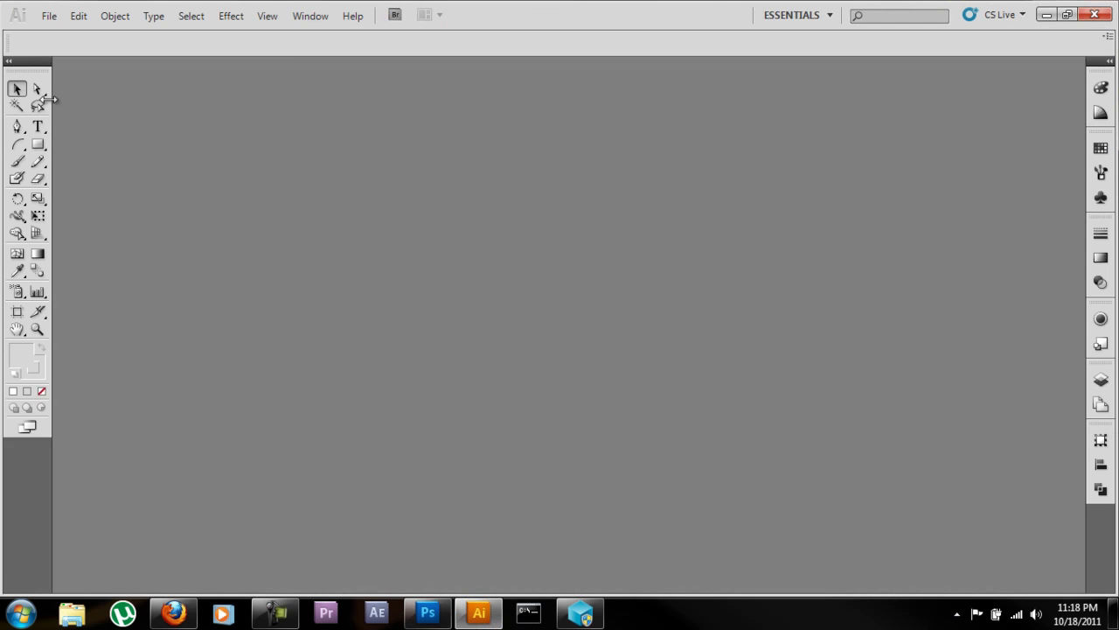
click(47, 15)
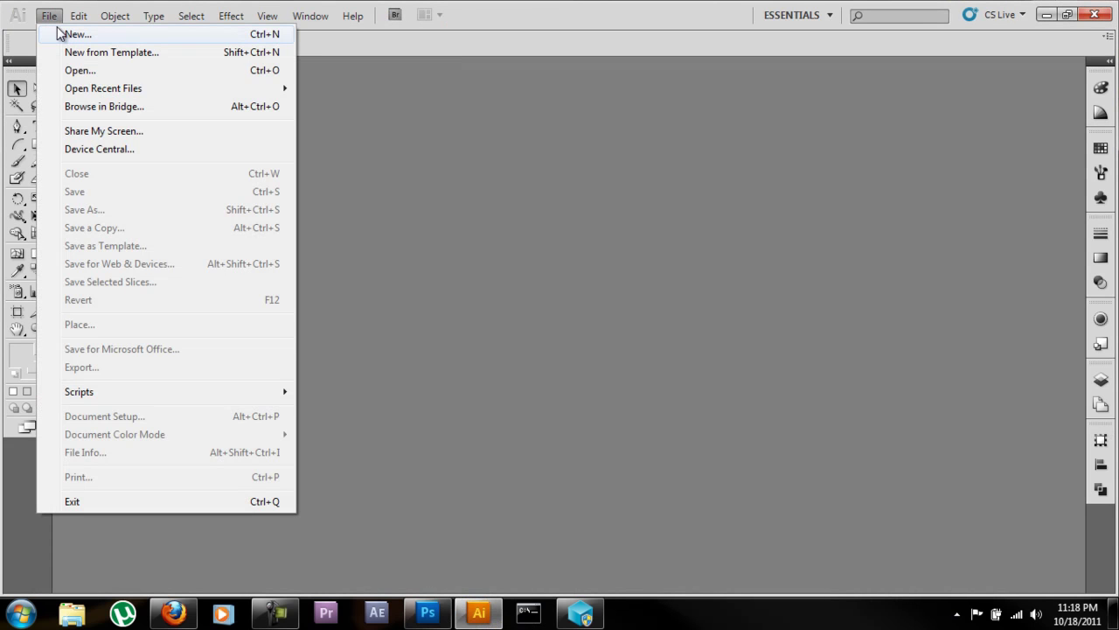
click(77, 34)
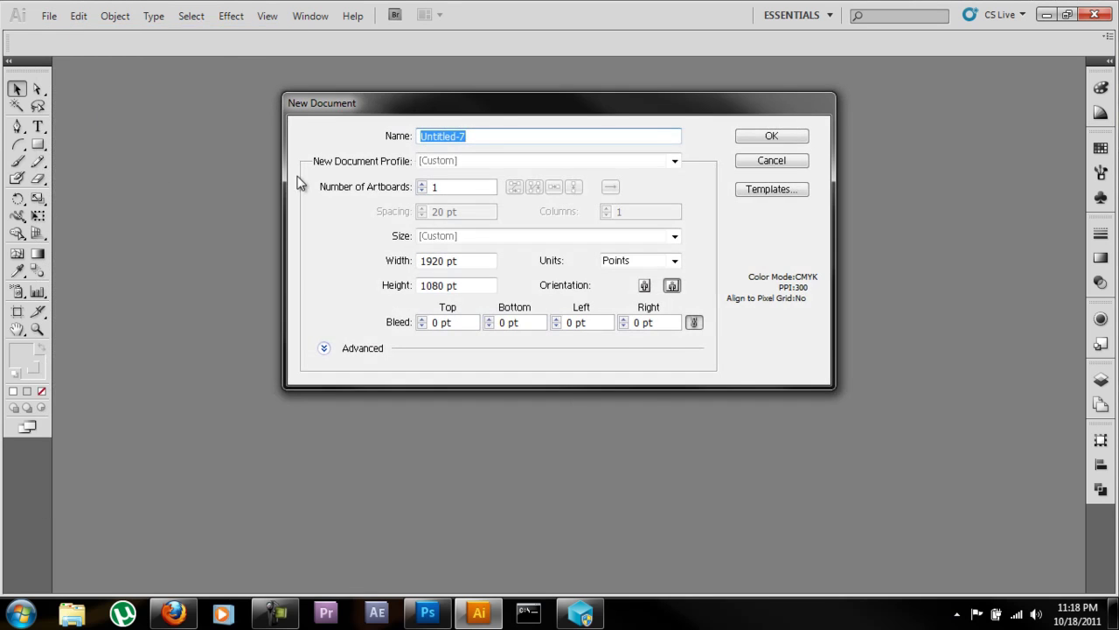
double_click(425, 261)
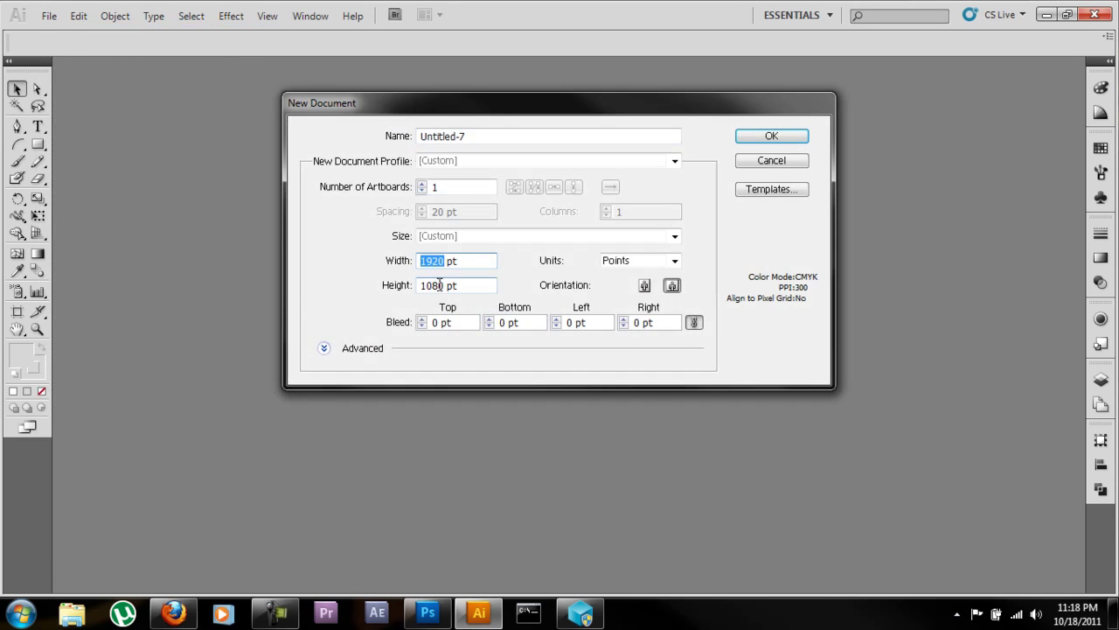
double_click(437, 285)
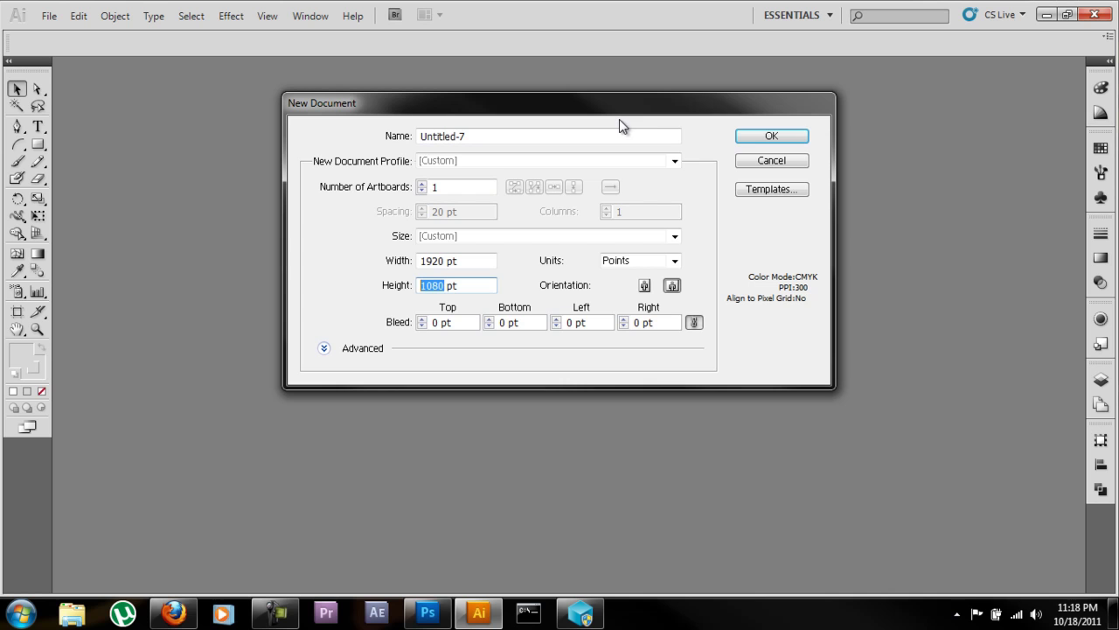
click(745, 137)
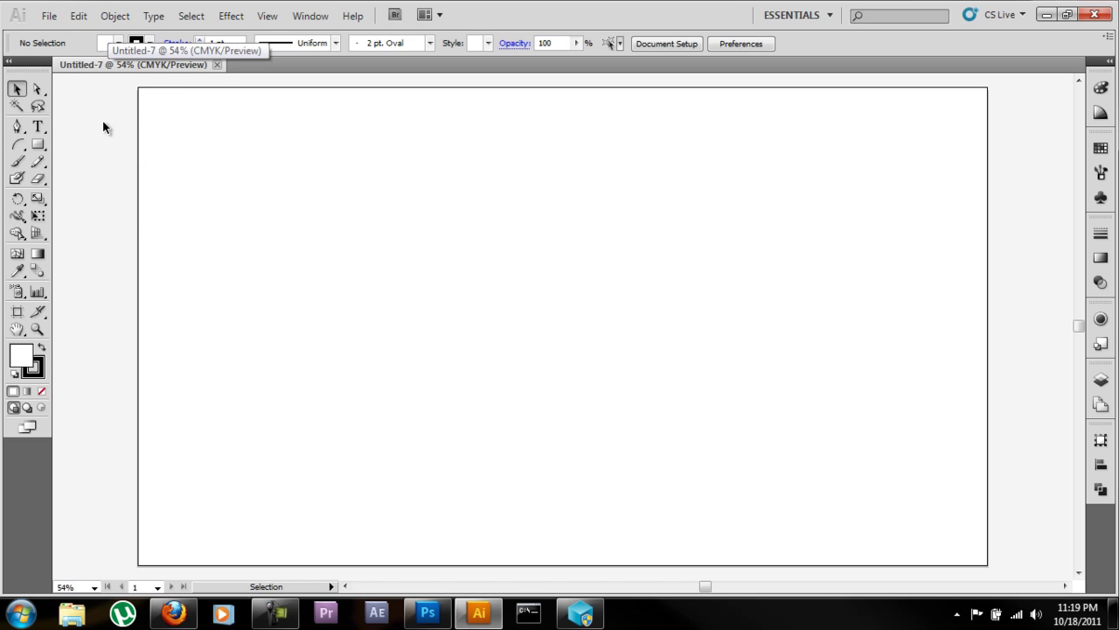
Step: Start a second new document and cancel it
click(50, 17)
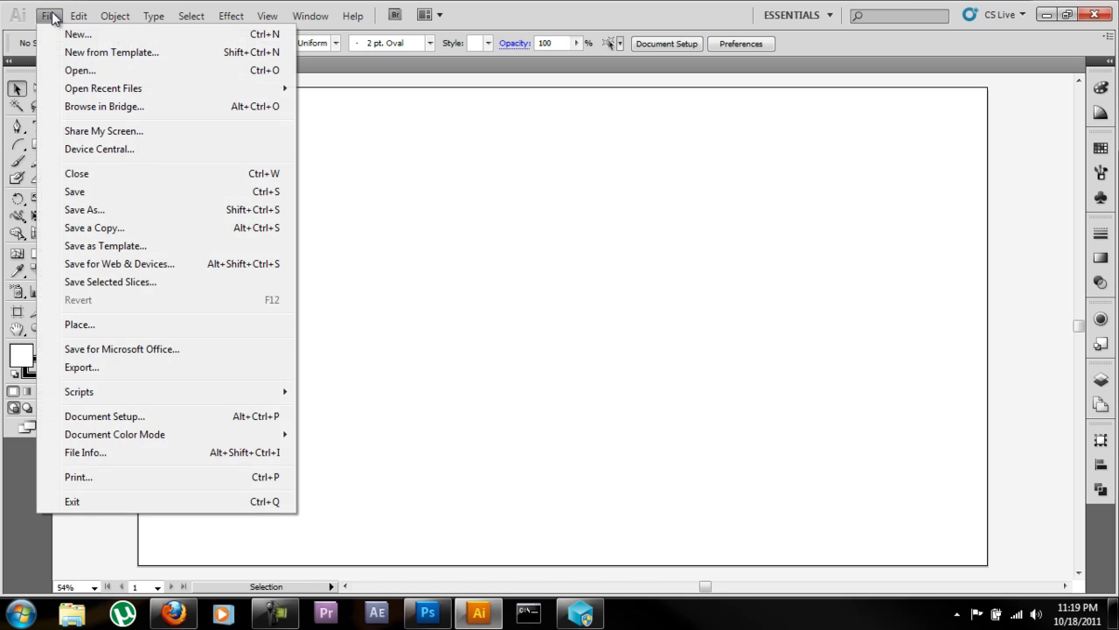
click(77, 35)
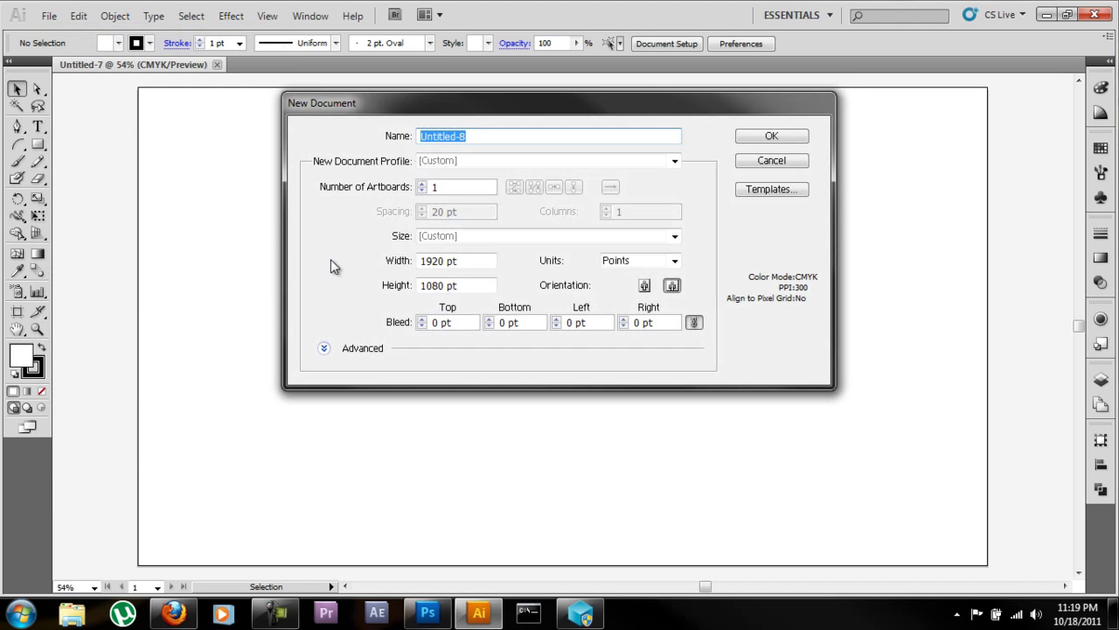
click(740, 161)
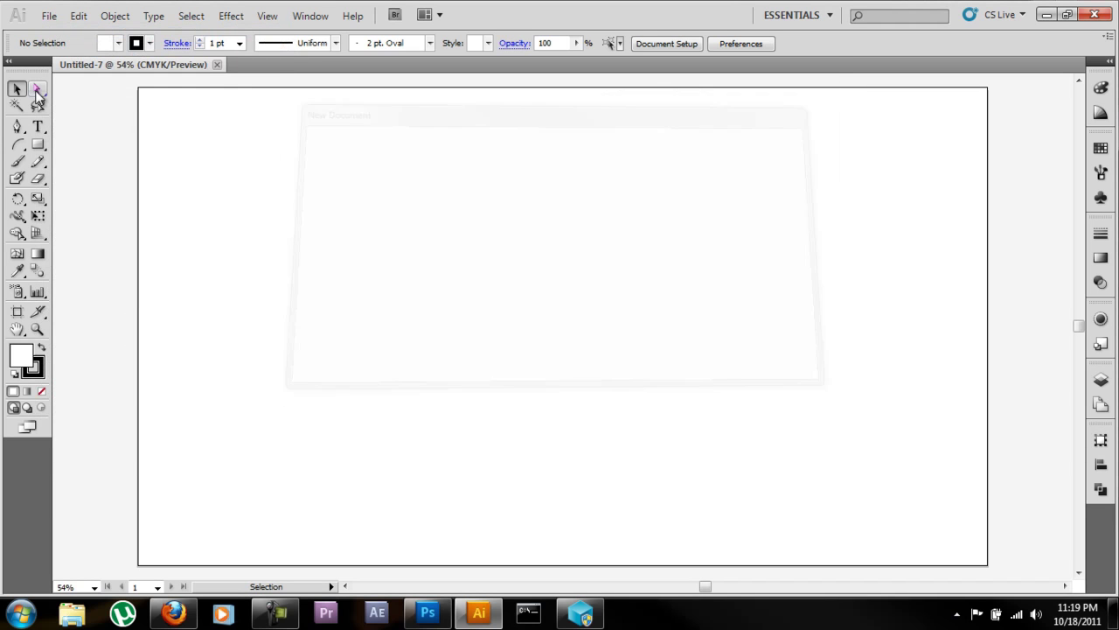
click(52, 17)
click(80, 70)
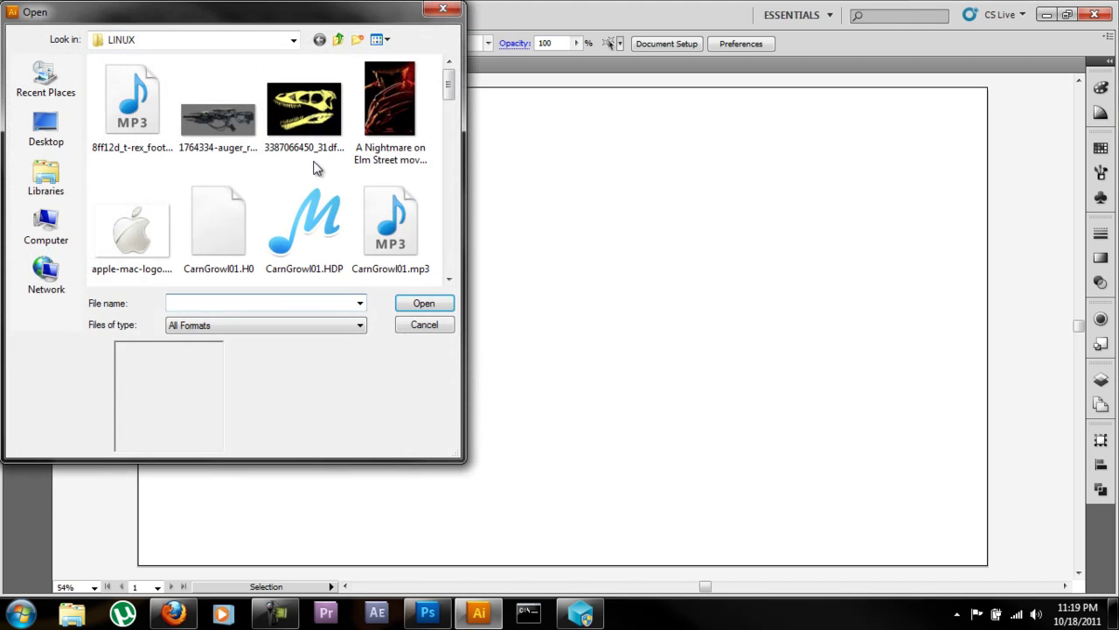
click(330, 149)
click(424, 303)
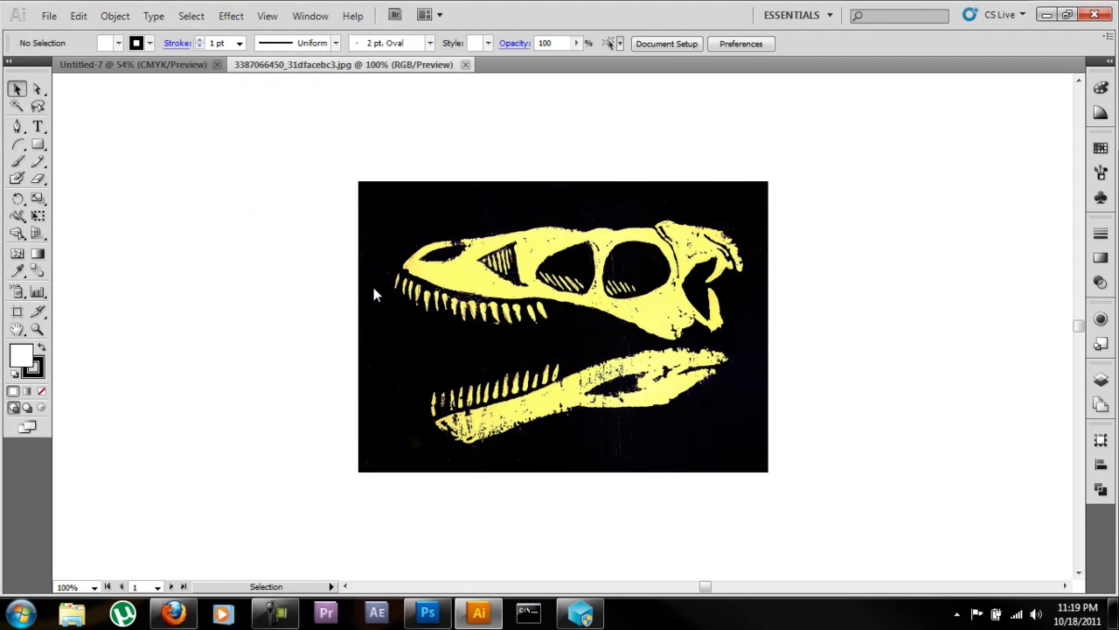
click(456, 233)
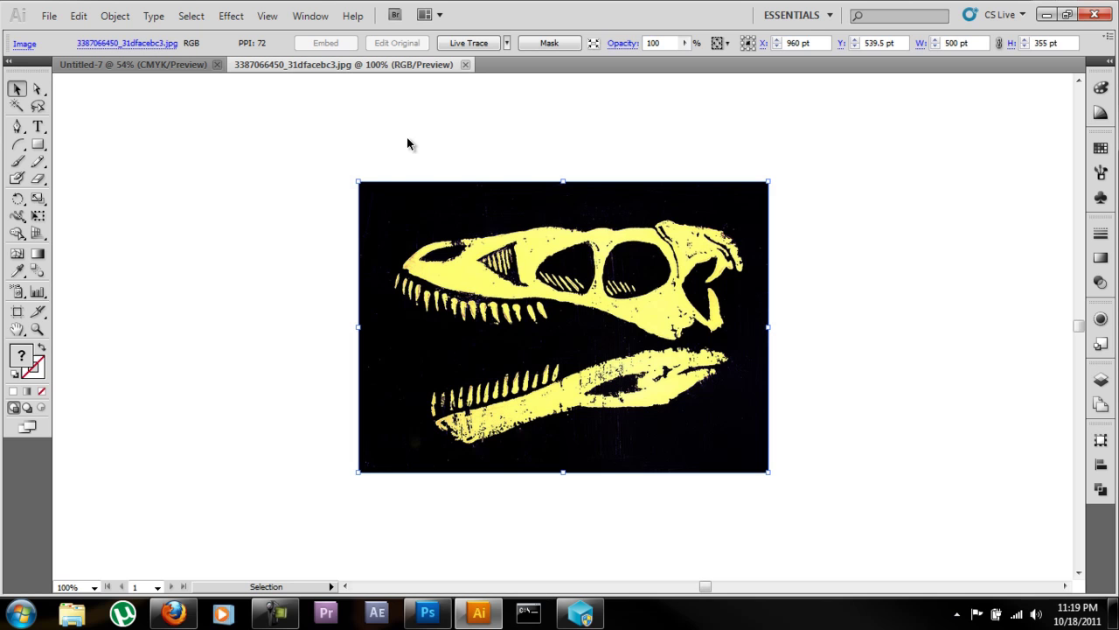
click(507, 43)
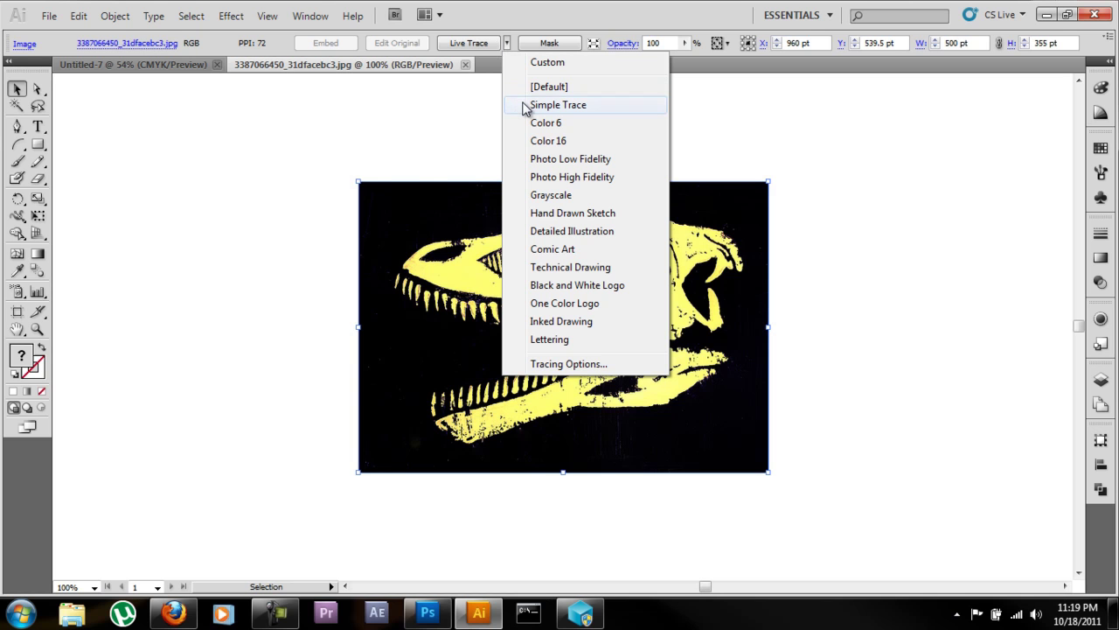
Step: Trace the skull with Simple Trace, expand it, and ungroup the traced paths
click(551, 105)
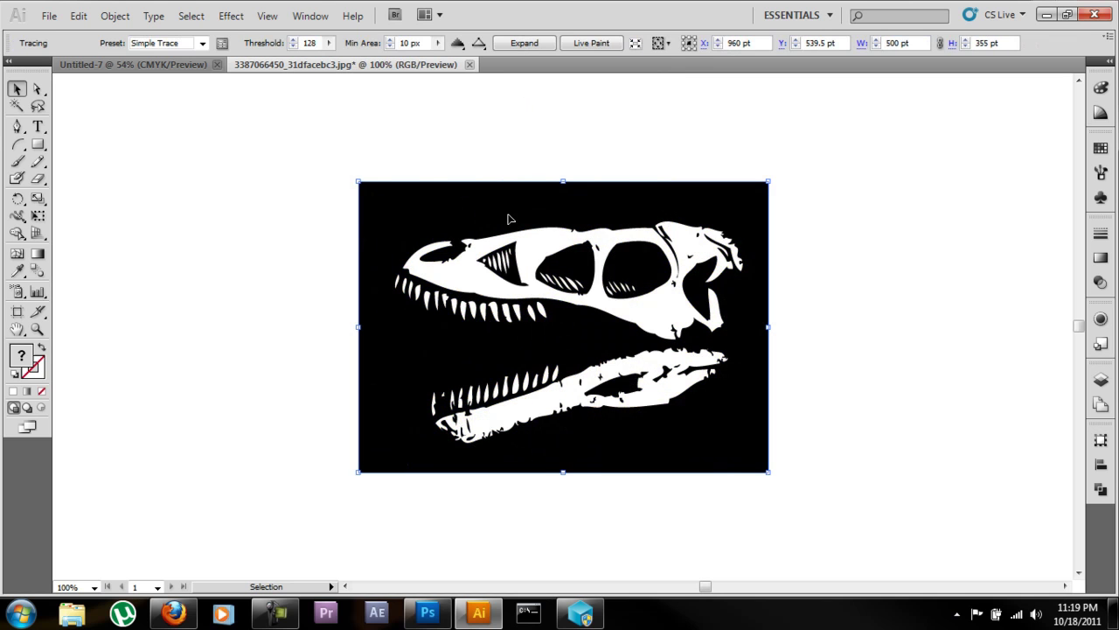
click(513, 48)
click(269, 178)
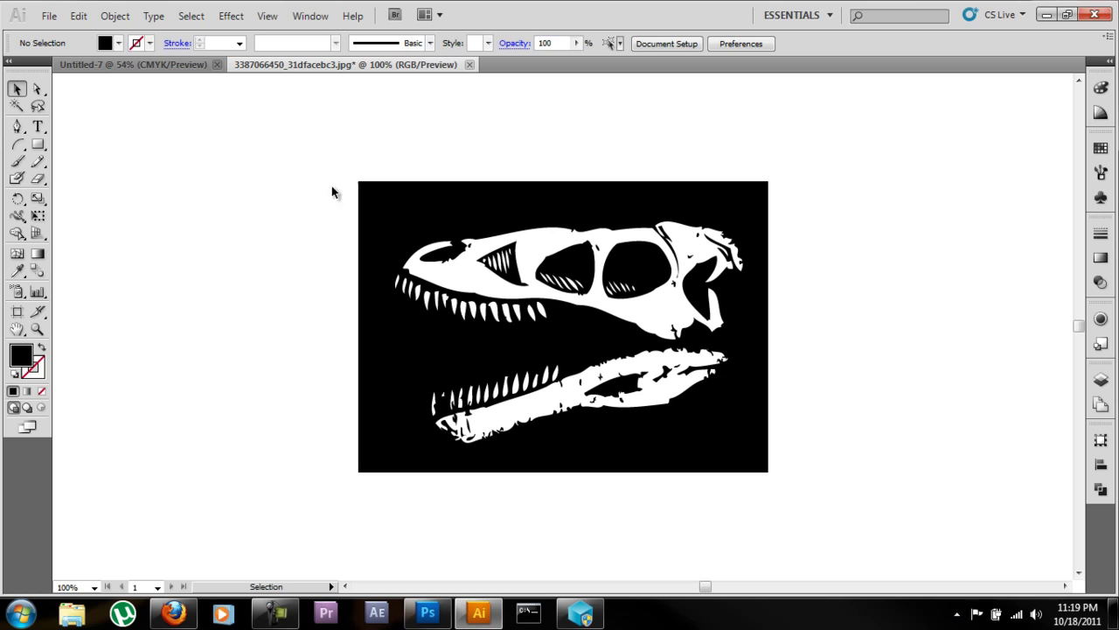
click(435, 201)
right_click(434, 200)
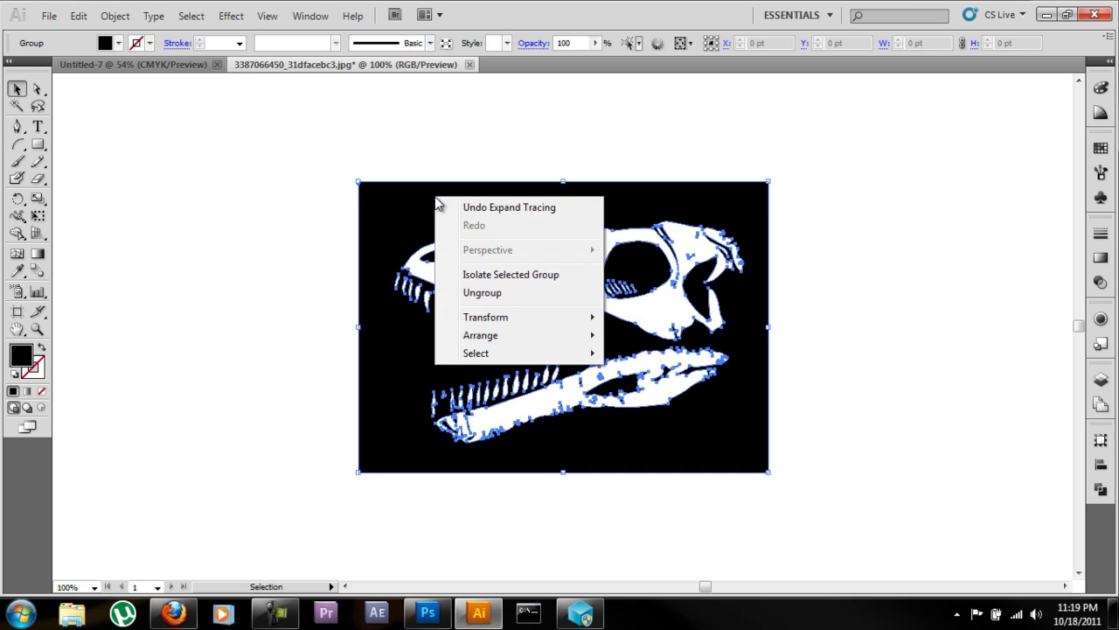
click(474, 288)
Step: Select the black background path with Direct Selection and delete it
click(263, 175)
click(37, 88)
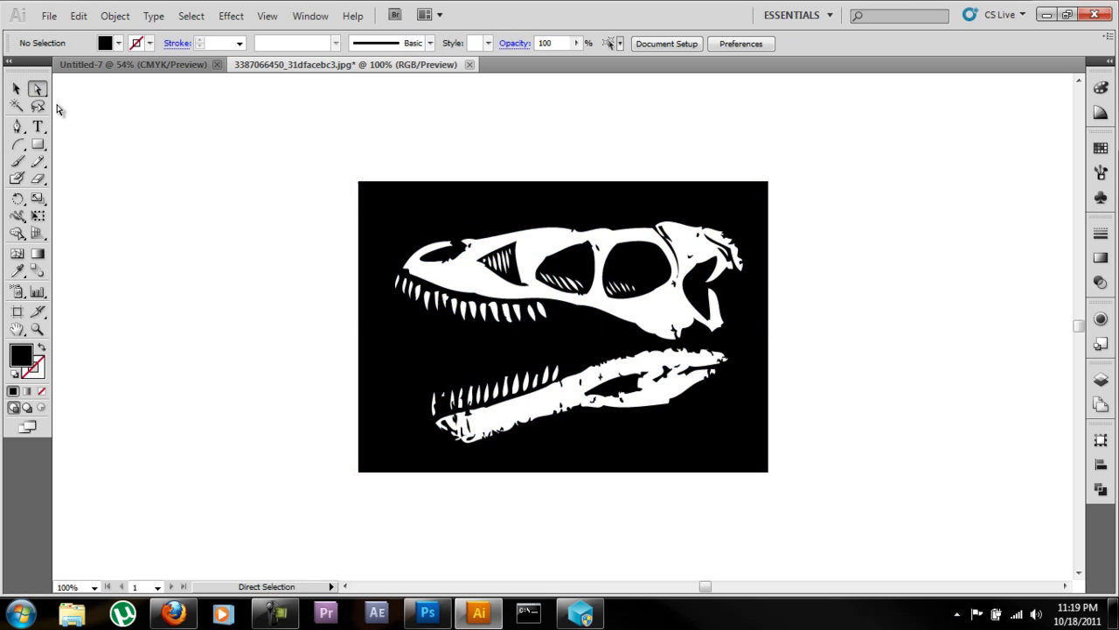
click(380, 187)
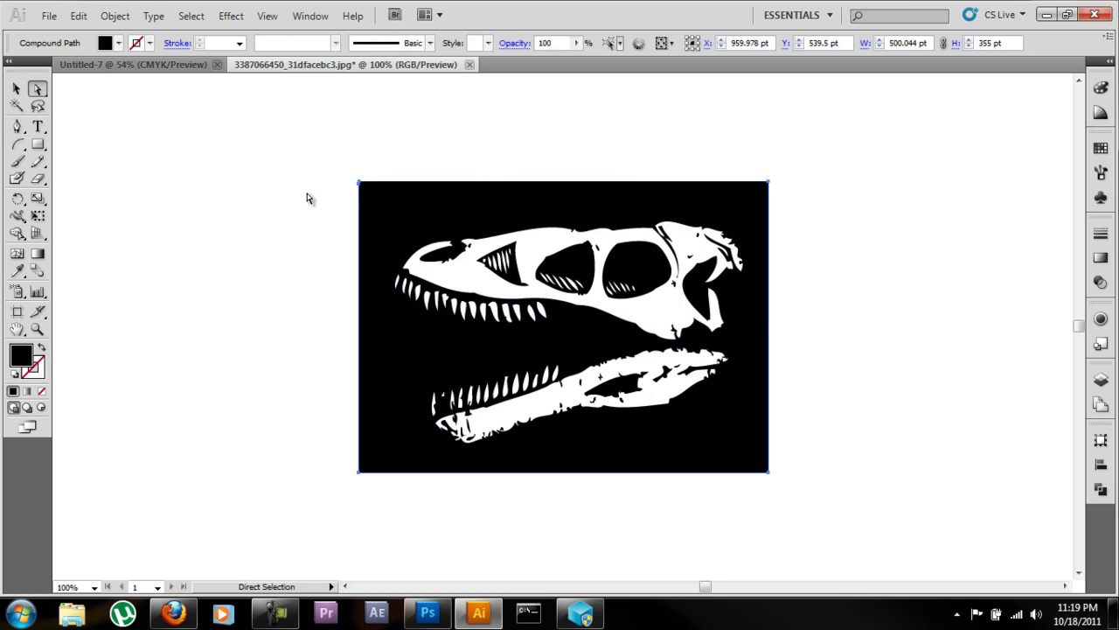
key(Delete)
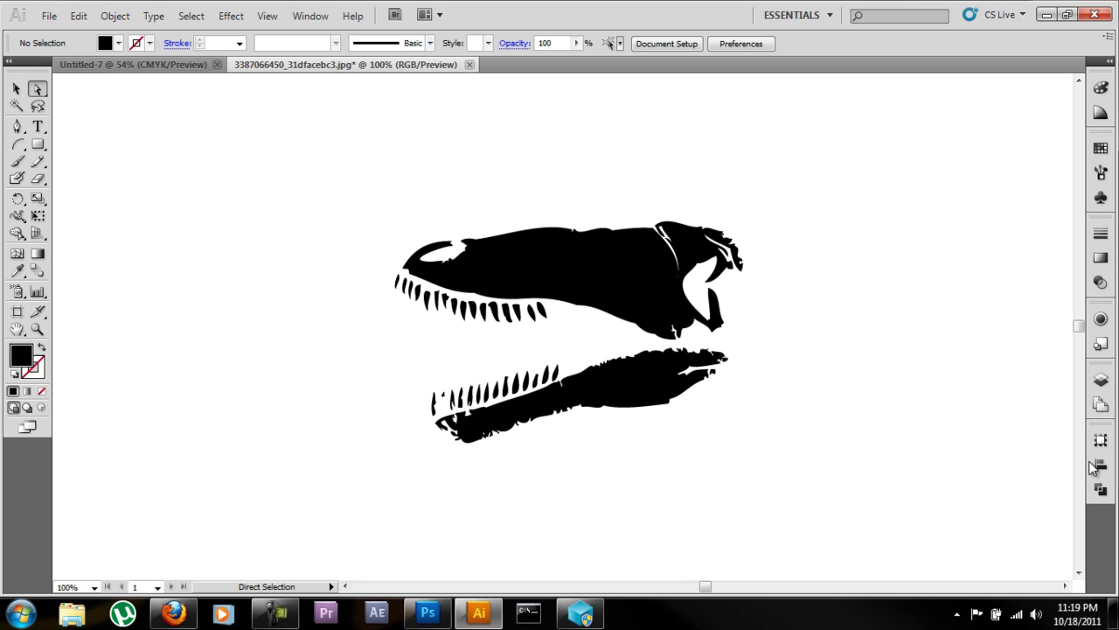
click(1101, 489)
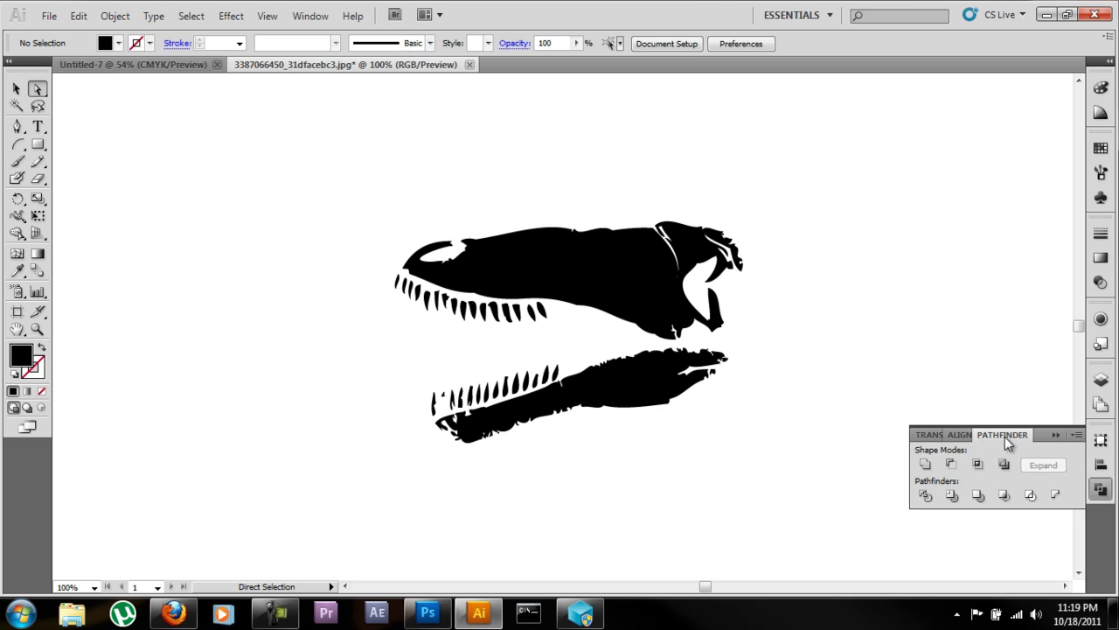
click(317, 16)
click(376, 466)
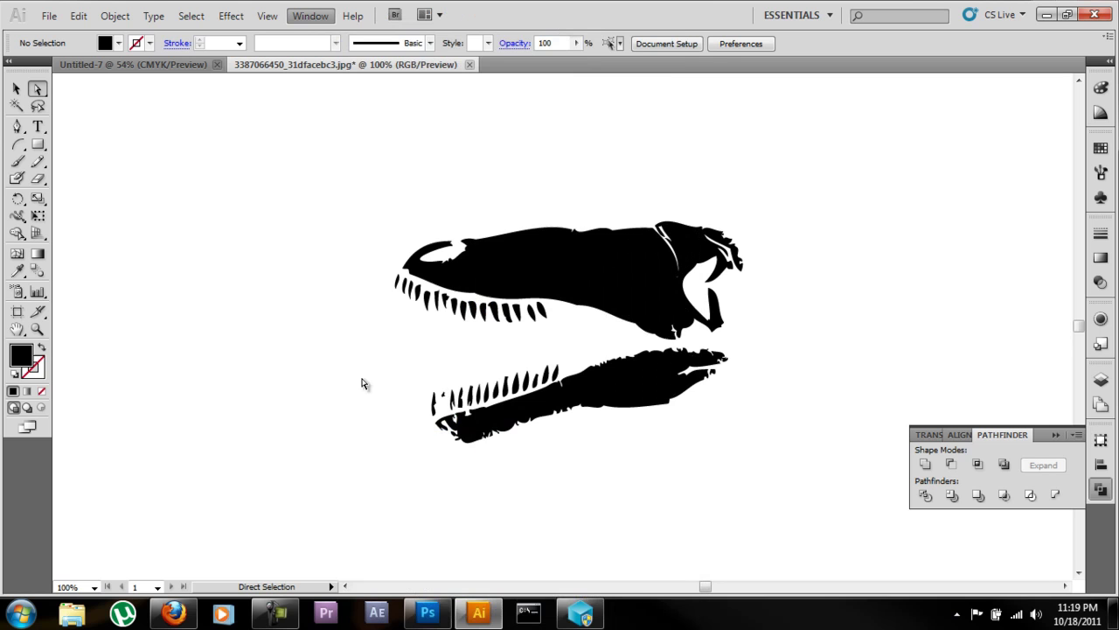
click(326, 18)
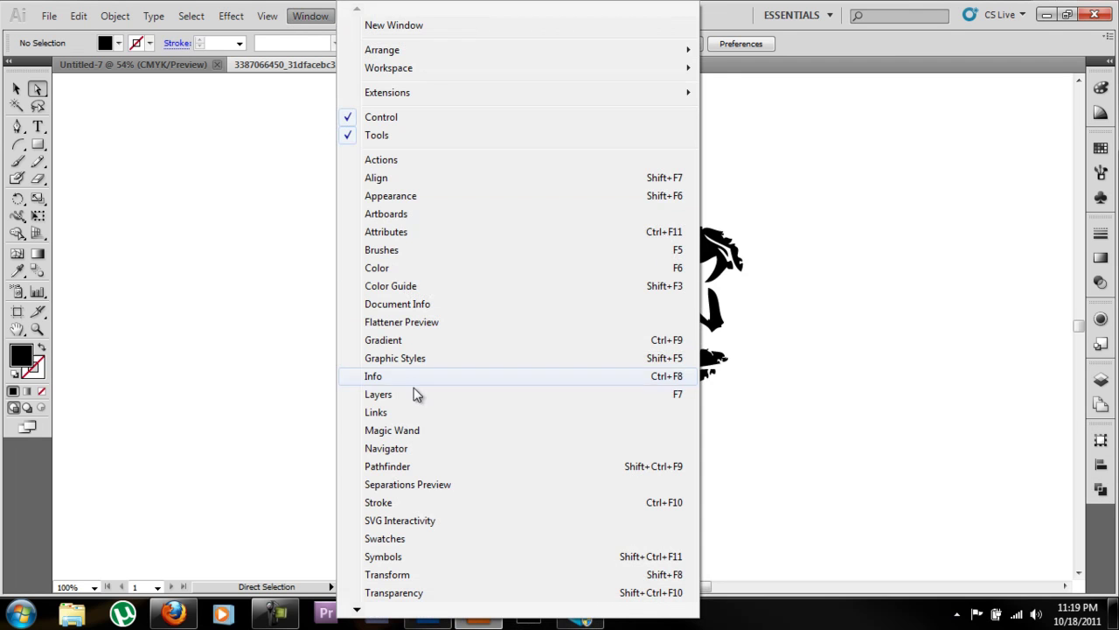
click(395, 466)
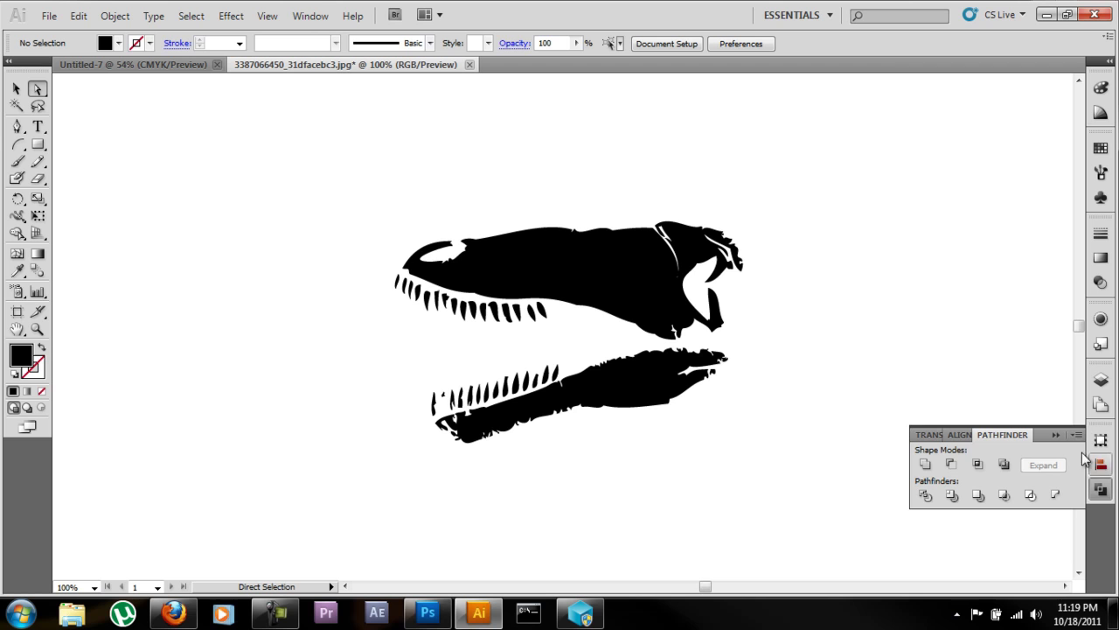
drag(1042, 435, 310, 405)
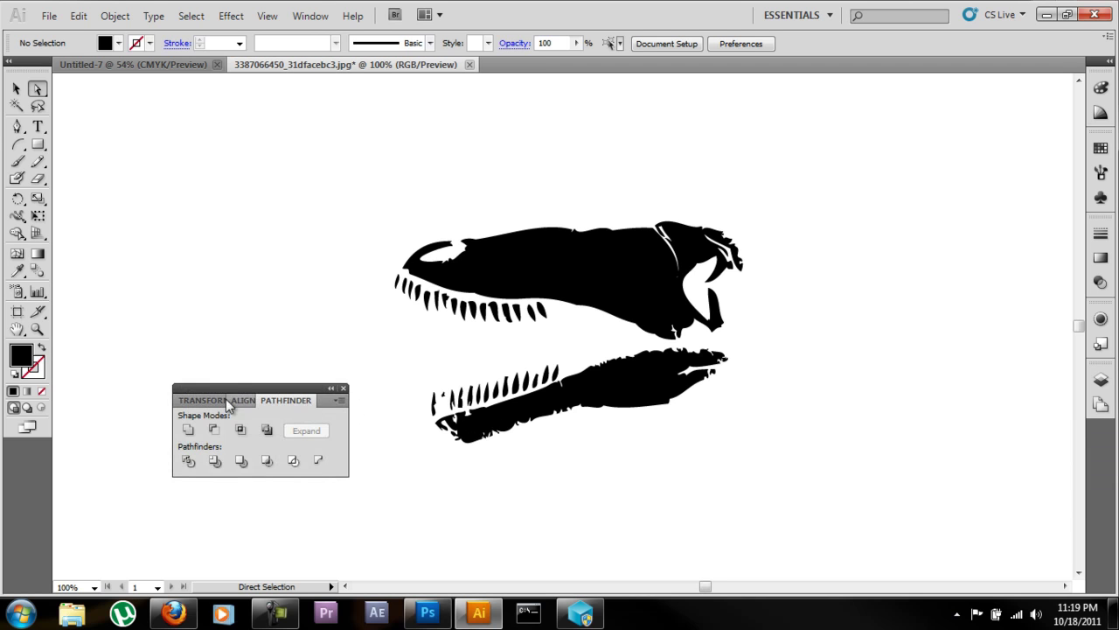
drag(226, 391, 1100, 429)
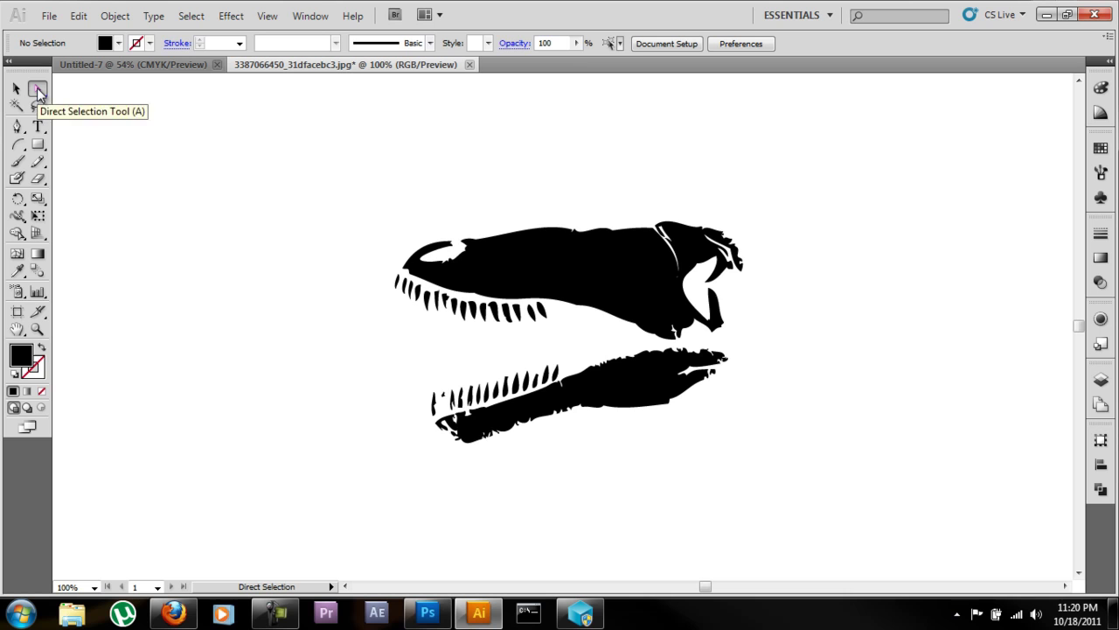
Step: Subtract the triangular and oval openings from the skull silhouette with Pathfinder Minus Front
click(489, 249)
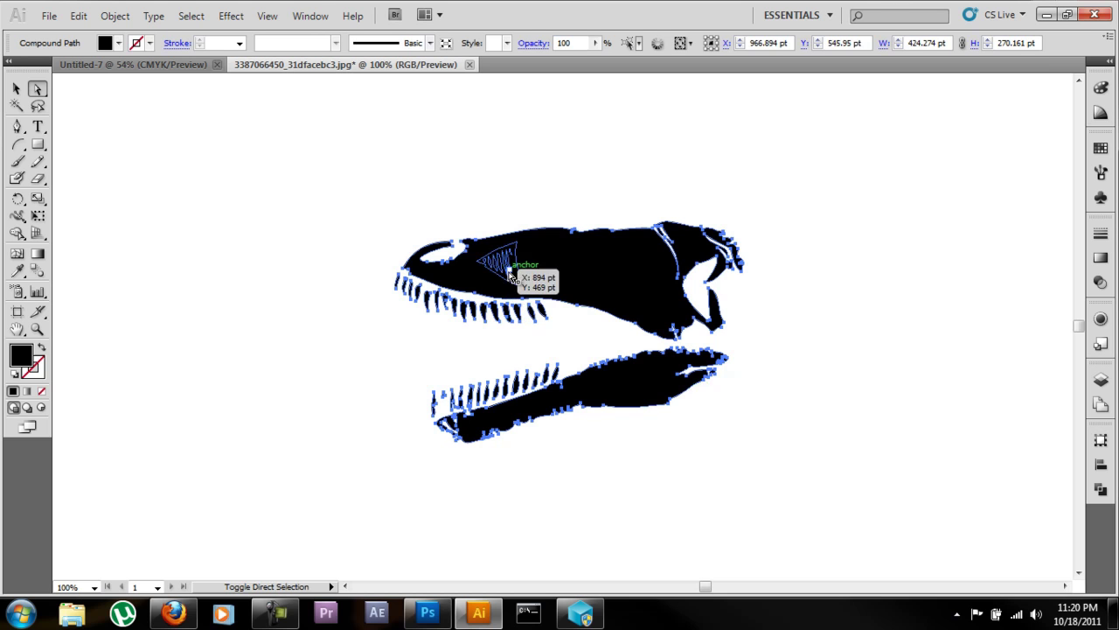
click(516, 282)
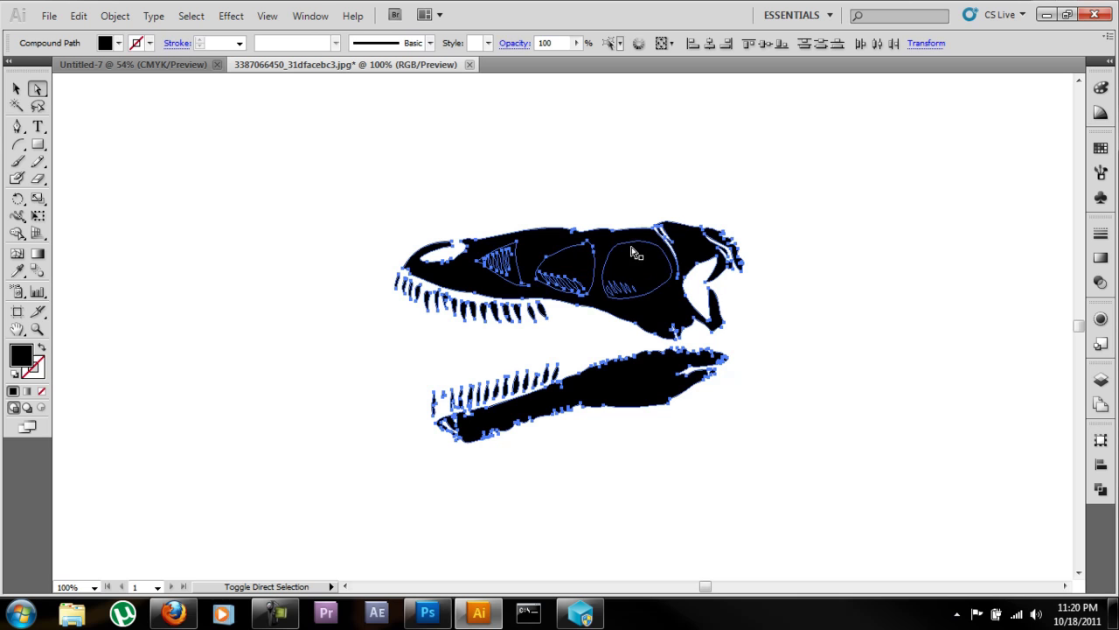
click(639, 261)
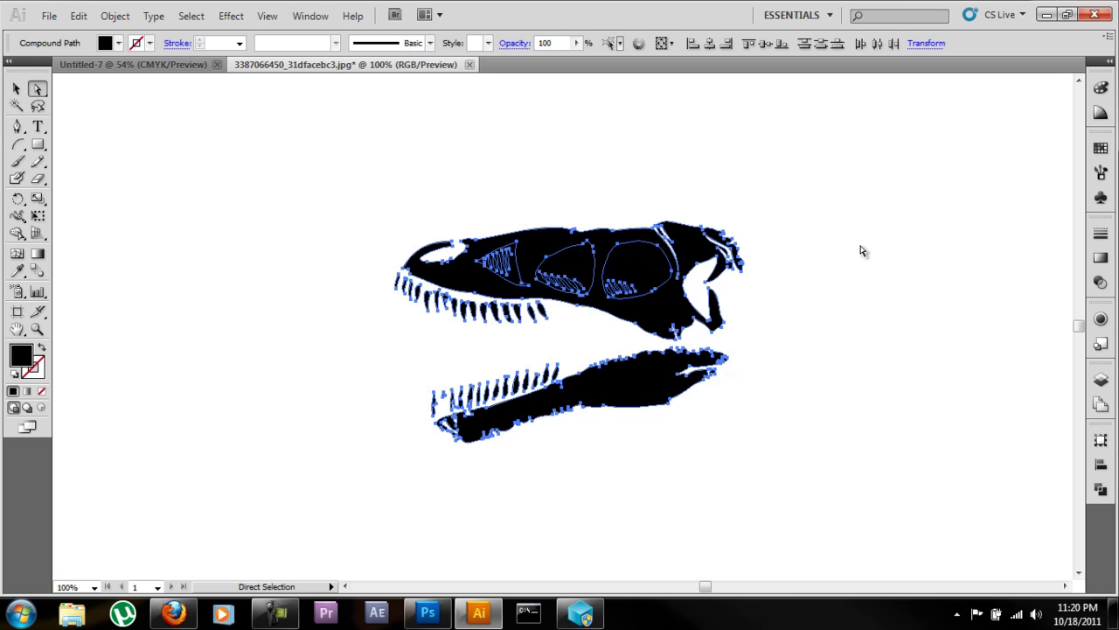
click(1101, 489)
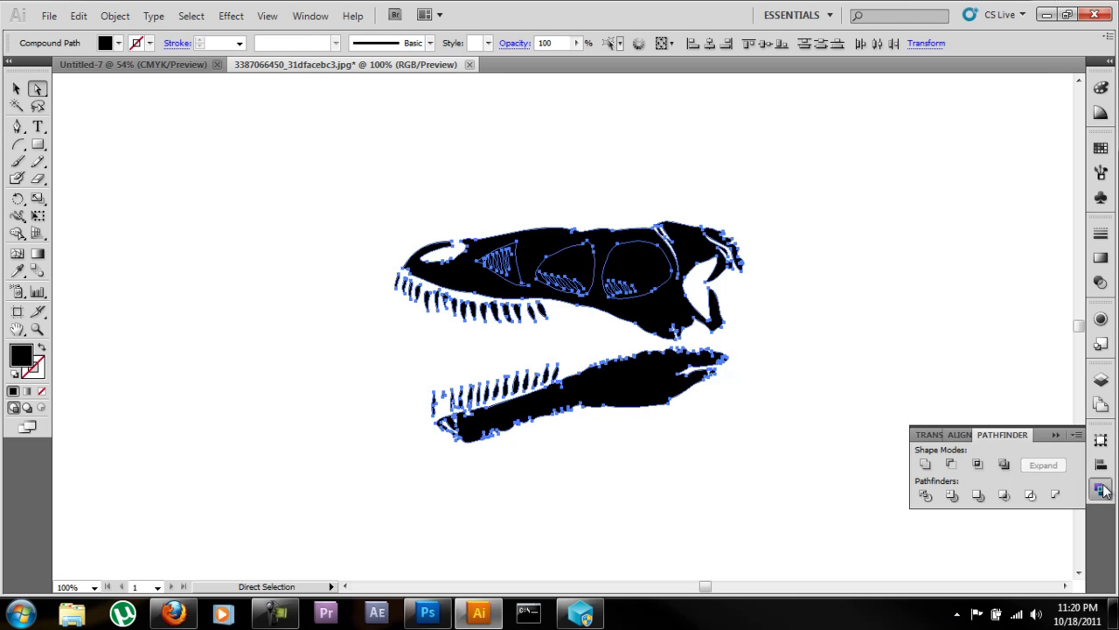
click(952, 464)
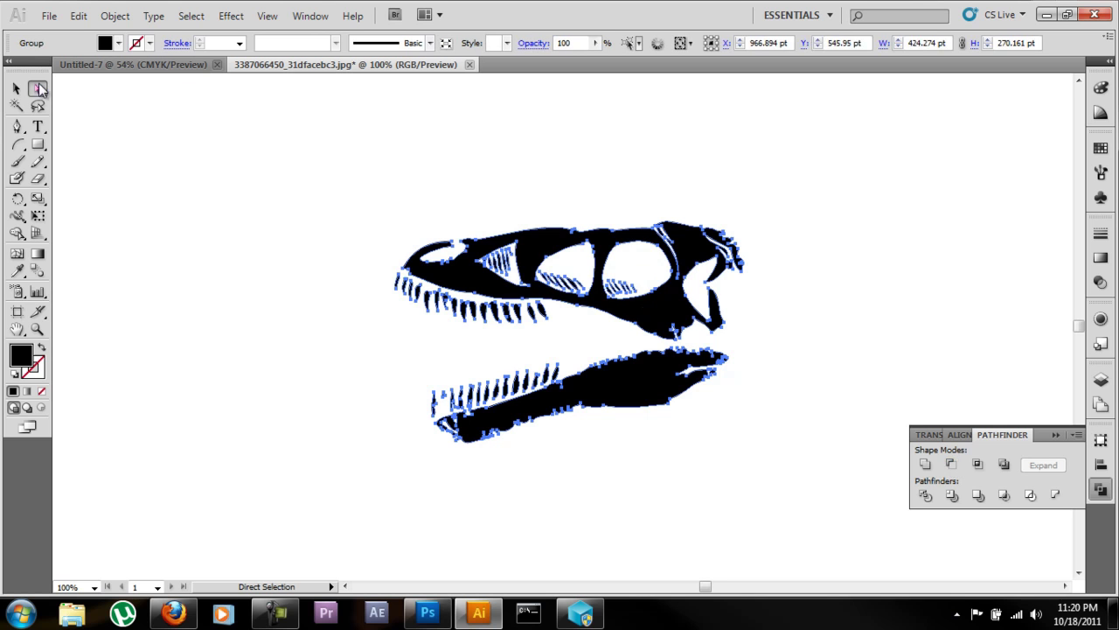
click(16, 89)
Step: Move the skull aside and delete the stray traced fragments left behind
click(660, 133)
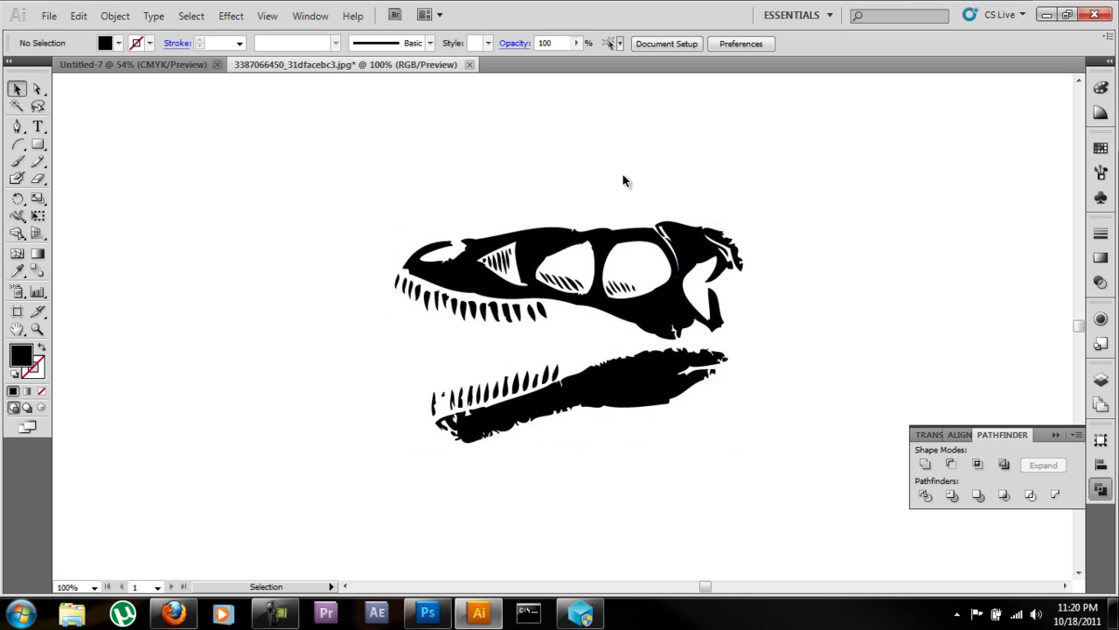
click(452, 276)
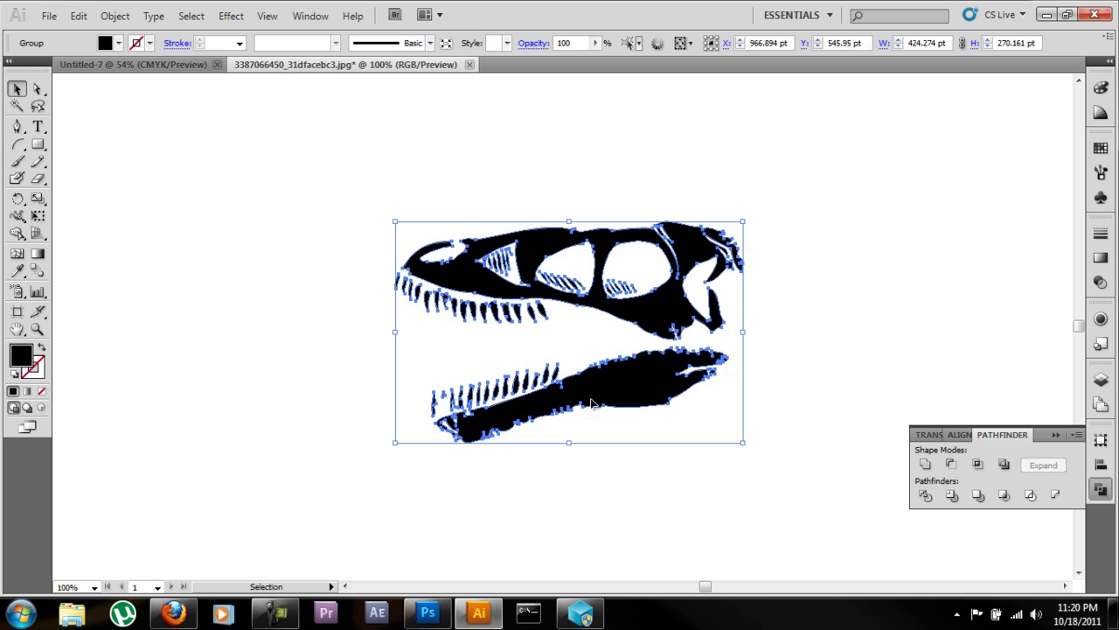
click(863, 234)
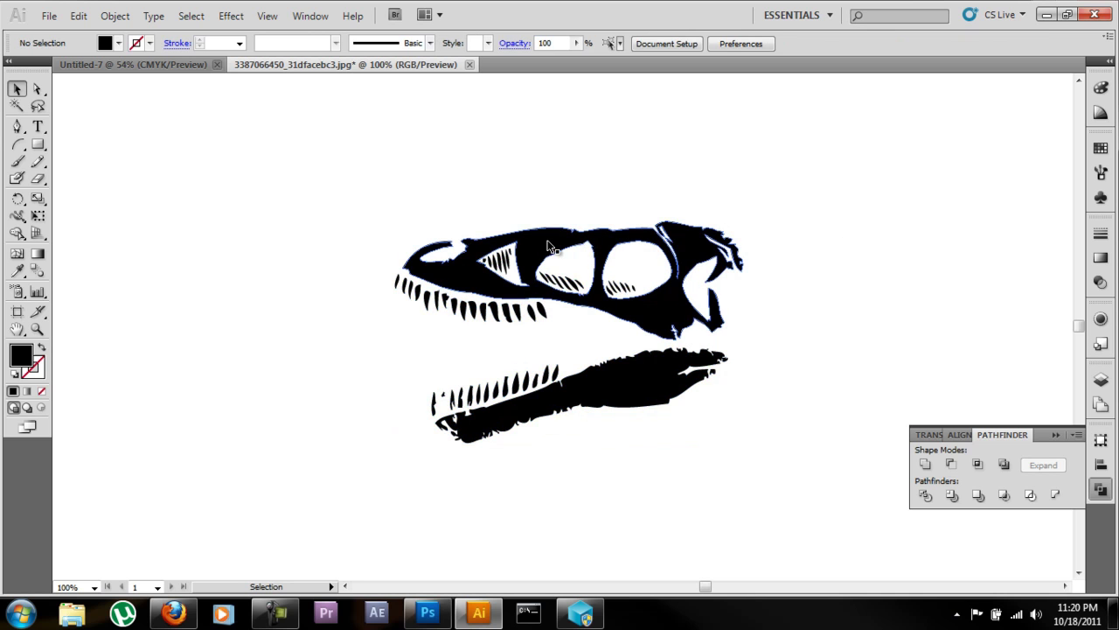
drag(557, 247, 166, 173)
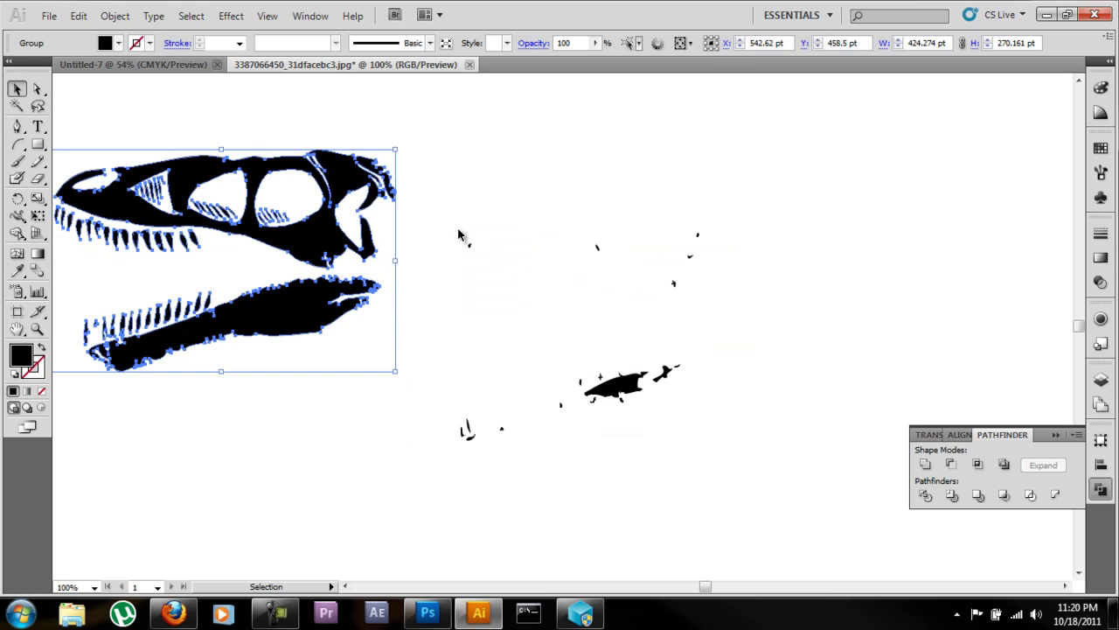
drag(442, 214, 818, 419)
key(Delete)
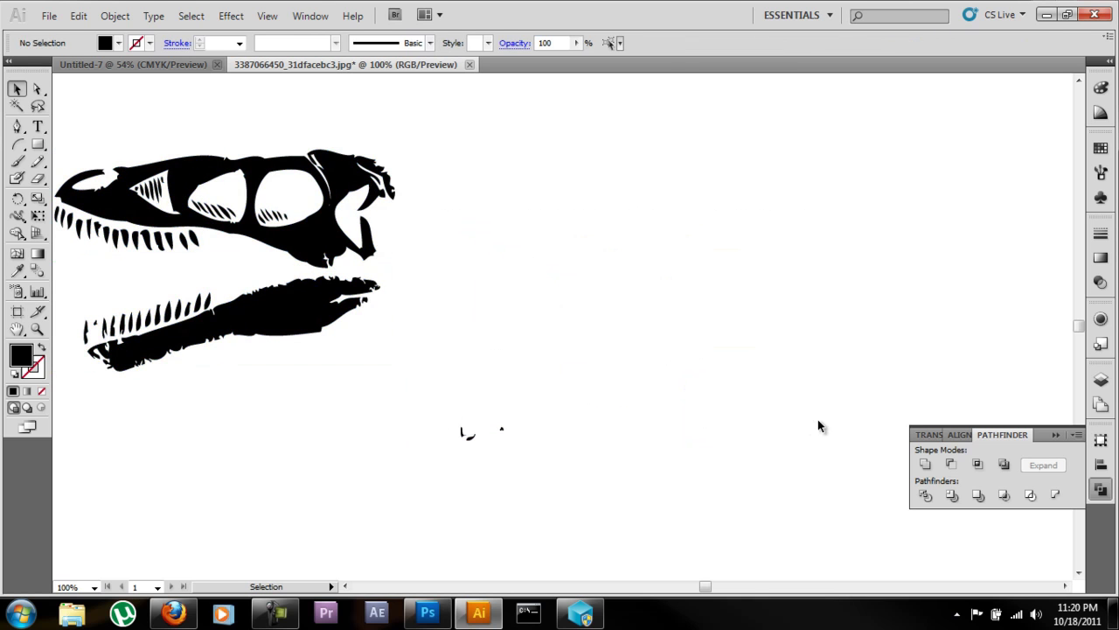
drag(425, 397, 563, 385)
key(Delete)
Step: Move the skull back to the canvas centre, using undo and redo to keep the cleaned result
drag(225, 166, 569, 206)
click(582, 457)
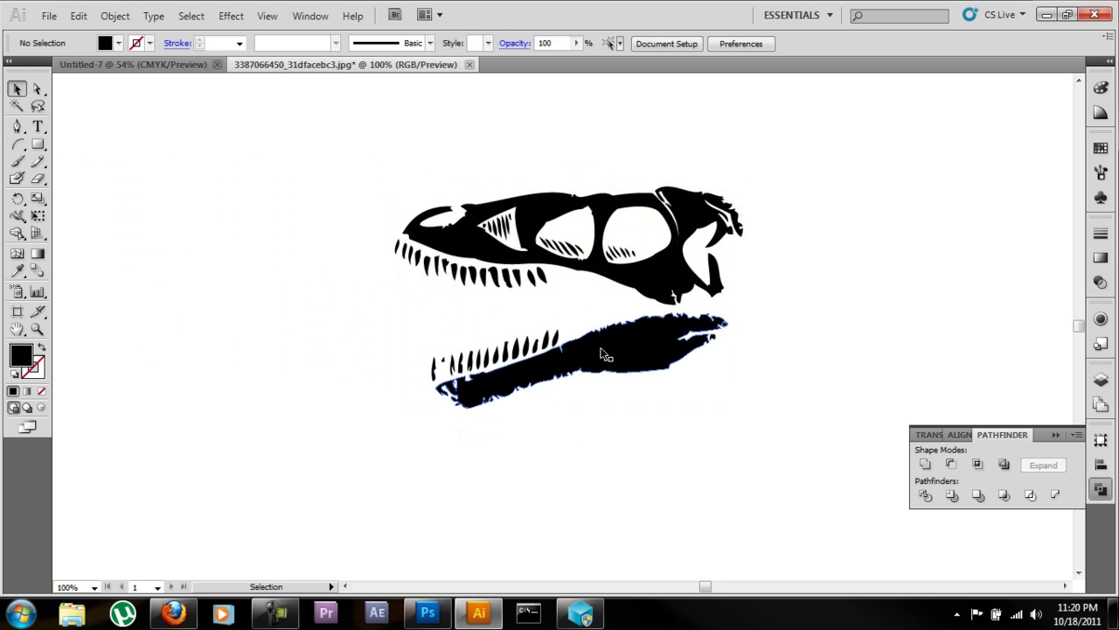
key(ctrl+z)
key(ctrl+z)
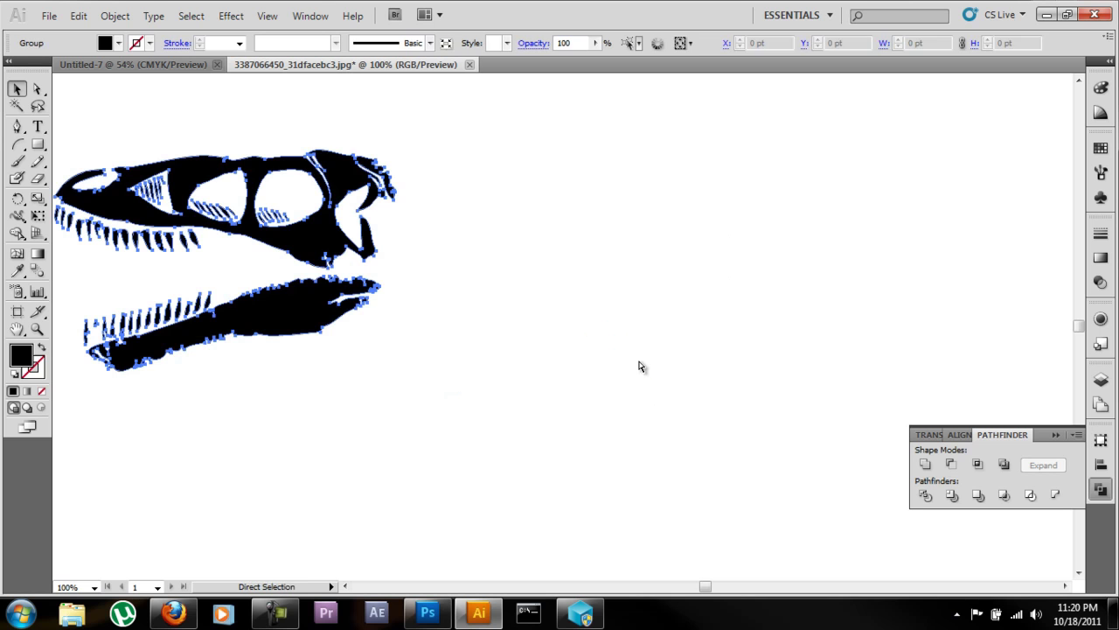
key(ctrl+z)
key(ctrl+z)
key(ctrl+shift+z)
key(ctrl+shift+z)
key(ctrl+shift+z)
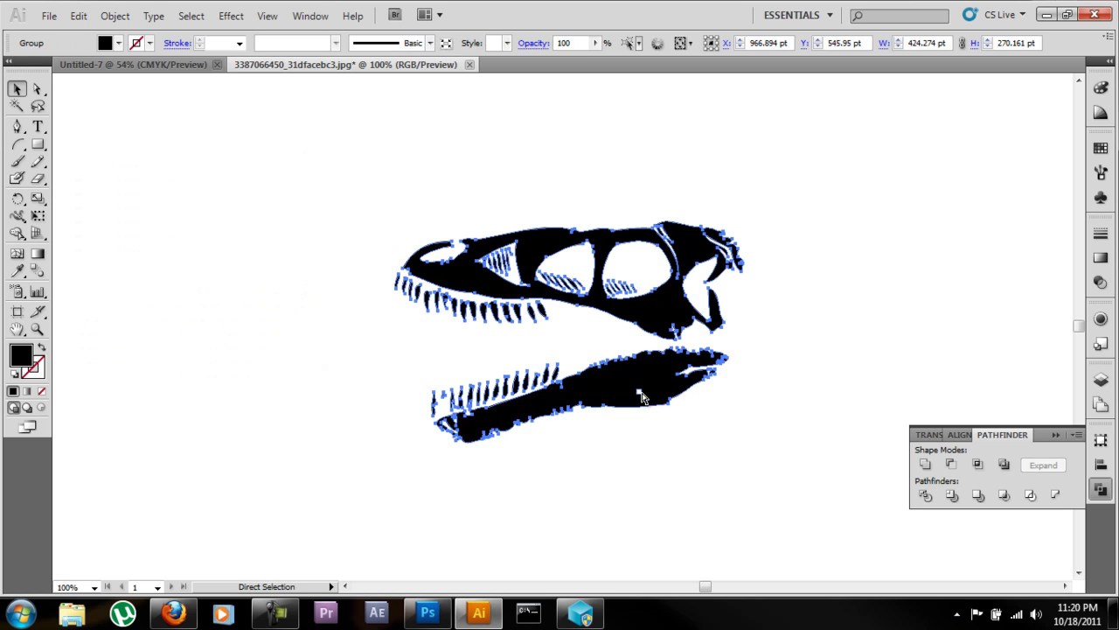
key(ctrl+shift+z)
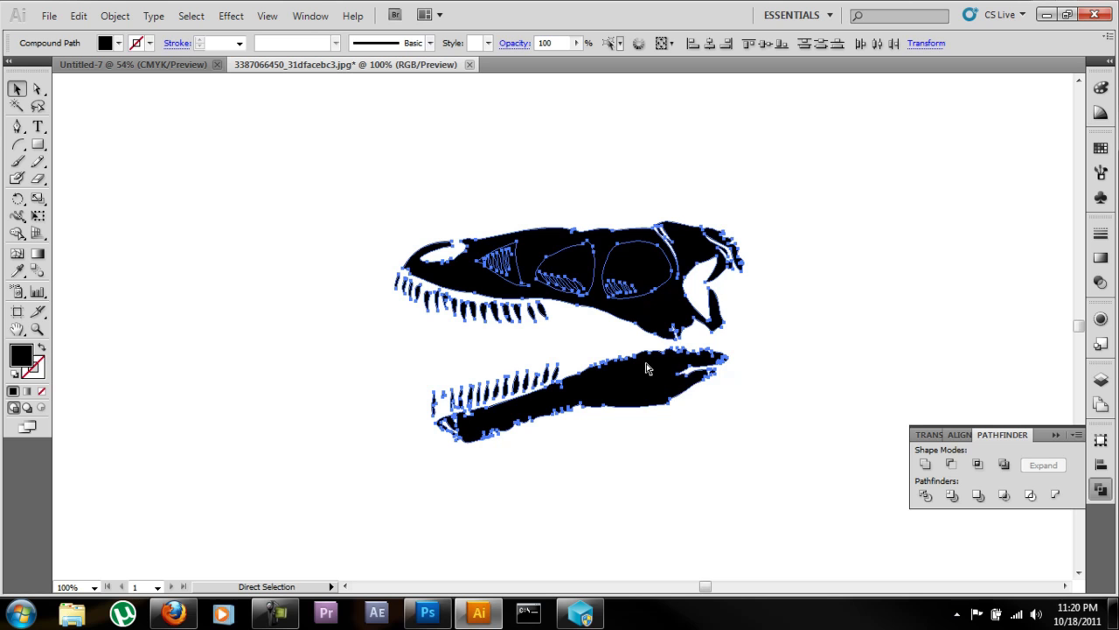
key(ctrl+z)
key(ctrl+z)
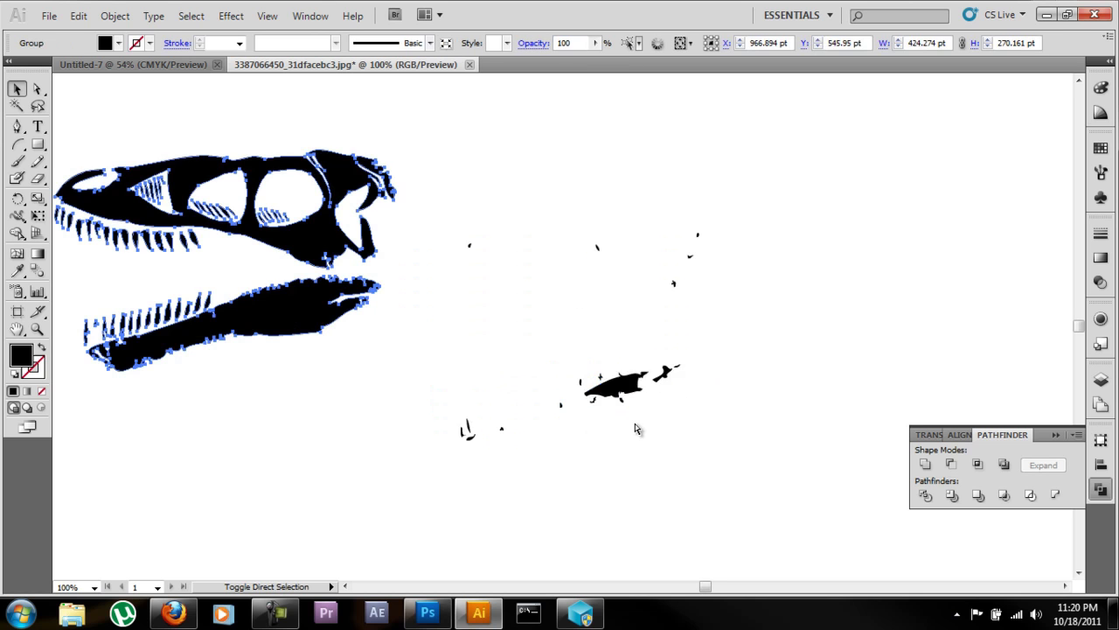
key(ctrl+shift+z)
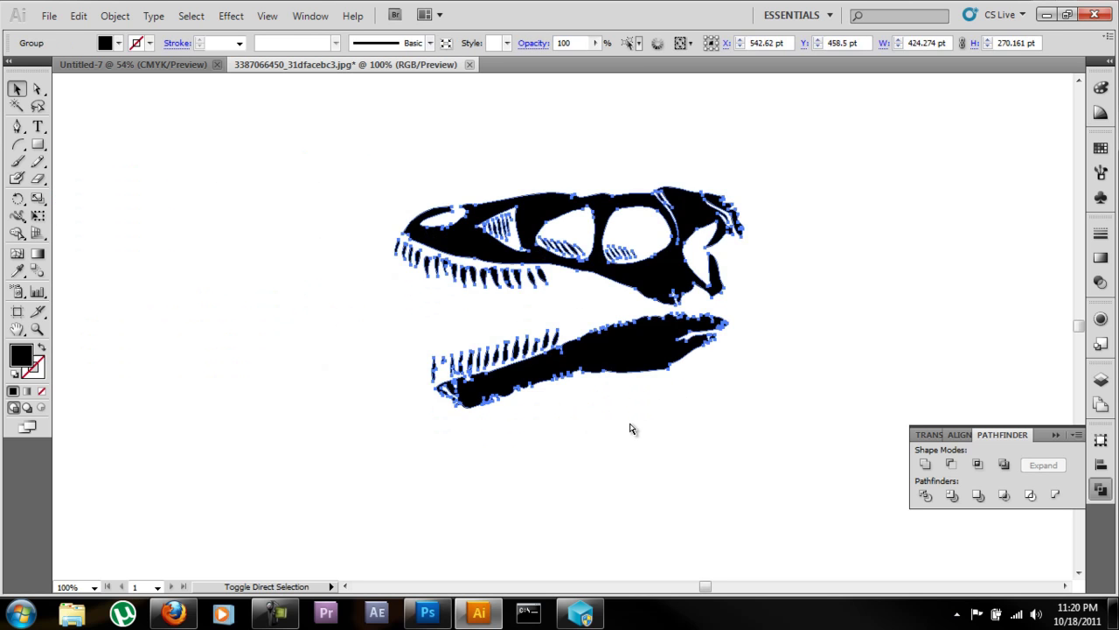
Step: Scale the skull up to nearly fill the artboard and collapse the Pathfinder panel
key(ctrl+0)
drag(551, 356, 958, 134)
drag(807, 204, 222, 460)
scroll(332, 434, up, 3)
scroll(332, 434, up, 1)
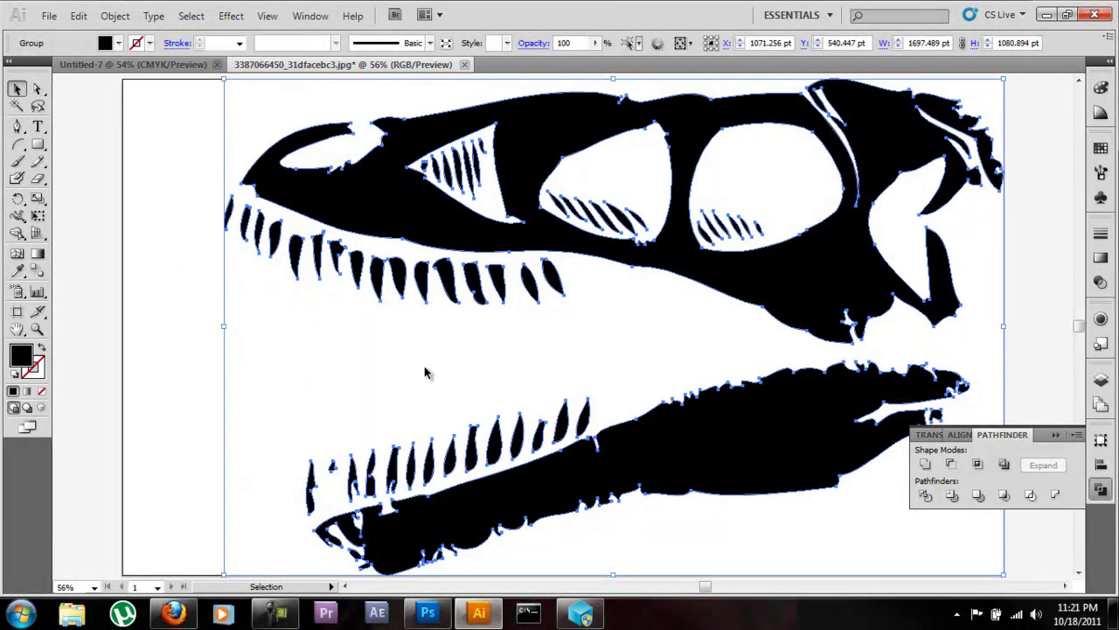
click(1057, 436)
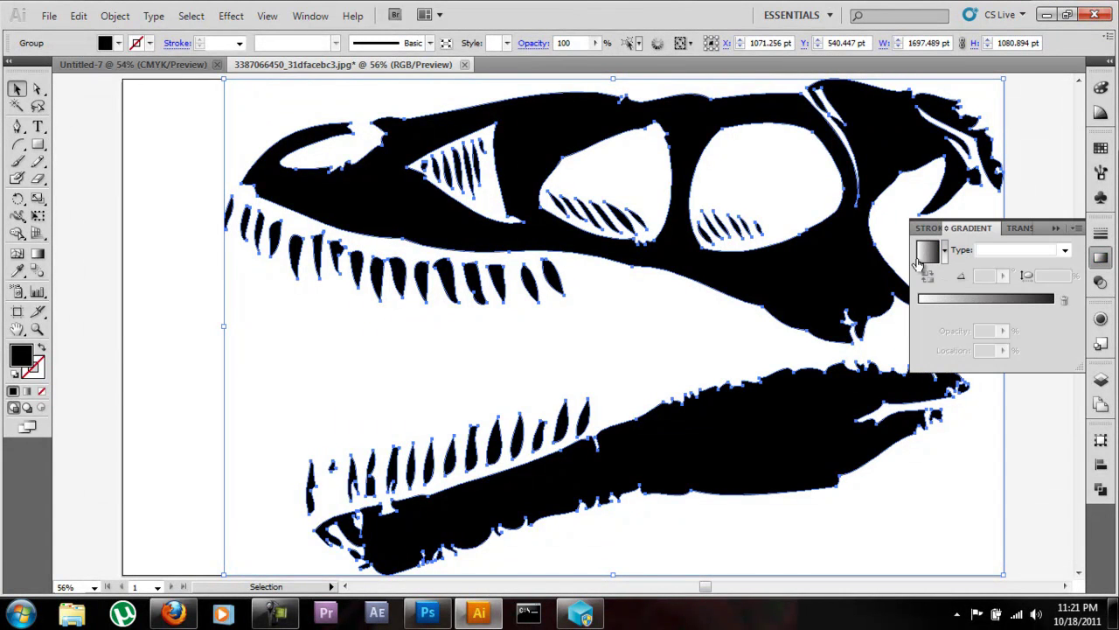
Step: Fill the skull with a radial gradient
click(925, 256)
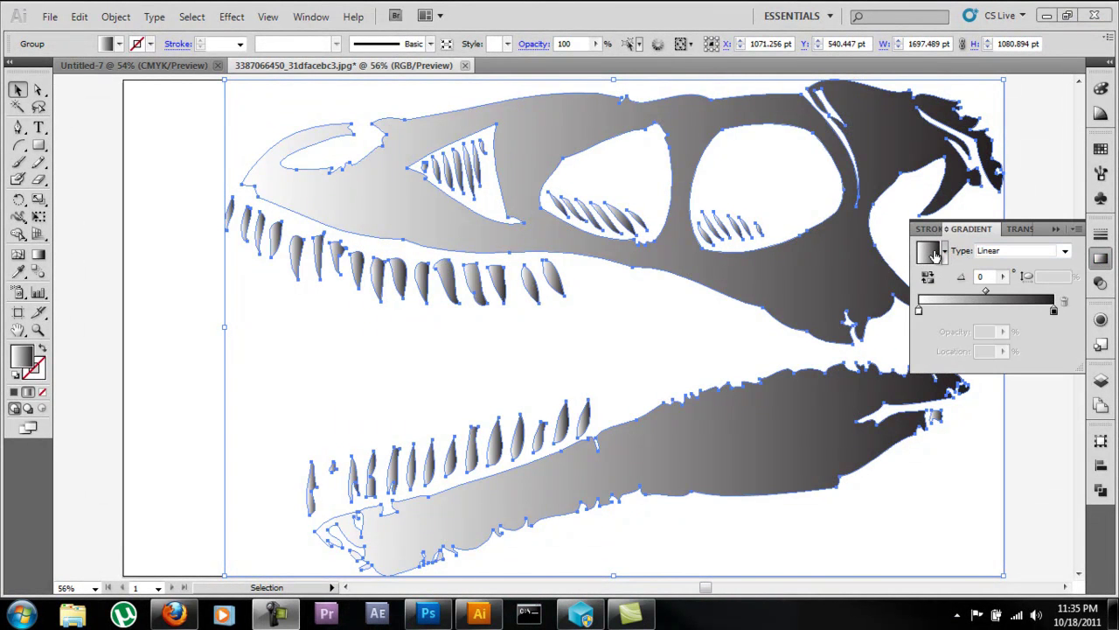
click(986, 252)
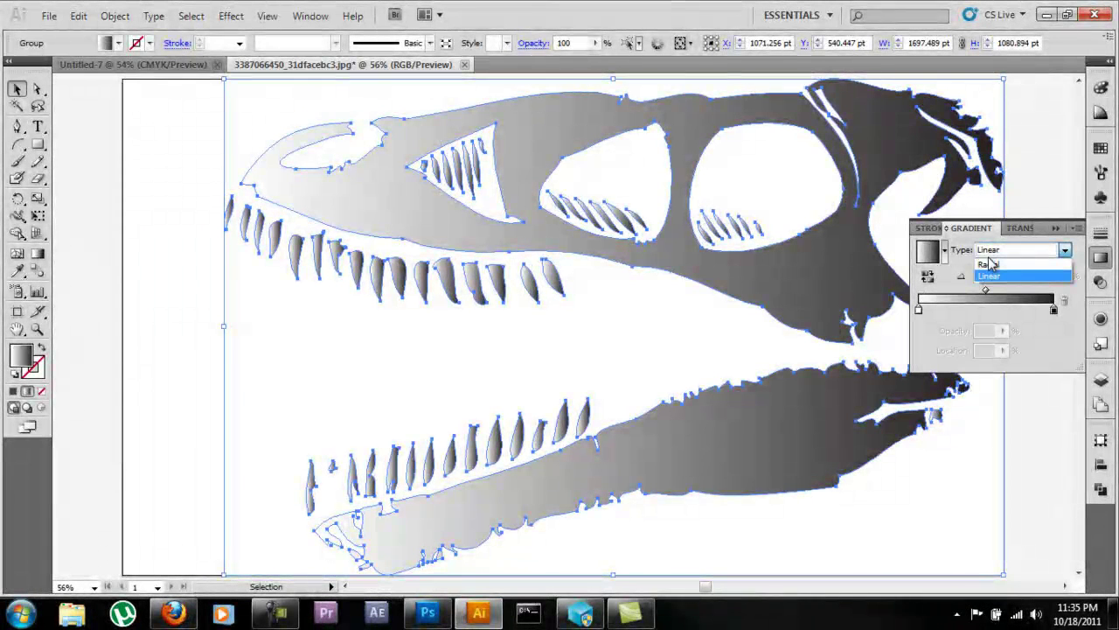
click(989, 264)
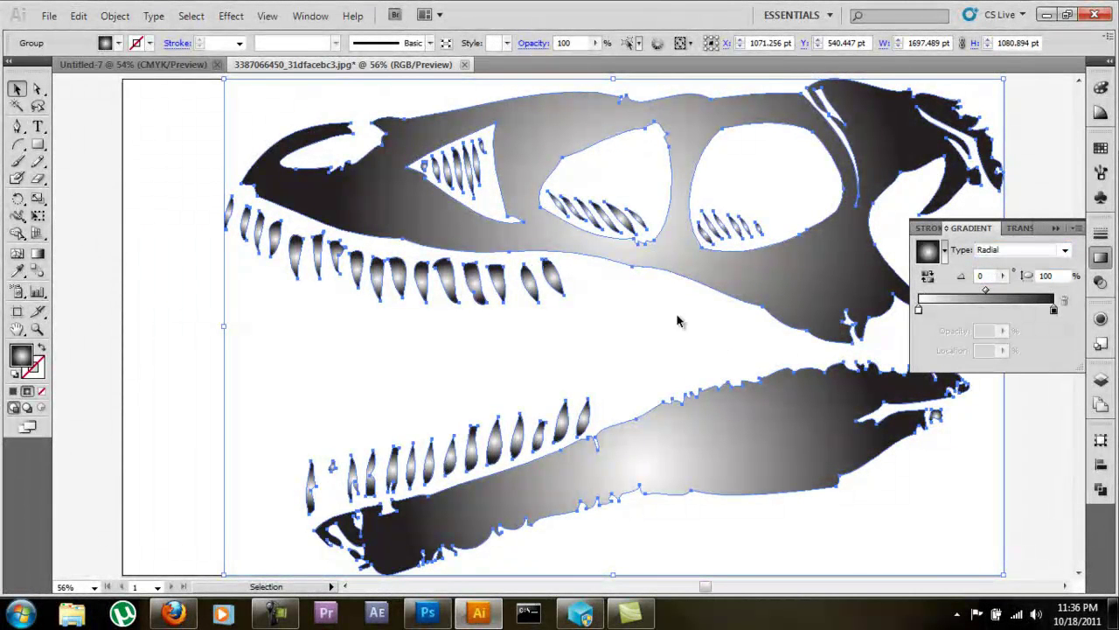
Step: Drag the radial gradient with the Gradient Tool from the lower jaw tip across the skull
click(39, 255)
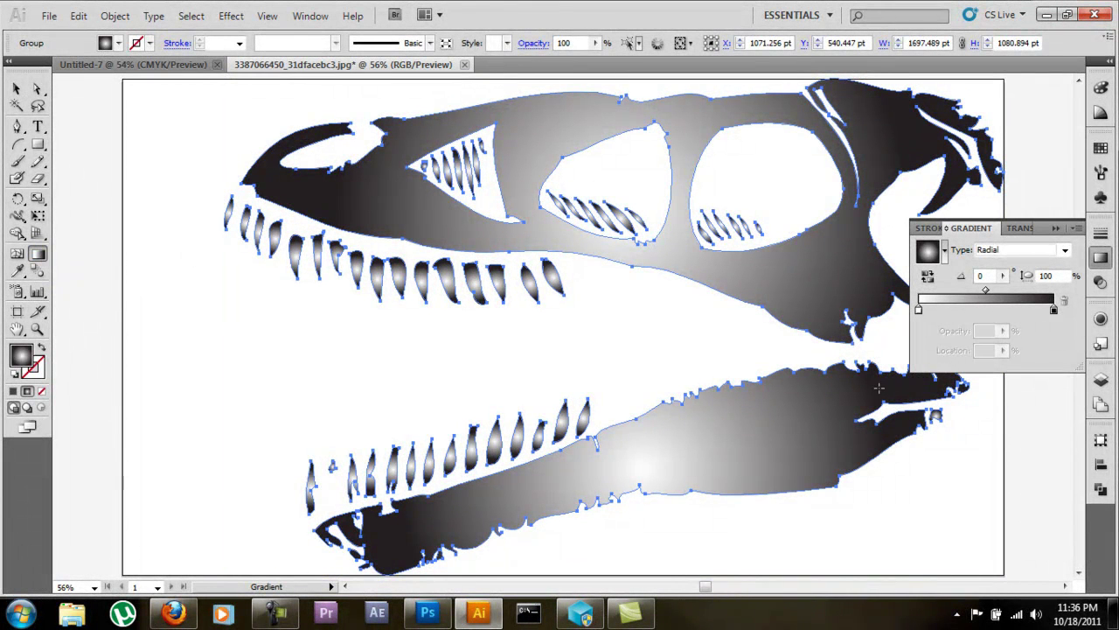
drag(703, 438, 792, 276)
drag(389, 208, 488, 243)
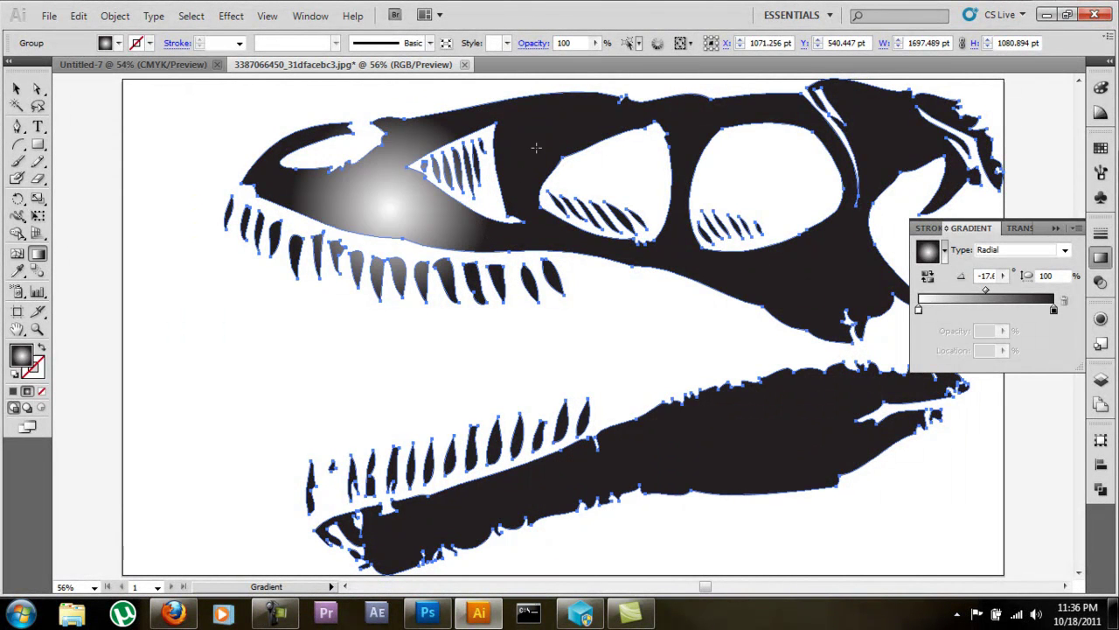
drag(549, 125, 544, 137)
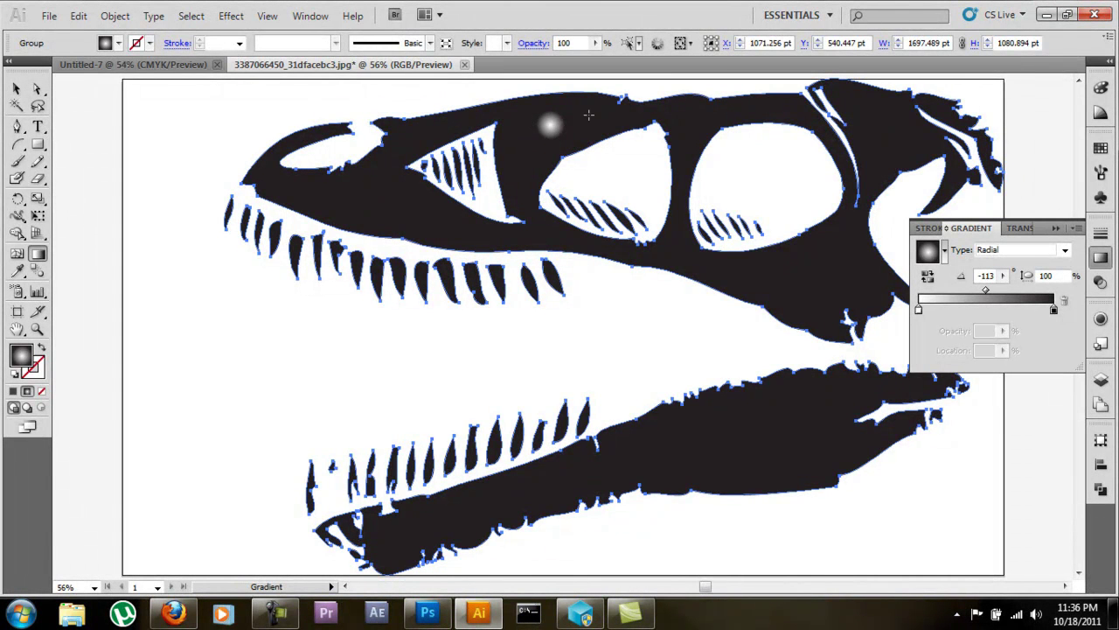
drag(589, 115, 520, 238)
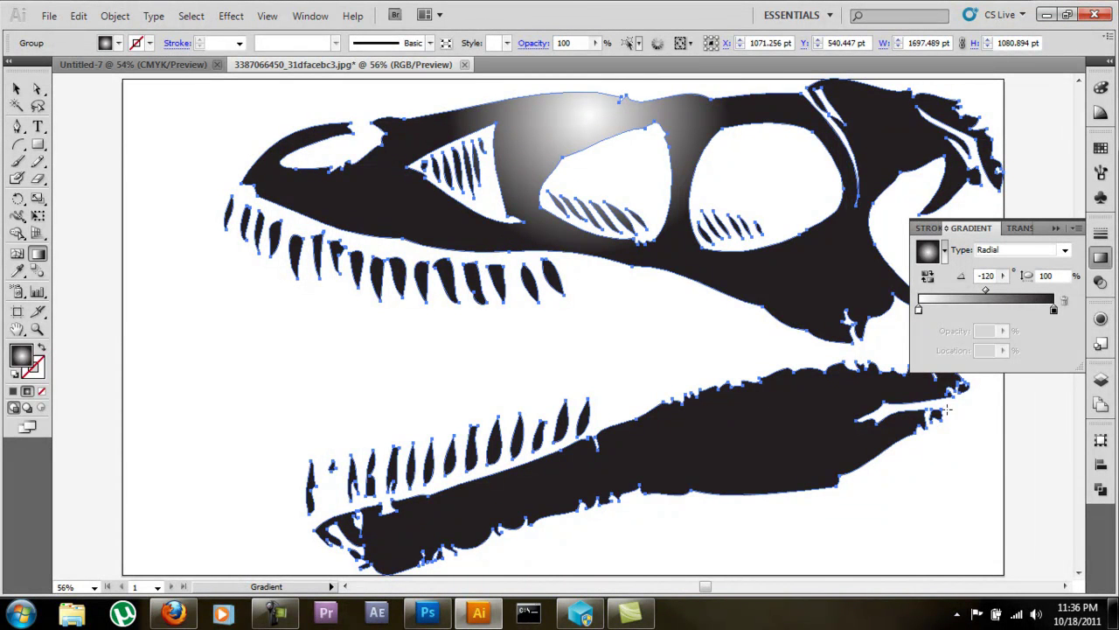
drag(946, 411, 536, 212)
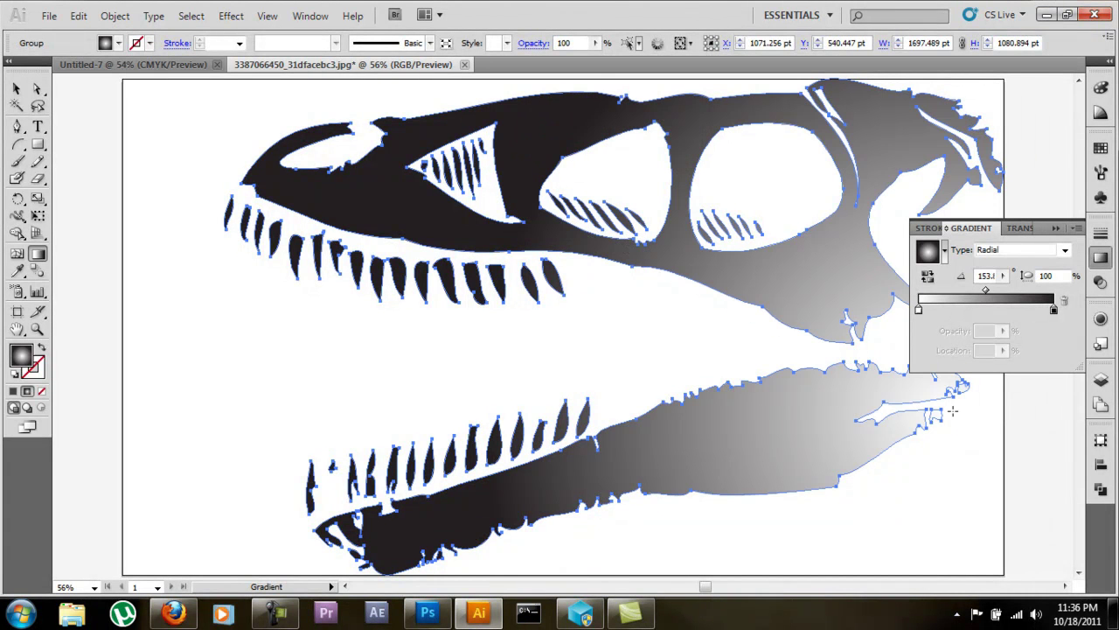
mouse_move(943, 414)
mouse_down()
mouse_move(537, 225)
mouse_move(486, 185)
mouse_up()
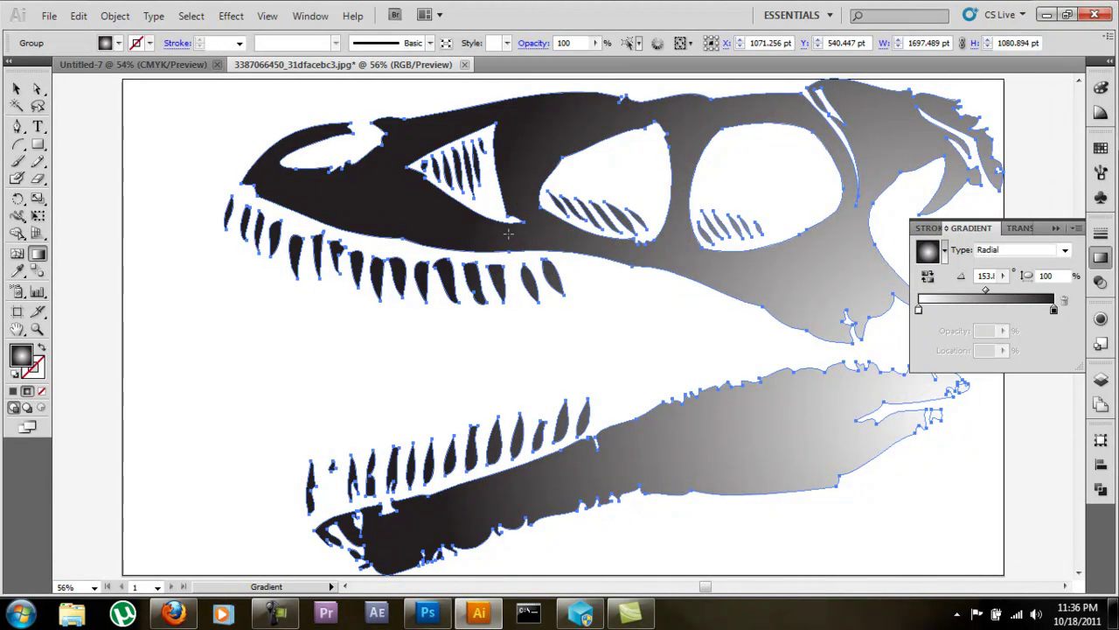
drag(952, 411, 527, 228)
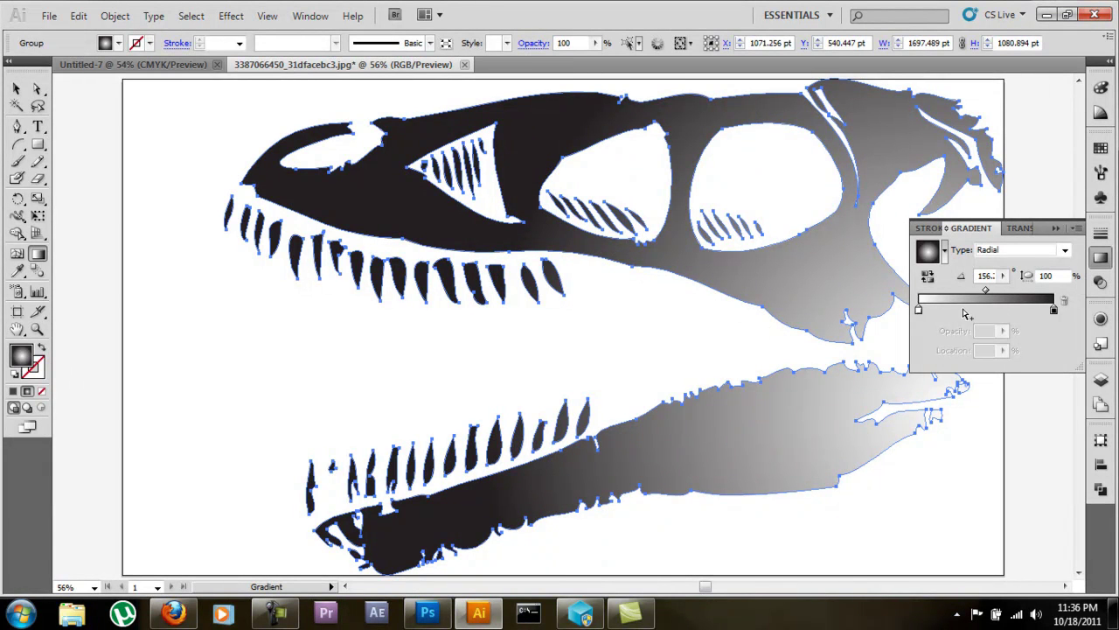
Step: Add two extra colour stops to the gradient and show the Color Guide
click(964, 310)
click(1013, 311)
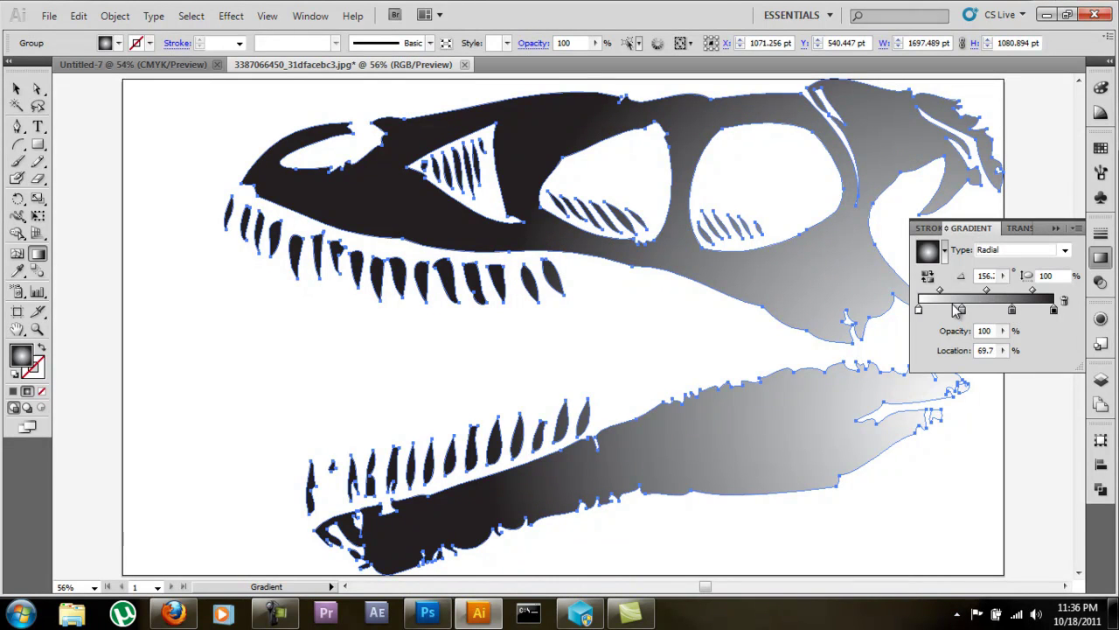
click(1103, 117)
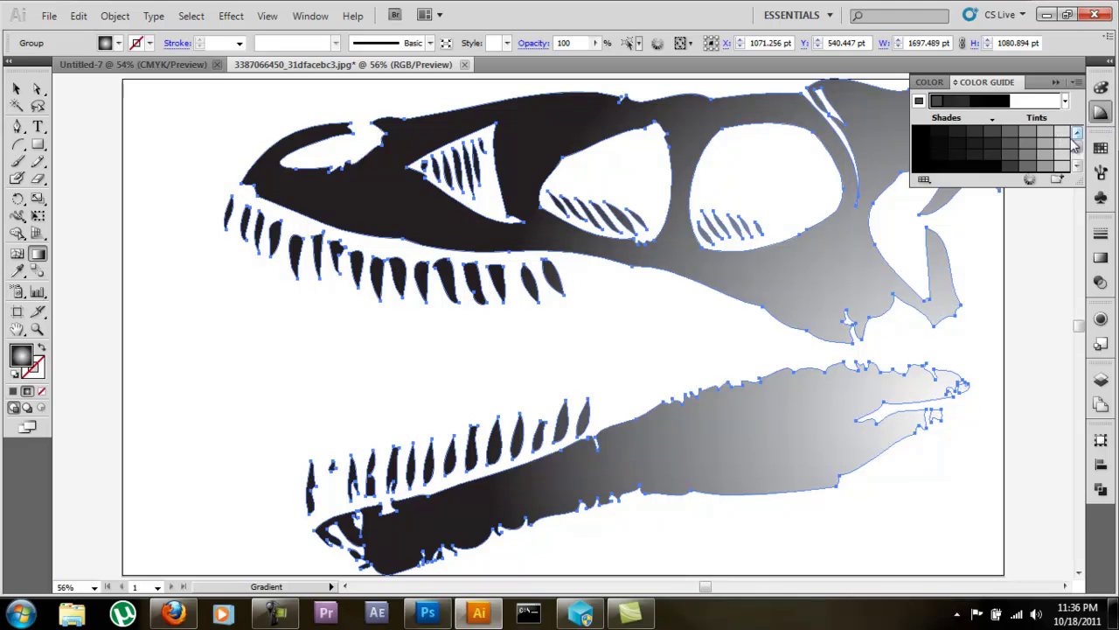
Step: Open Recolor Artwork in Edit mode and adjust the gradient colours' brightness and hue on the wheel
click(1032, 180)
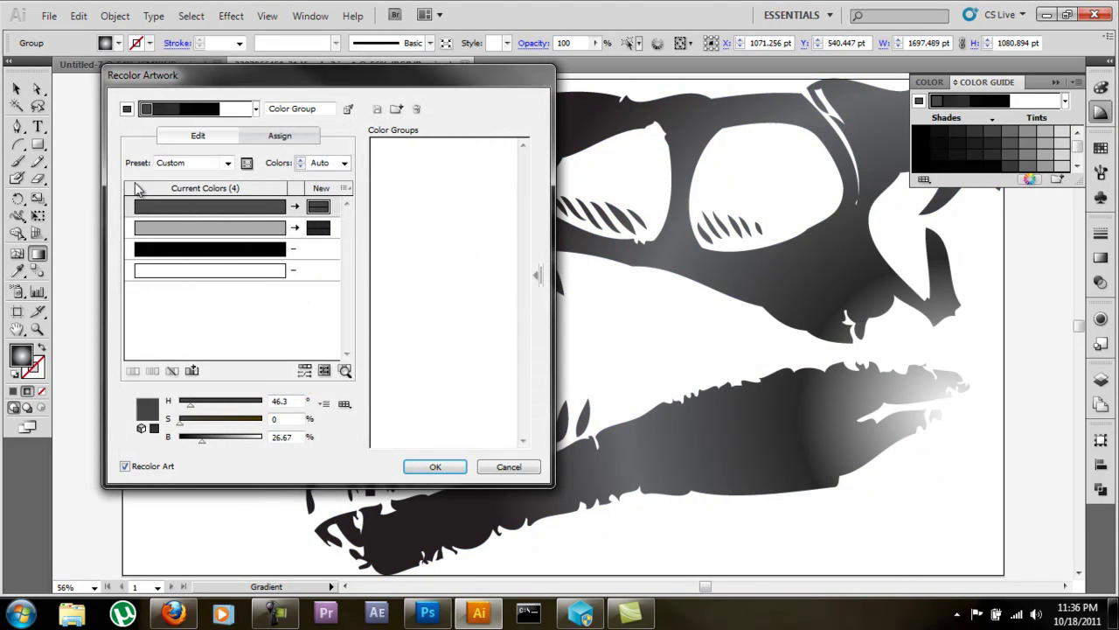
click(180, 140)
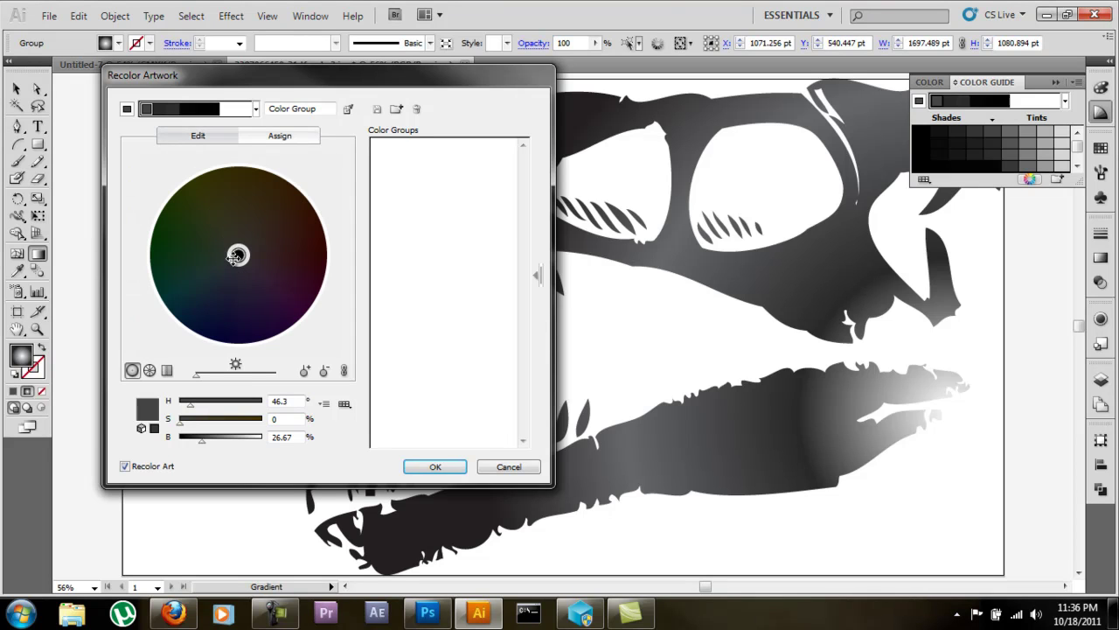
mouse_move(238, 254)
mouse_down()
mouse_move(223, 352)
mouse_move(278, 278)
mouse_move(248, 319)
mouse_up()
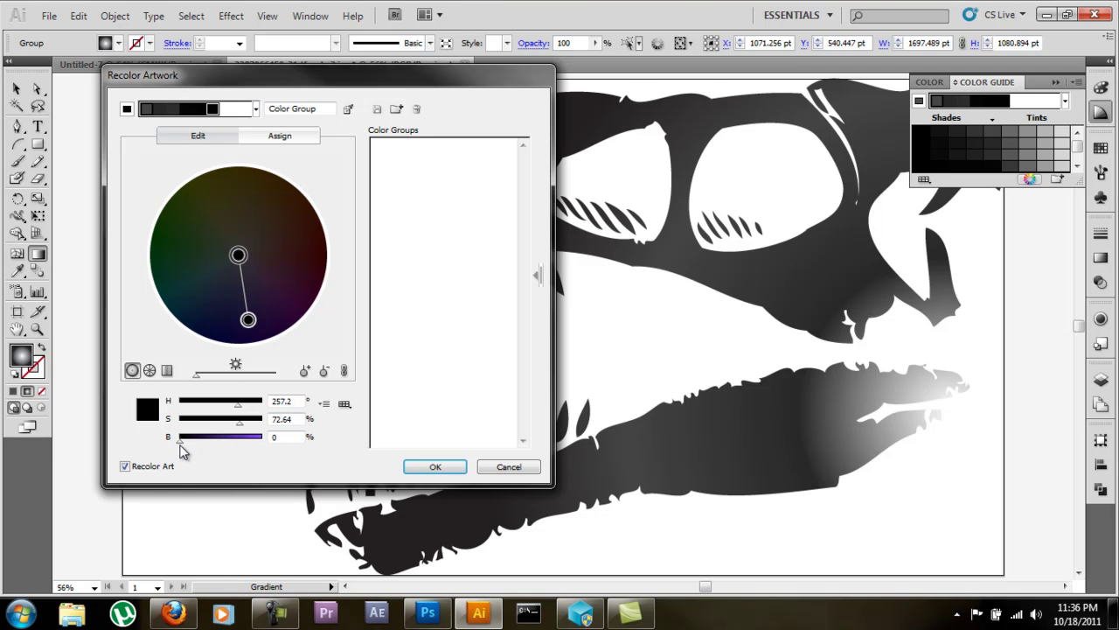
drag(180, 442, 271, 442)
drag(248, 319, 210, 340)
mouse_move(238, 255)
mouse_down()
mouse_move(222, 337)
mouse_move(266, 158)
mouse_move(263, 166)
mouse_up()
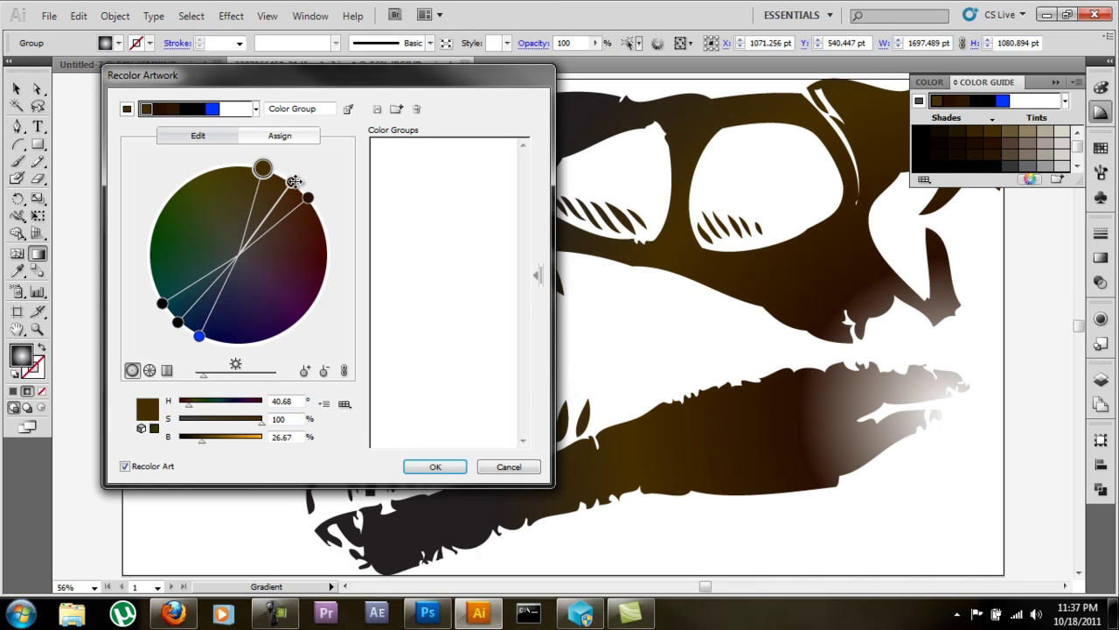
Step: Shift a dark brown slightly redder, then rotate all linked colours together and unlink them
click(291, 180)
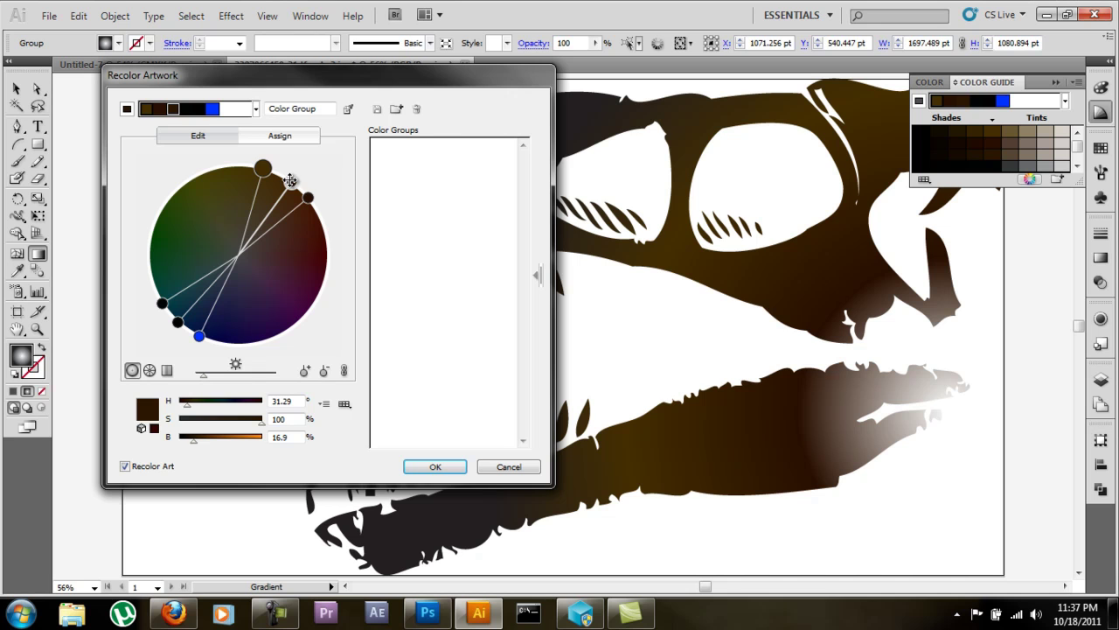
drag(290, 180, 305, 195)
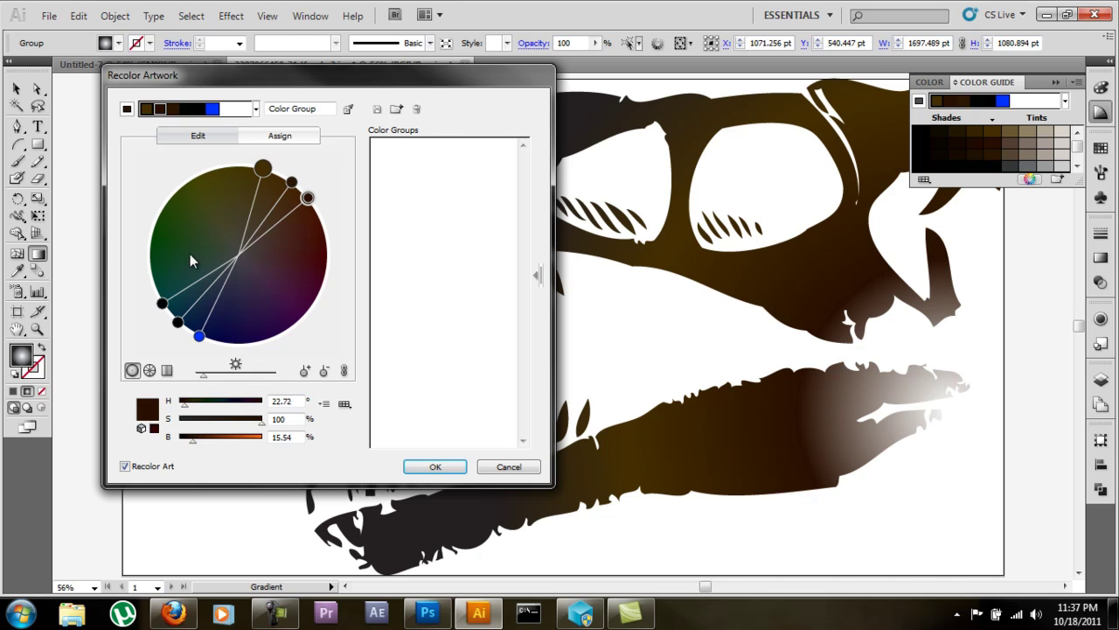
click(178, 322)
click(200, 337)
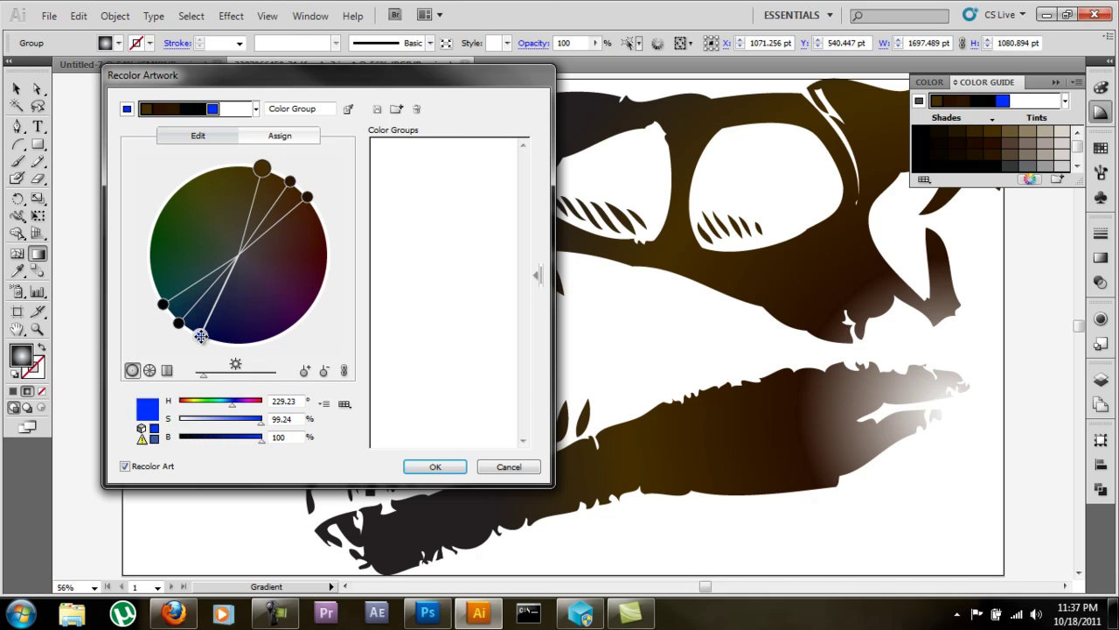
click(343, 371)
mouse_move(200, 336)
mouse_down()
mouse_move(272, 330)
mouse_move(209, 339)
mouse_move(267, 277)
mouse_move(214, 341)
mouse_up()
click(341, 371)
Step: Move the brown colour marker across the wheel and brighten it
click(253, 167)
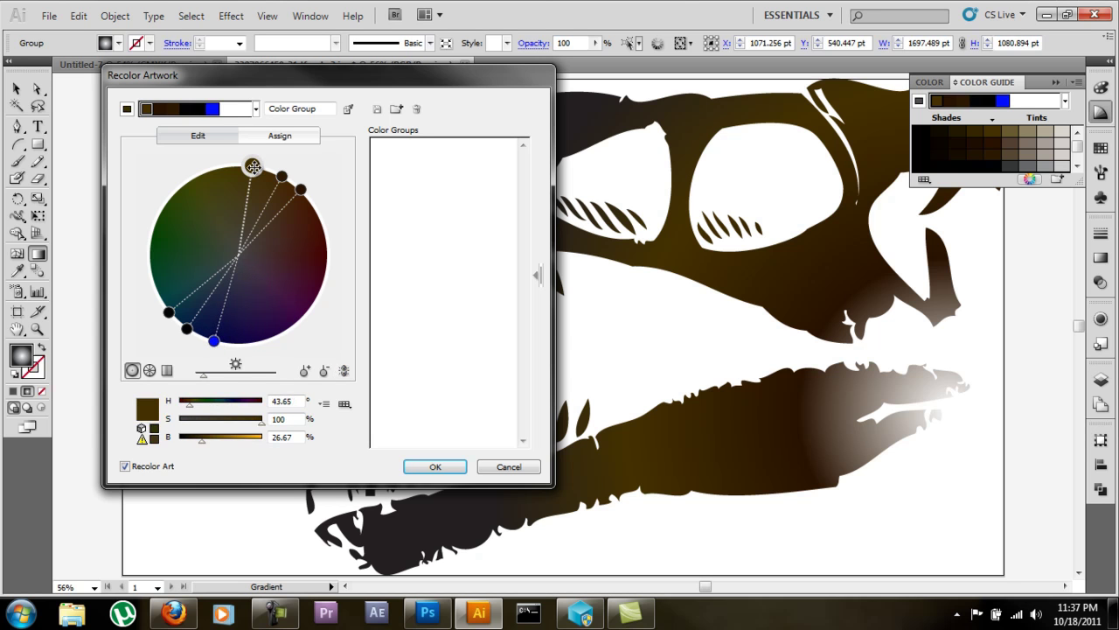
mouse_move(253, 167)
mouse_down()
mouse_move(280, 265)
mouse_move(265, 299)
mouse_up()
drag(350, 78, 230, 80)
mouse_move(144, 300)
mouse_down()
mouse_move(130, 341)
mouse_move(142, 302)
mouse_move(138, 173)
mouse_move(187, 180)
mouse_move(150, 167)
mouse_move(190, 195)
mouse_up()
drag(85, 441, 90, 441)
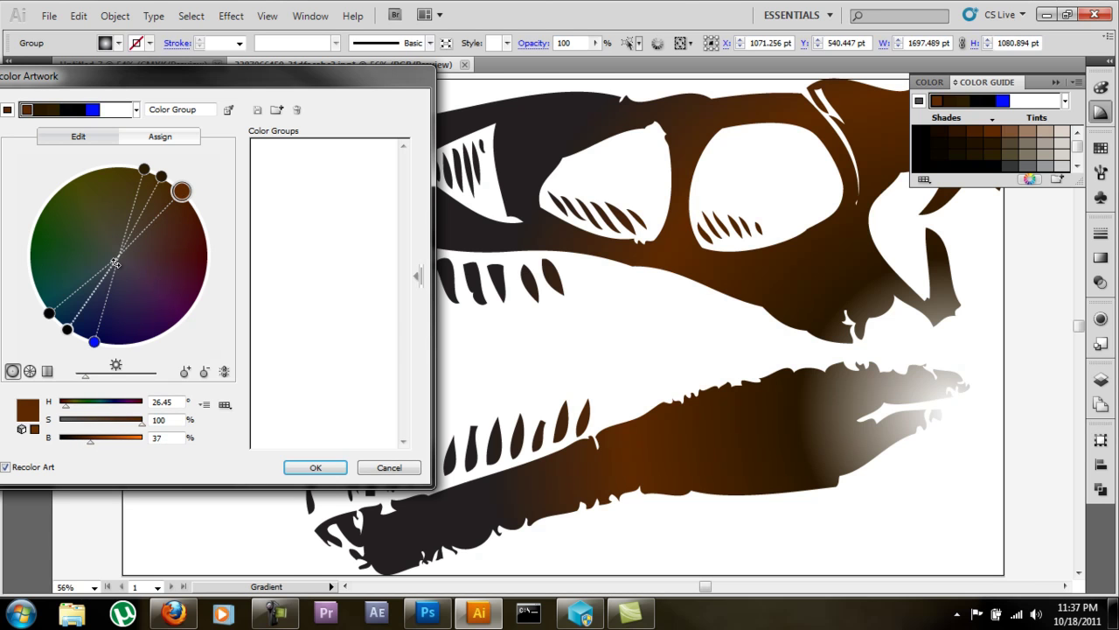
Step: Lighten two brown tones, brightening the darkest into gold orange, and apply the recolouring
click(160, 176)
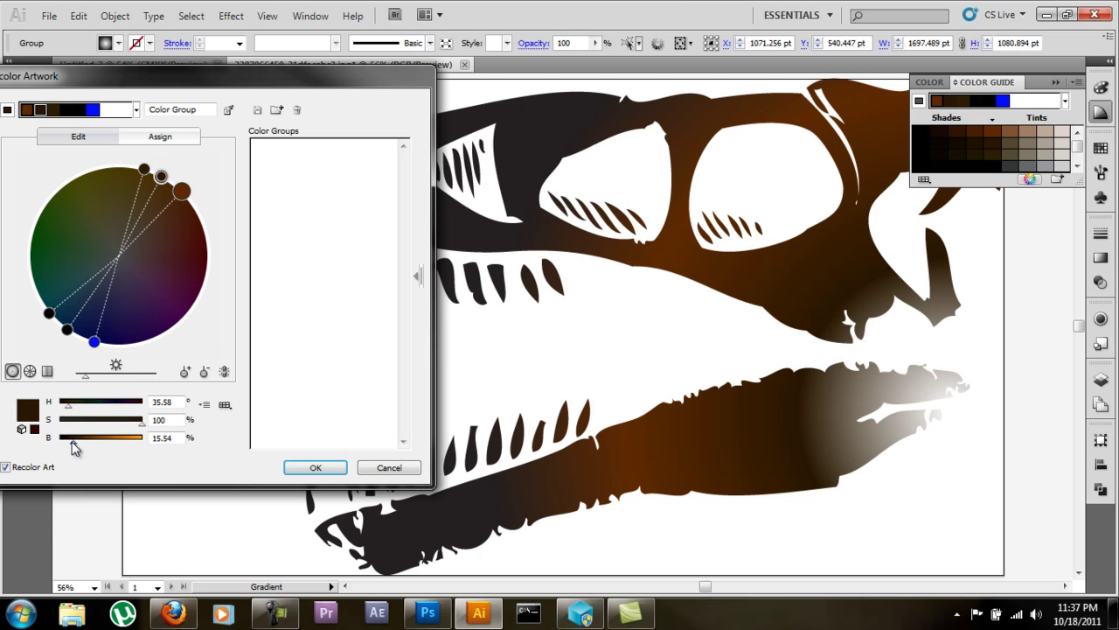
drag(73, 446, 101, 448)
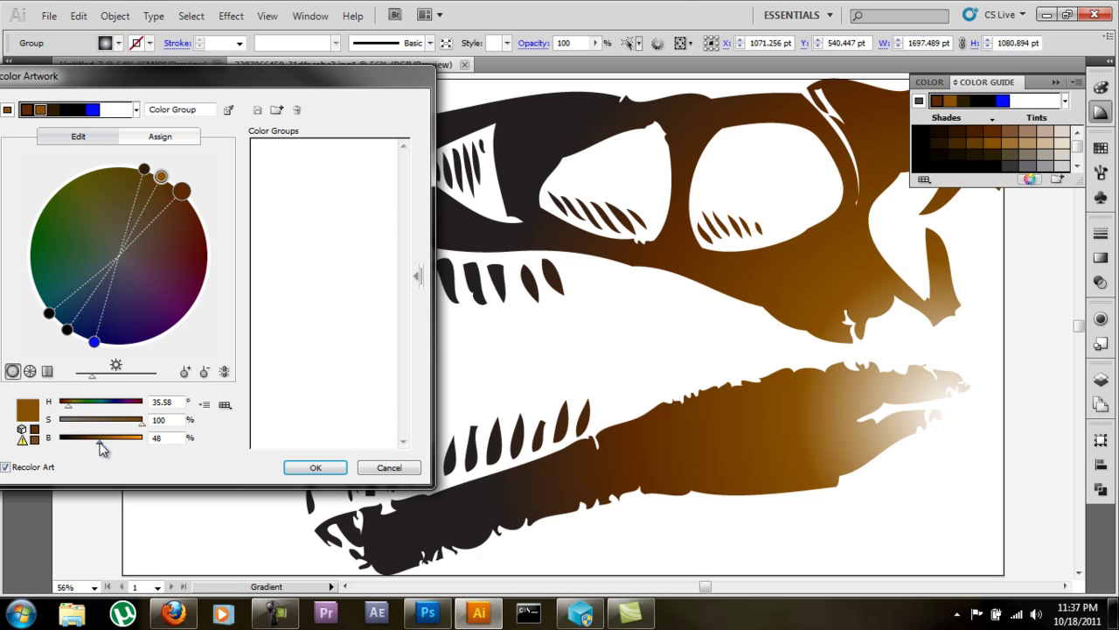
click(146, 169)
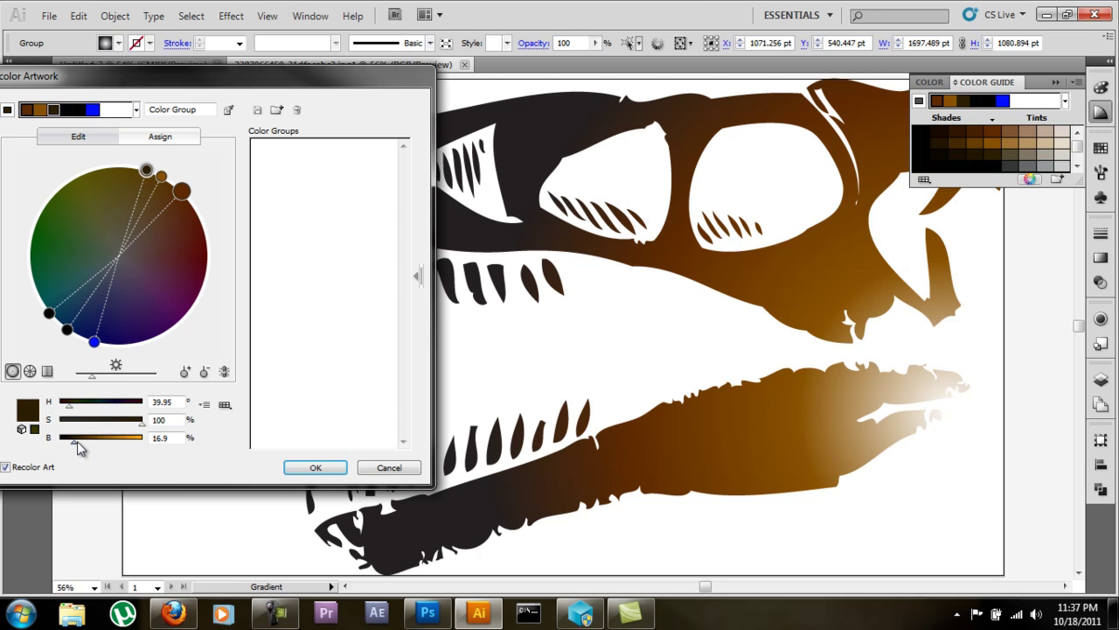
drag(76, 447, 116, 449)
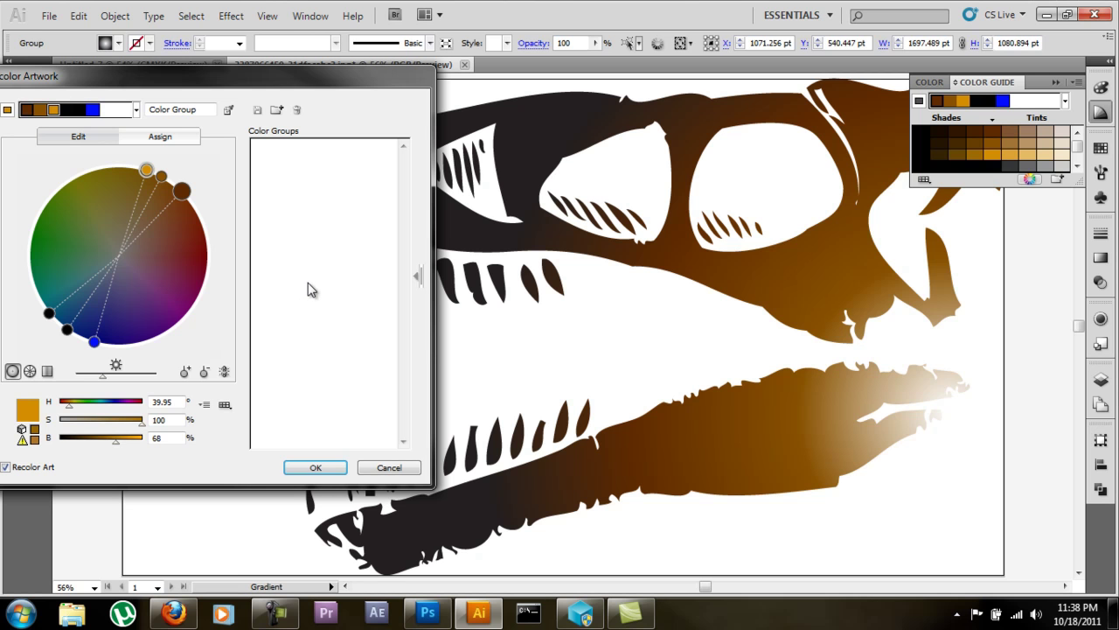
click(314, 469)
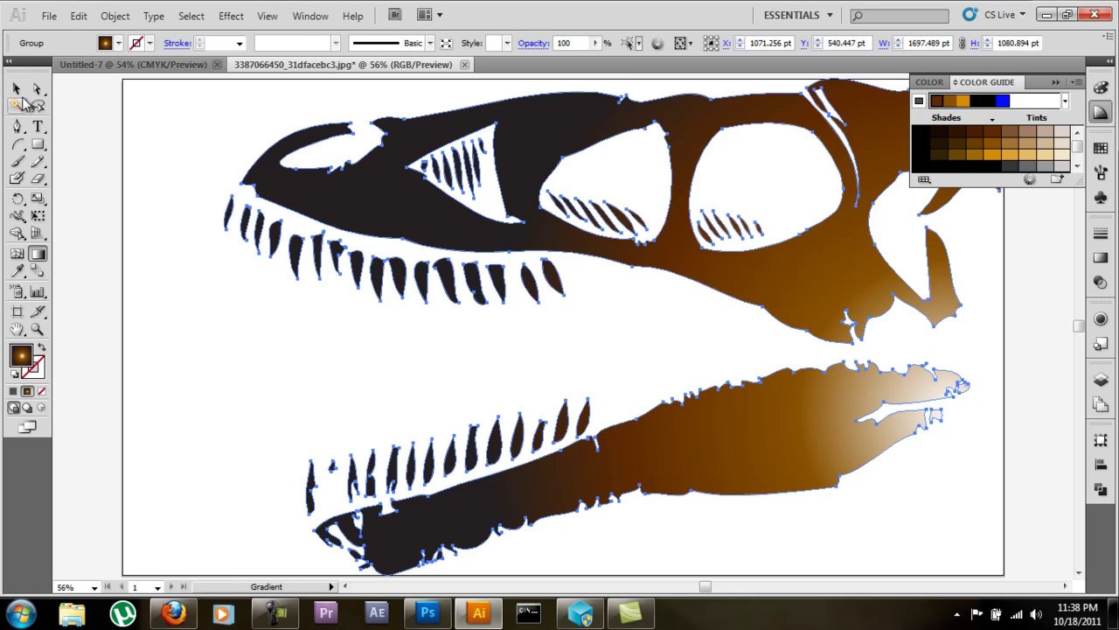
Step: Select the skull group and shift its gradient midpoints to about 17% and 63%
click(16, 88)
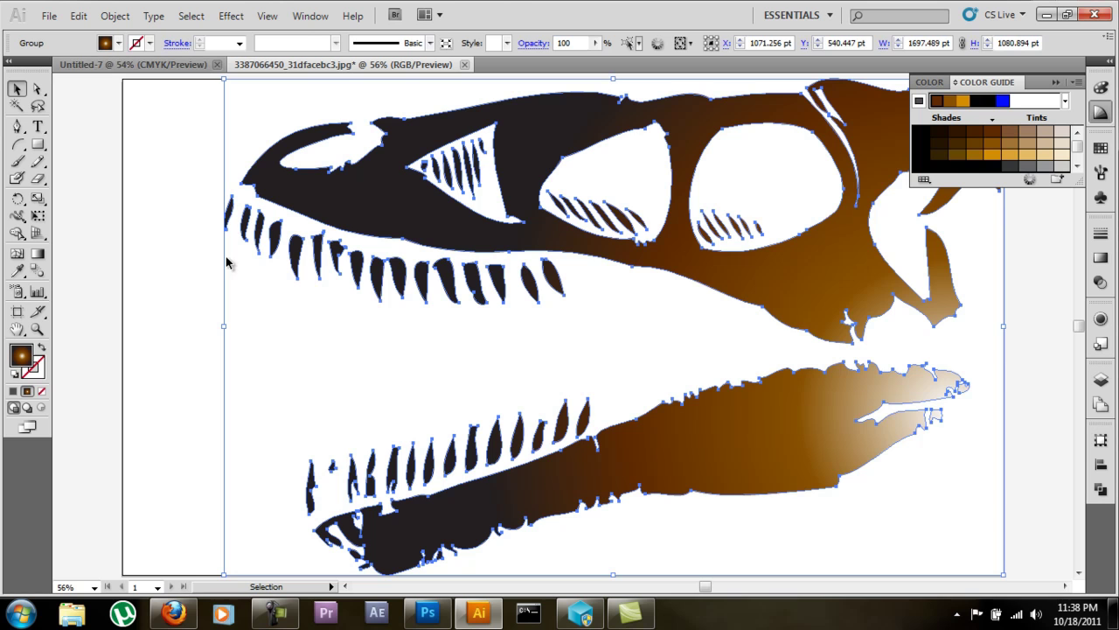
click(1102, 258)
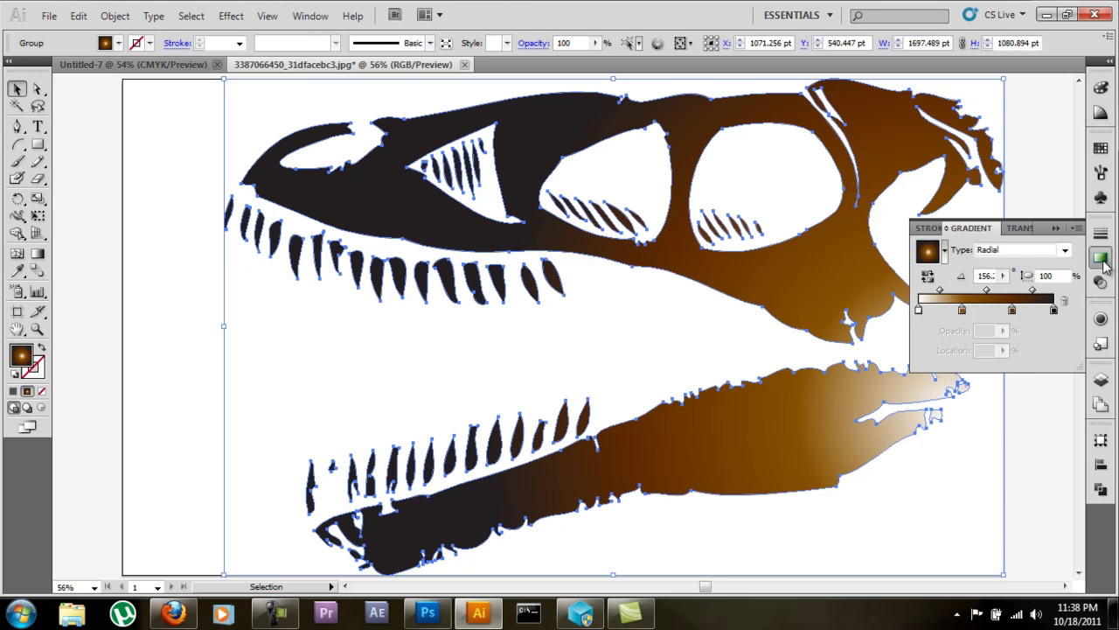
click(939, 292)
drag(935, 292, 931, 296)
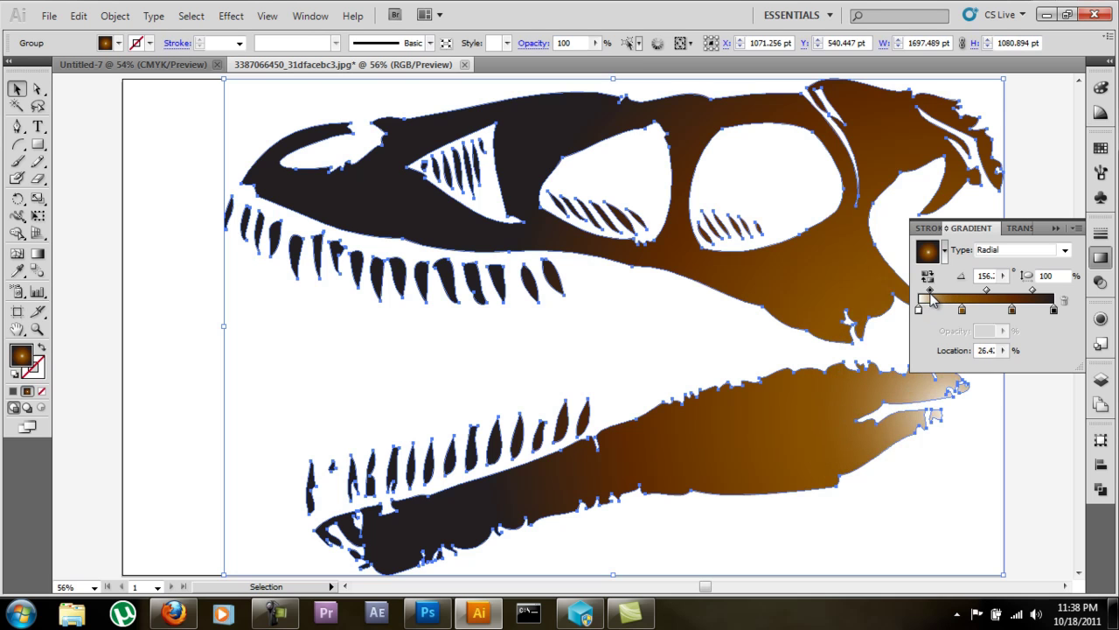
click(1033, 291)
drag(1034, 291, 983, 293)
click(1000, 290)
click(962, 310)
Step: Recolour the skull's brown gradient colour to a brighter gold, about hue 35° and brightness 59%
click(1101, 120)
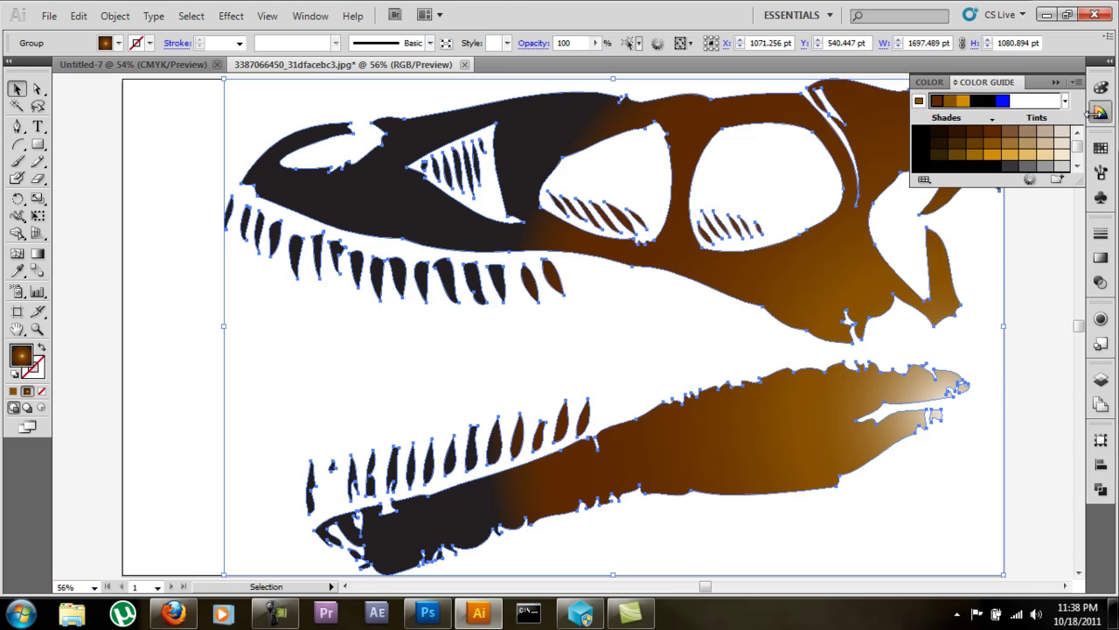
click(1029, 180)
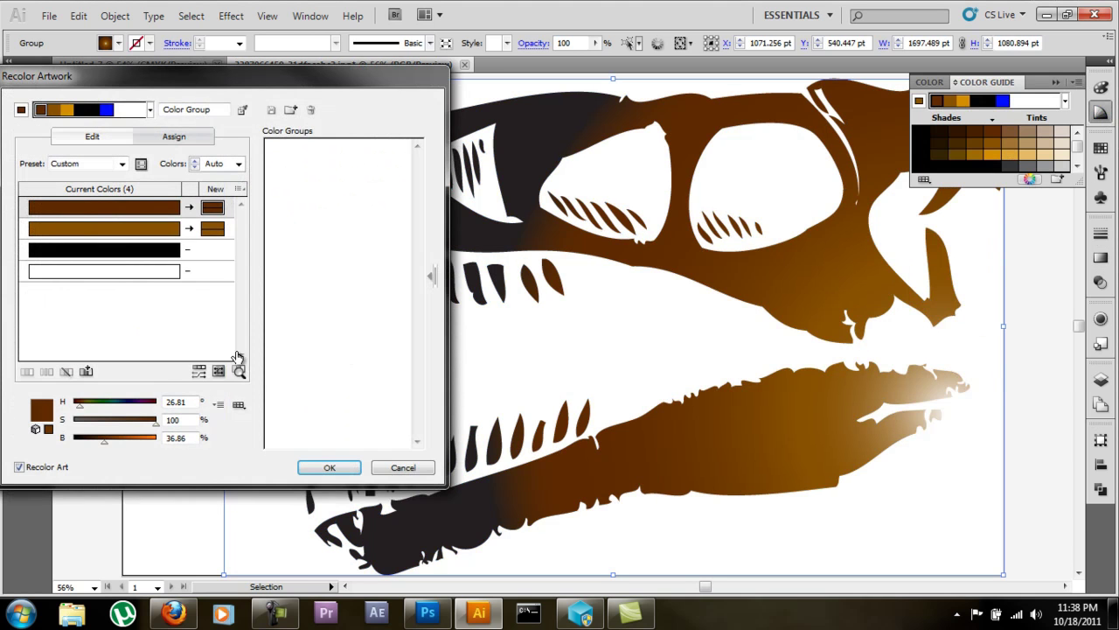
click(120, 141)
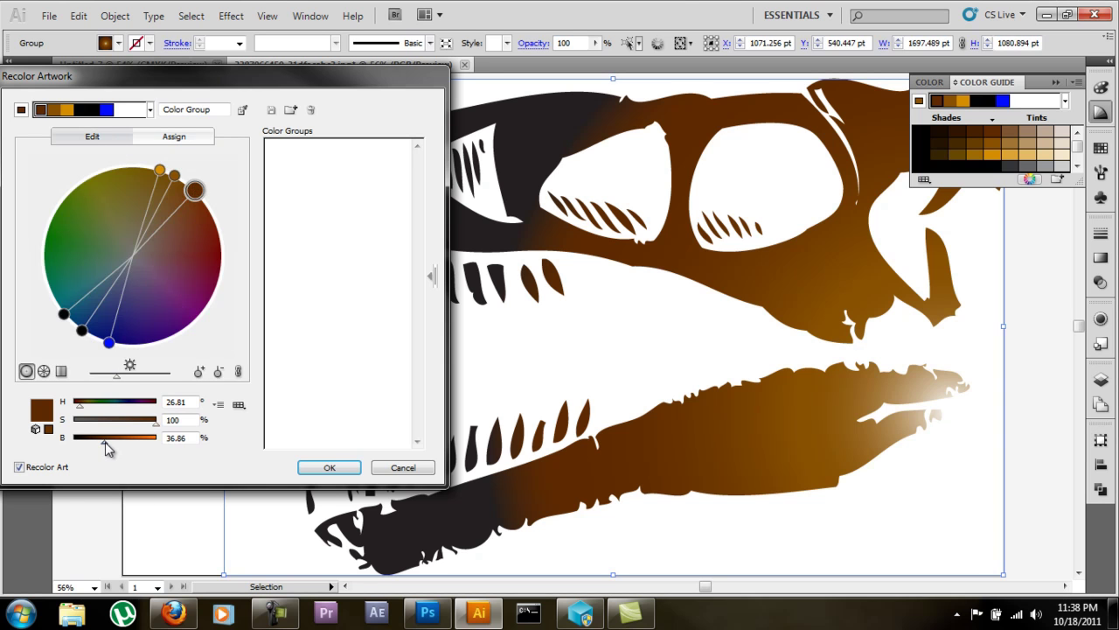
drag(105, 442, 112, 443)
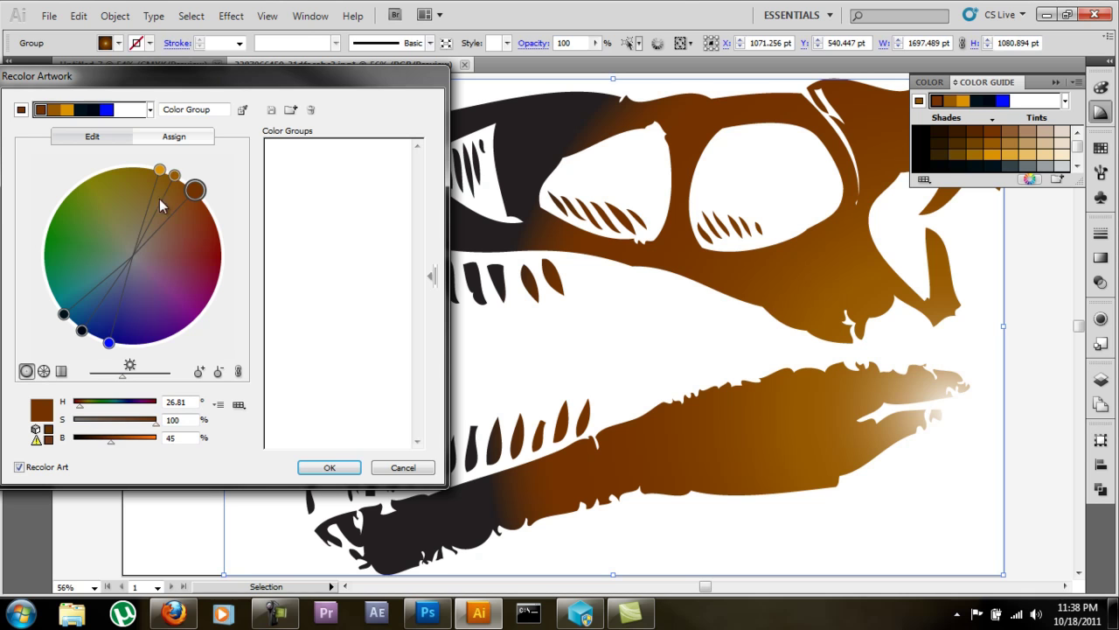
drag(162, 195, 171, 180)
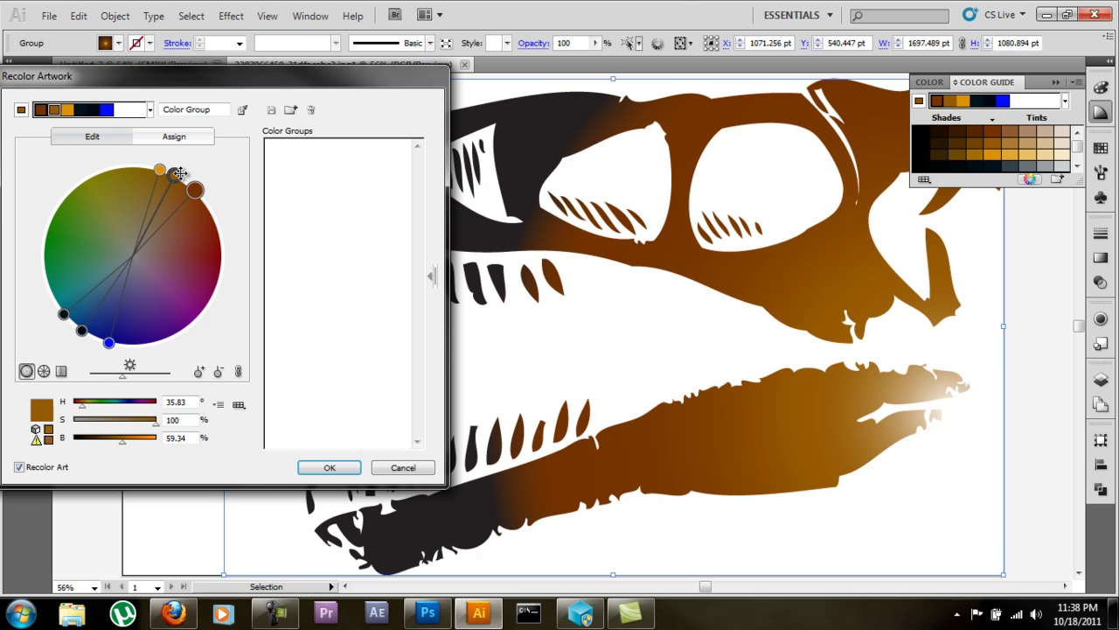
click(122, 439)
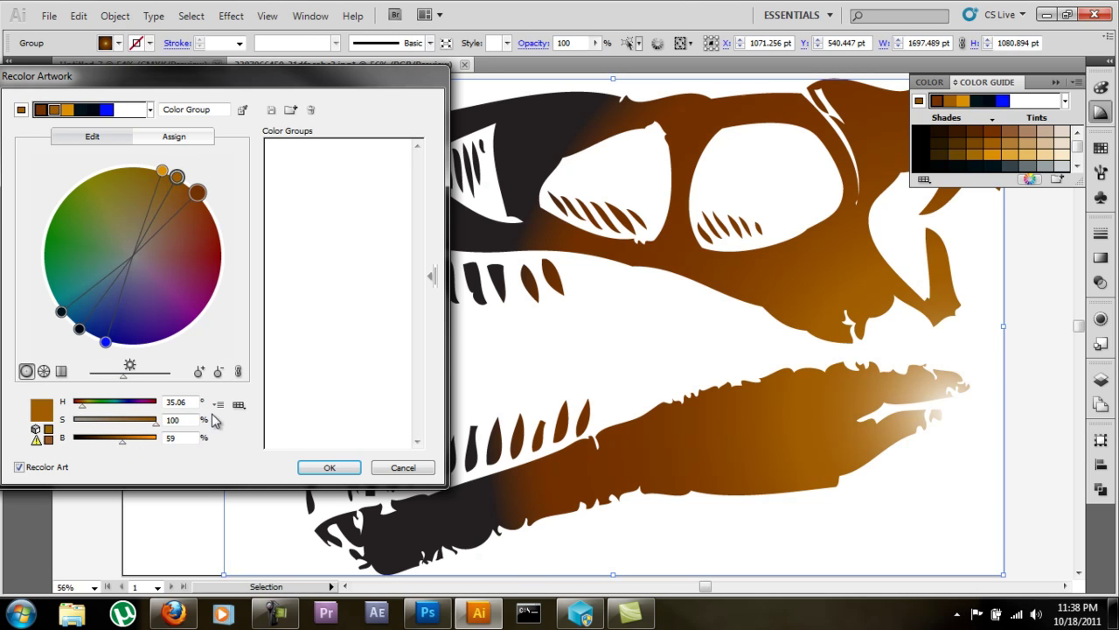
click(346, 467)
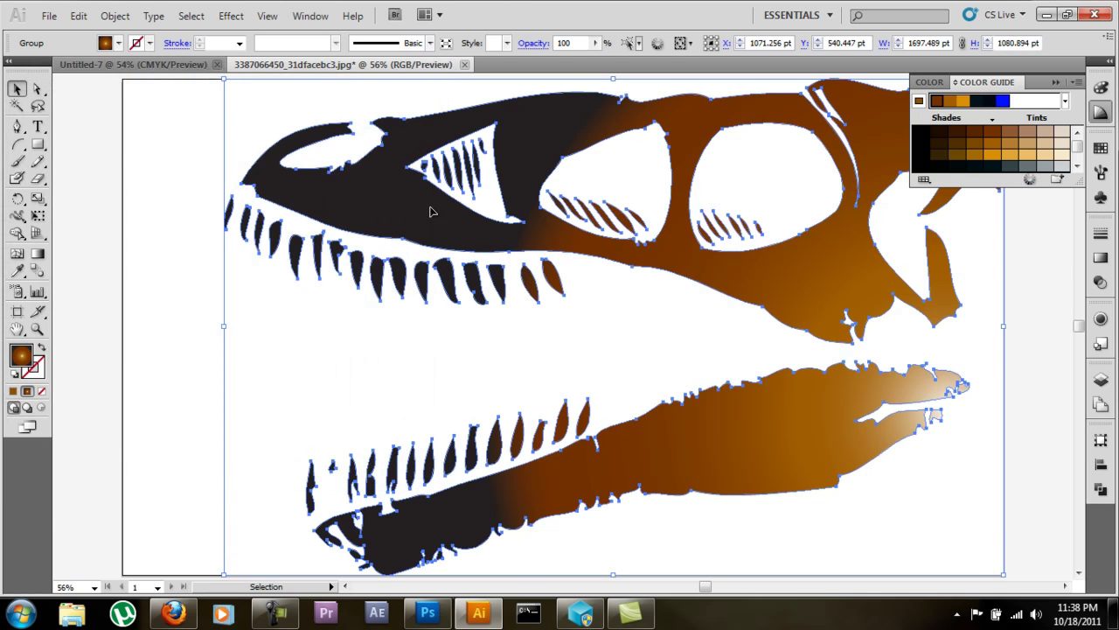
Step: Move the third gradient stop to 69.7% and redraw the gradient from lower jaw to snout
click(1101, 256)
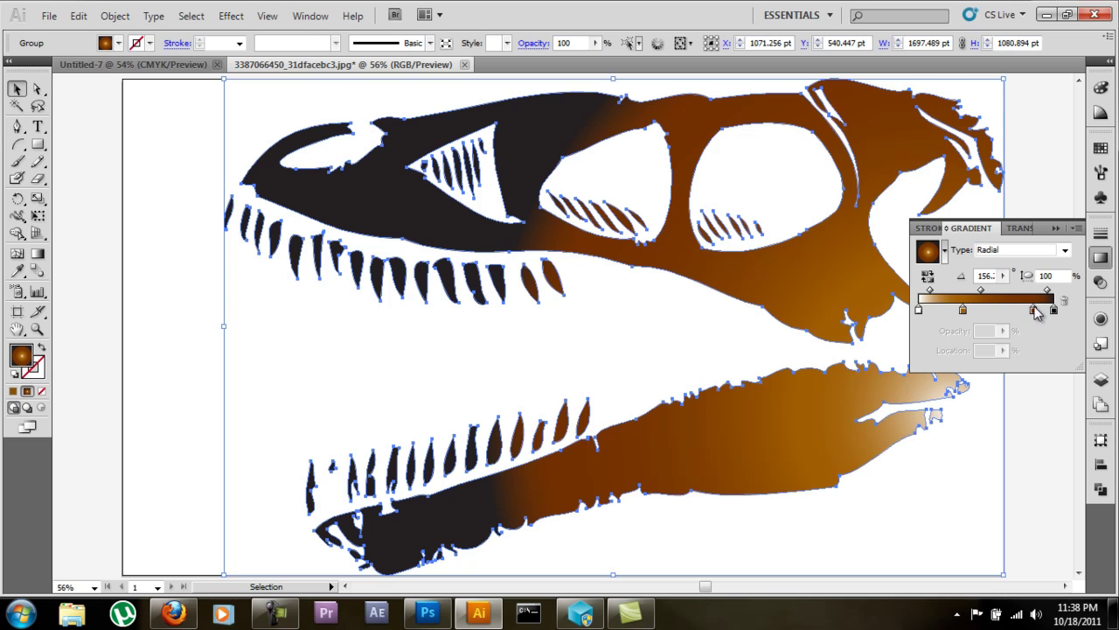
drag(1035, 309, 1036, 296)
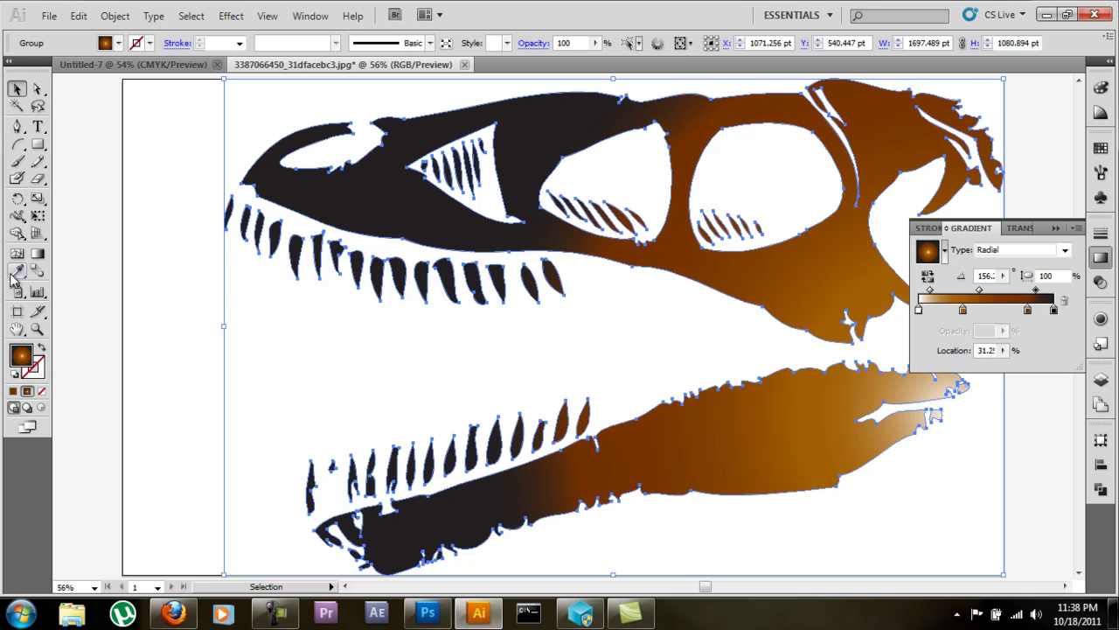
click(38, 252)
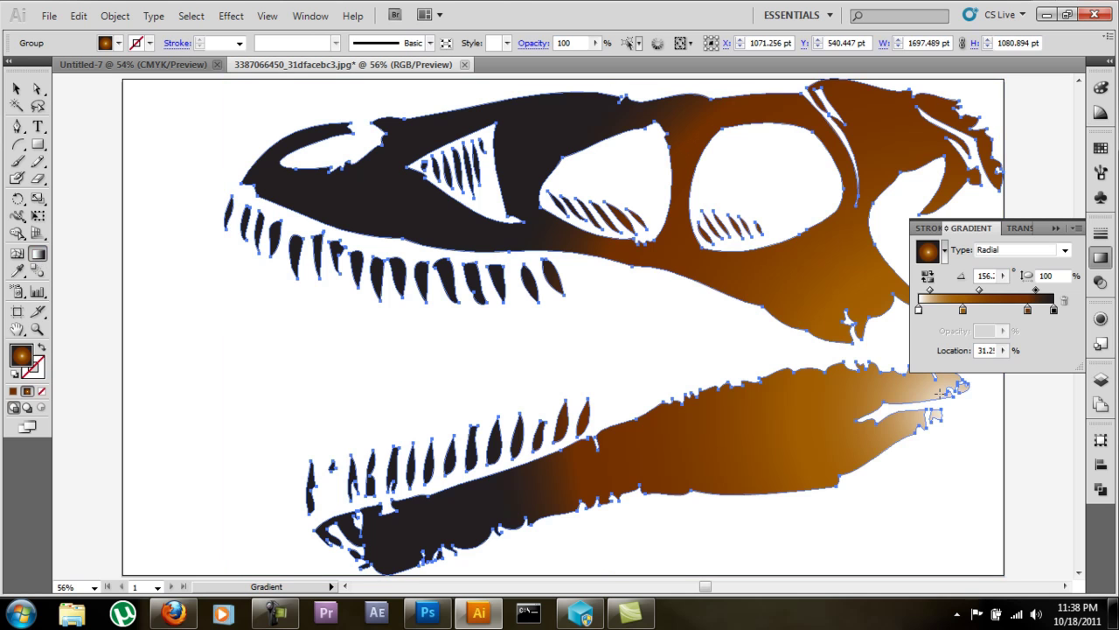
drag(937, 415, 382, 130)
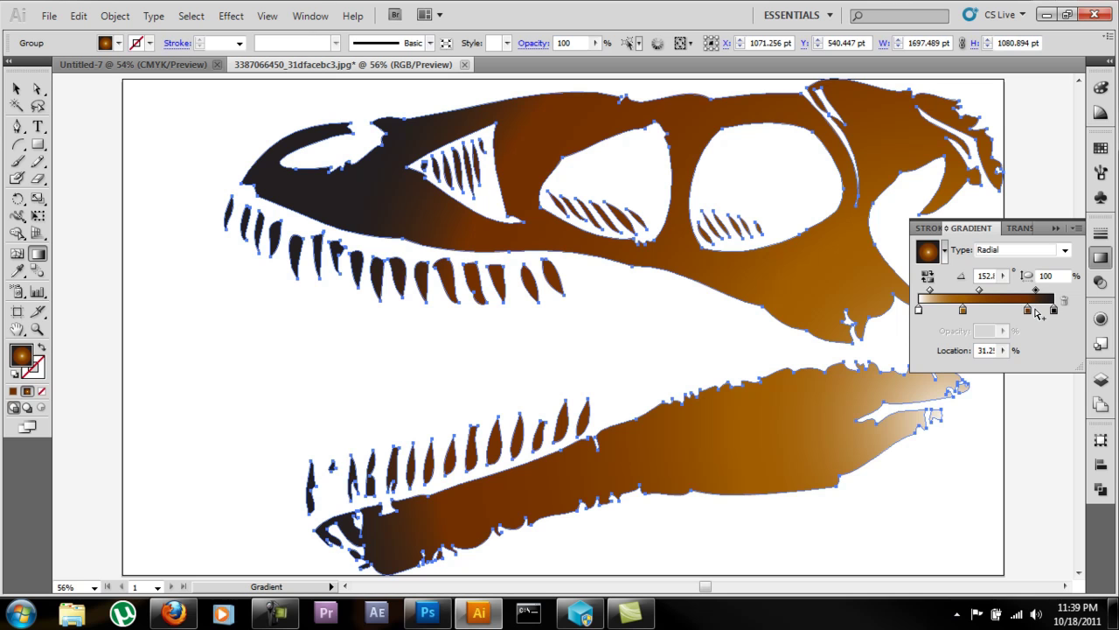
drag(1028, 311, 1012, 315)
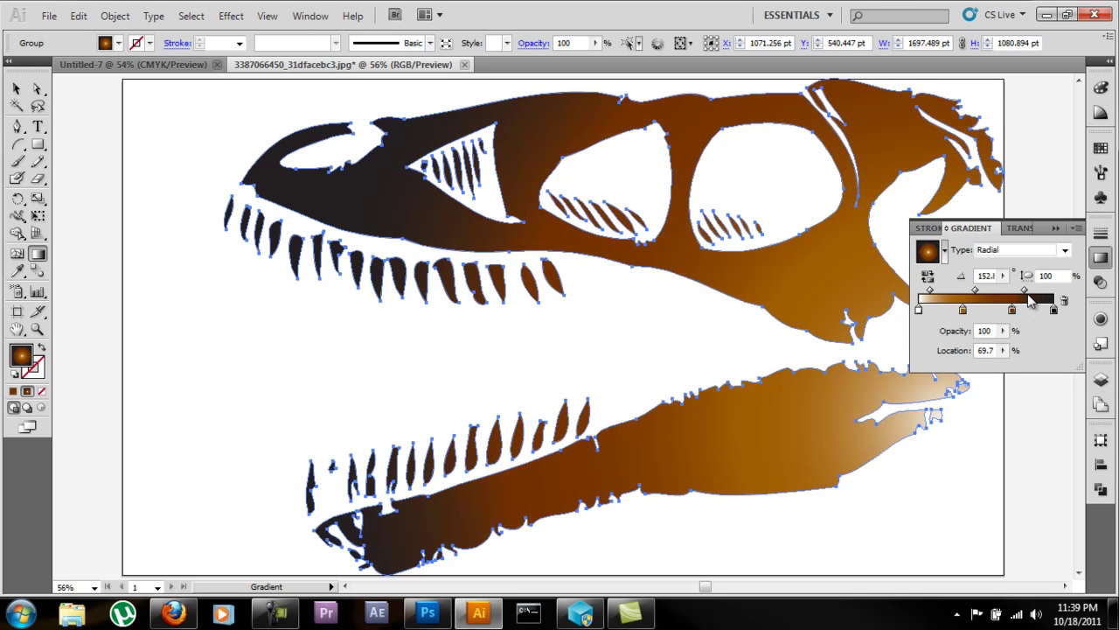
click(1026, 290)
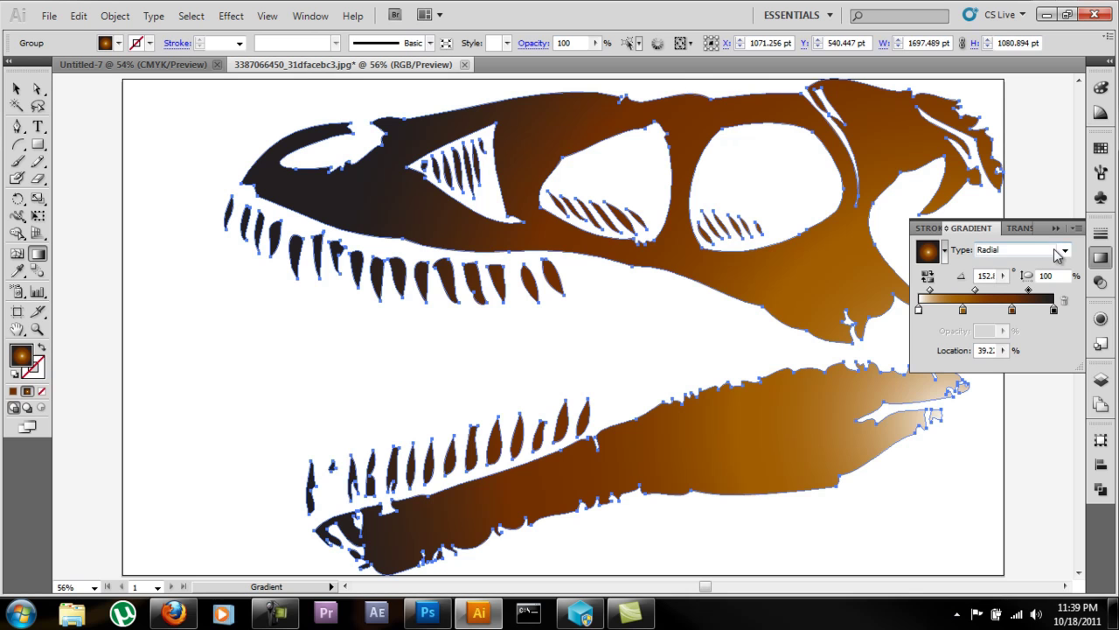
Step: Try a linear gradient, revert to radial, and redraw it from the jaw toward the upper left
click(1065, 250)
click(1046, 271)
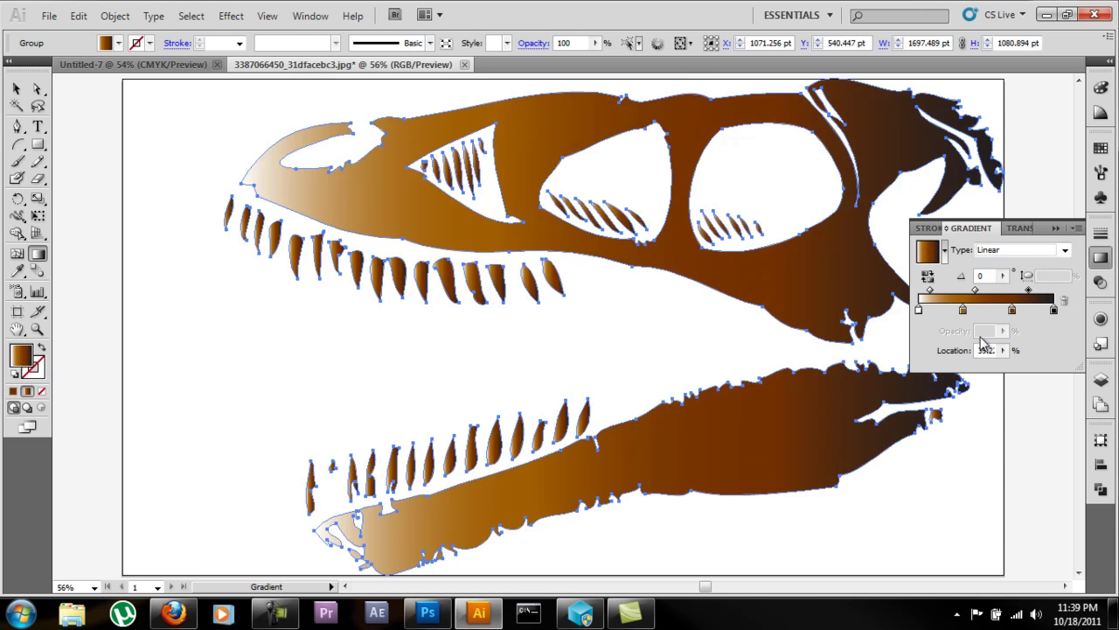
click(1064, 250)
click(1048, 264)
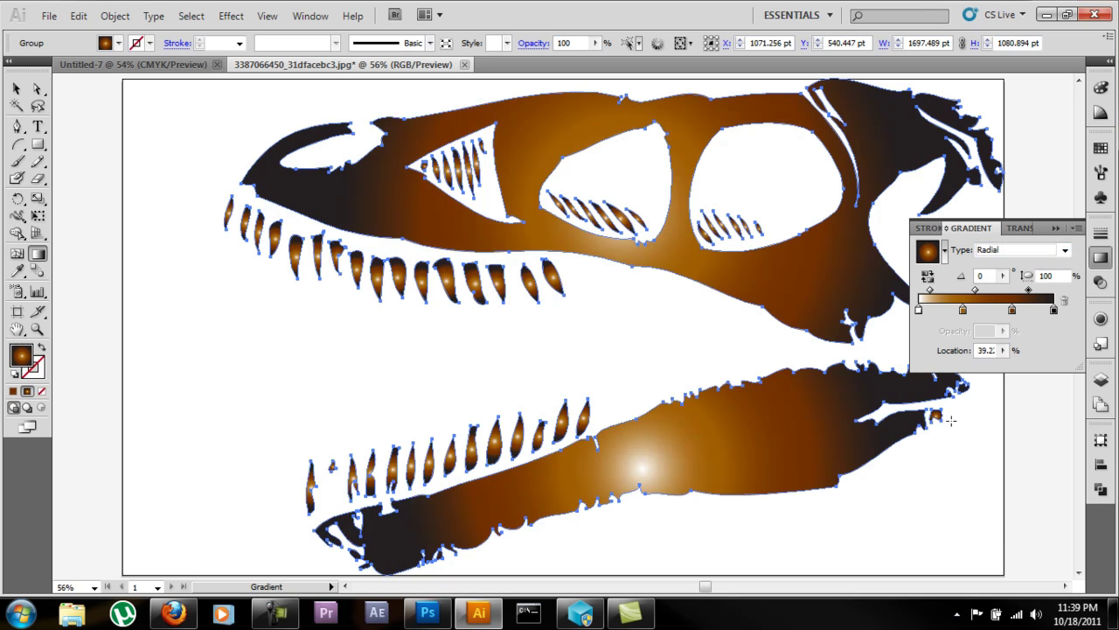
drag(951, 421, 430, 153)
drag(950, 421, 348, 120)
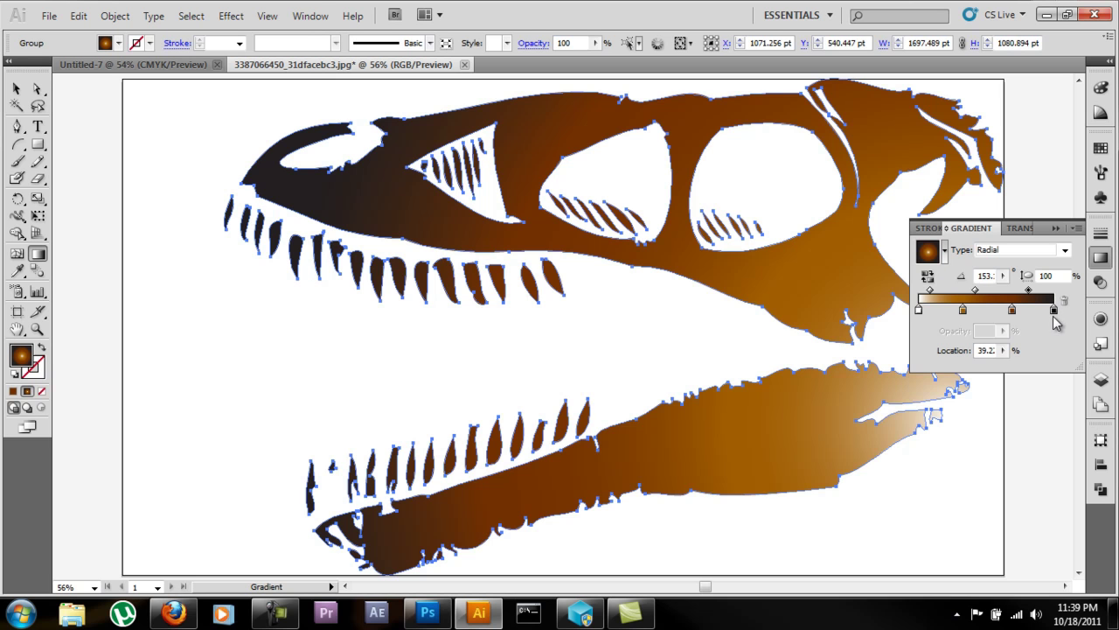
click(1054, 311)
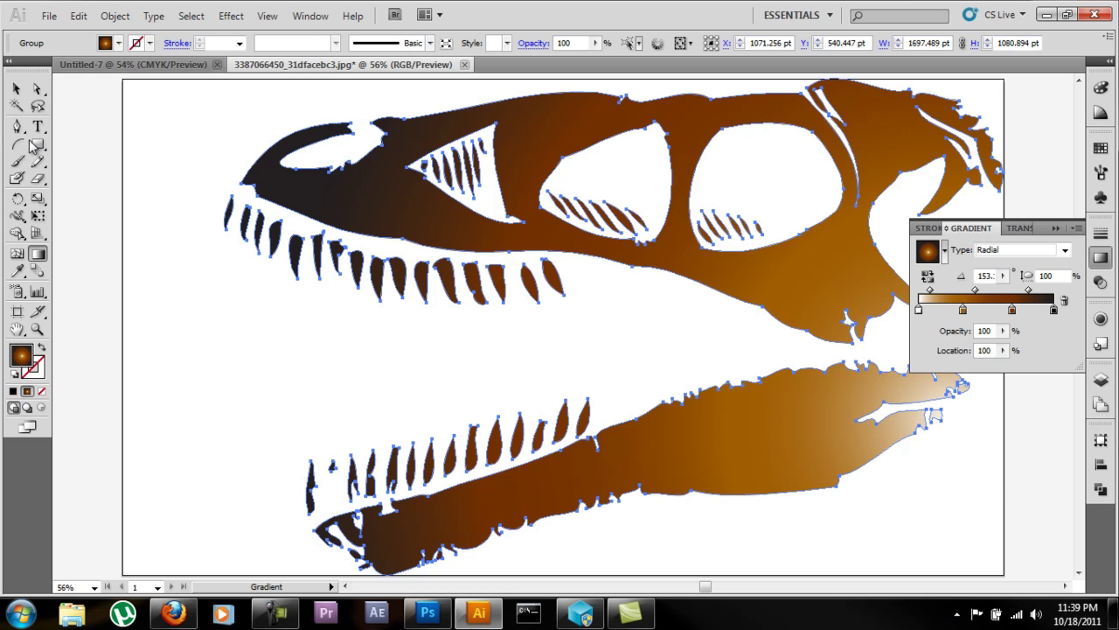
click(16, 88)
Step: In Untitled-7, draw a black rectangle of about 1970 × 1135 pt over the artboard, then return to the skull document
click(150, 114)
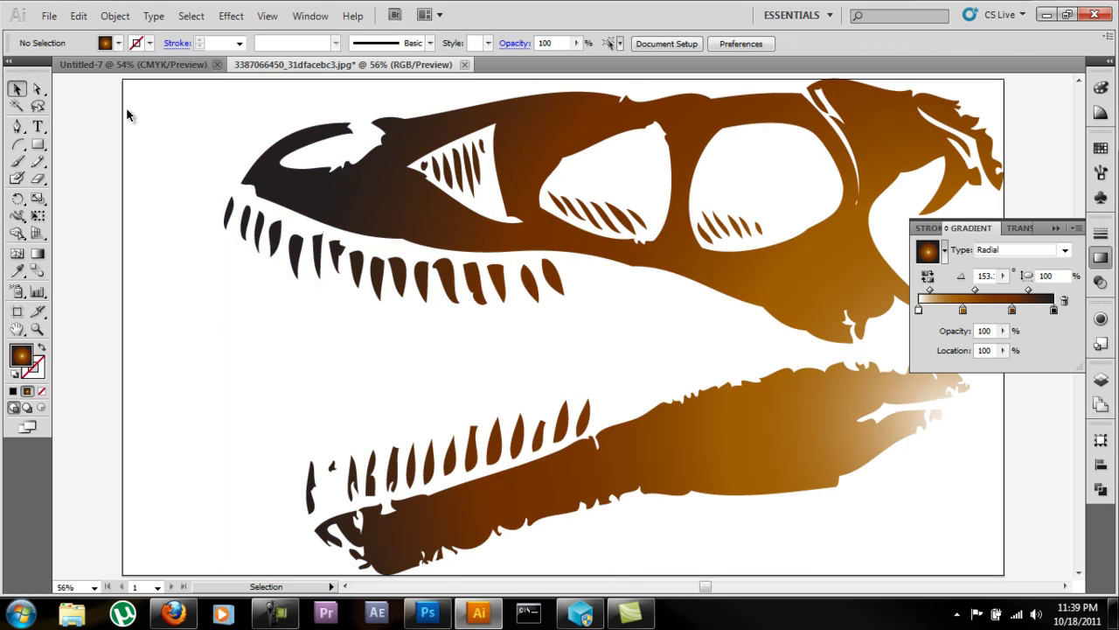
click(165, 70)
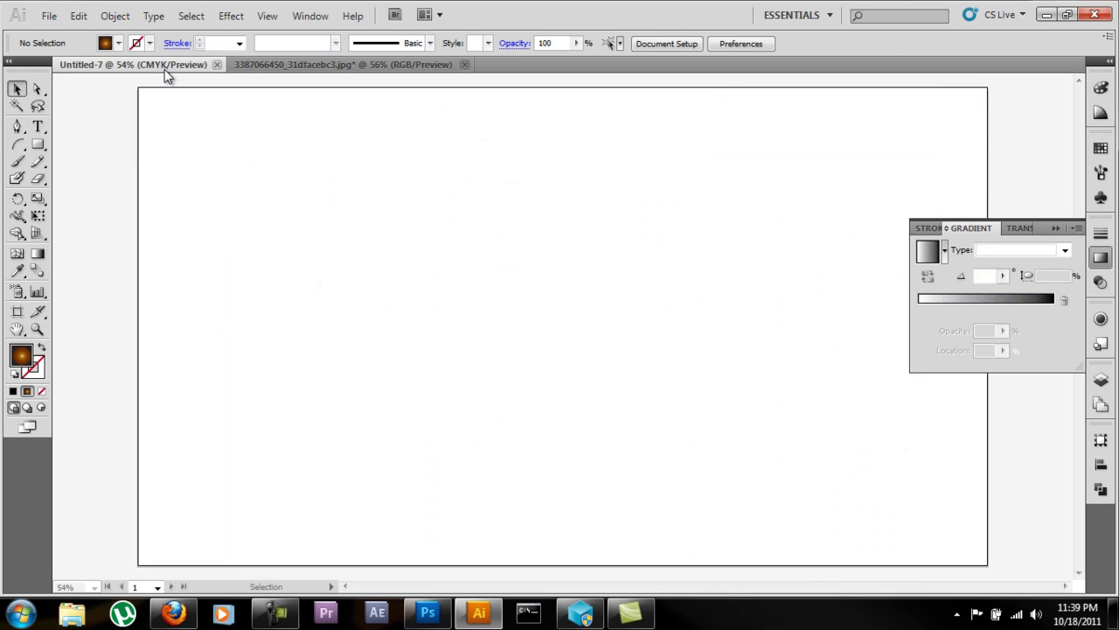
click(38, 145)
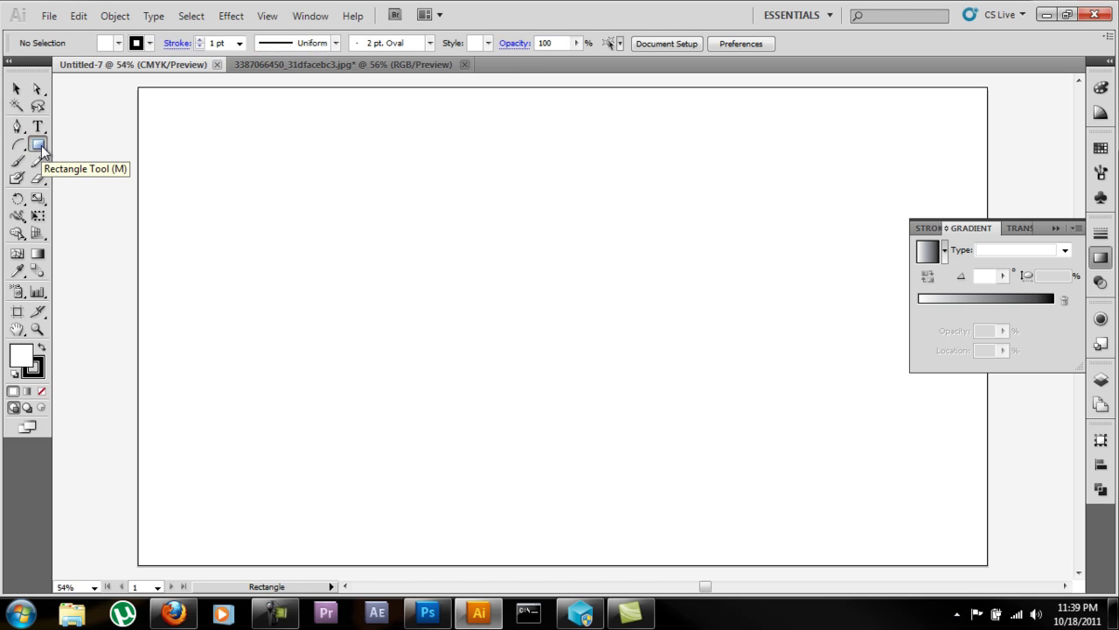
click(1102, 258)
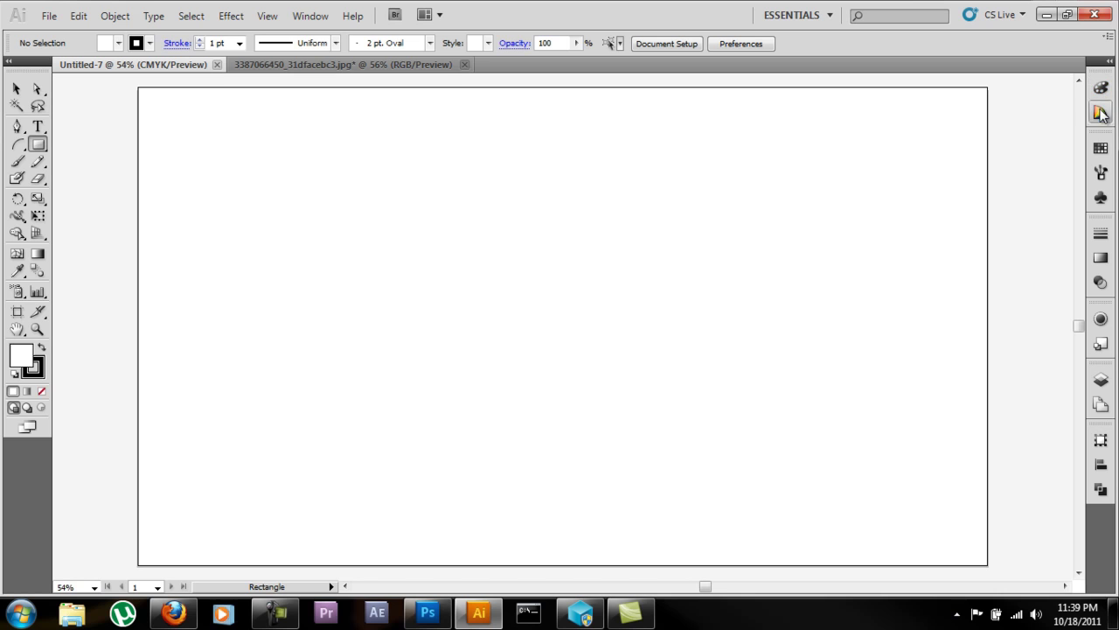
click(120, 43)
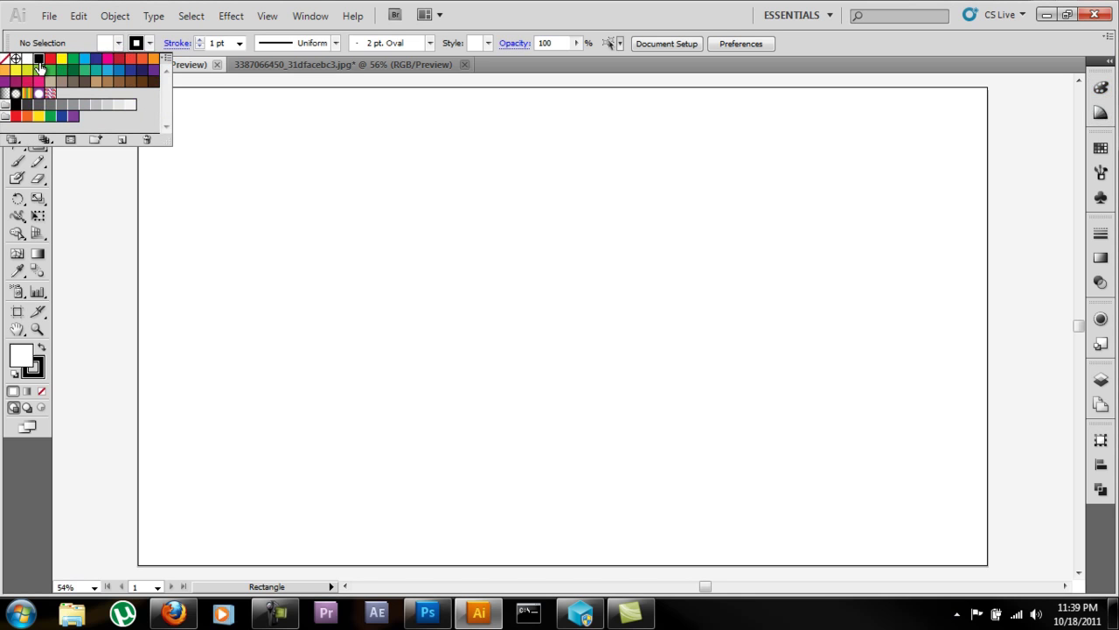
click(38, 60)
click(127, 163)
drag(129, 80, 1001, 464)
scroll(689, 352, up, 2)
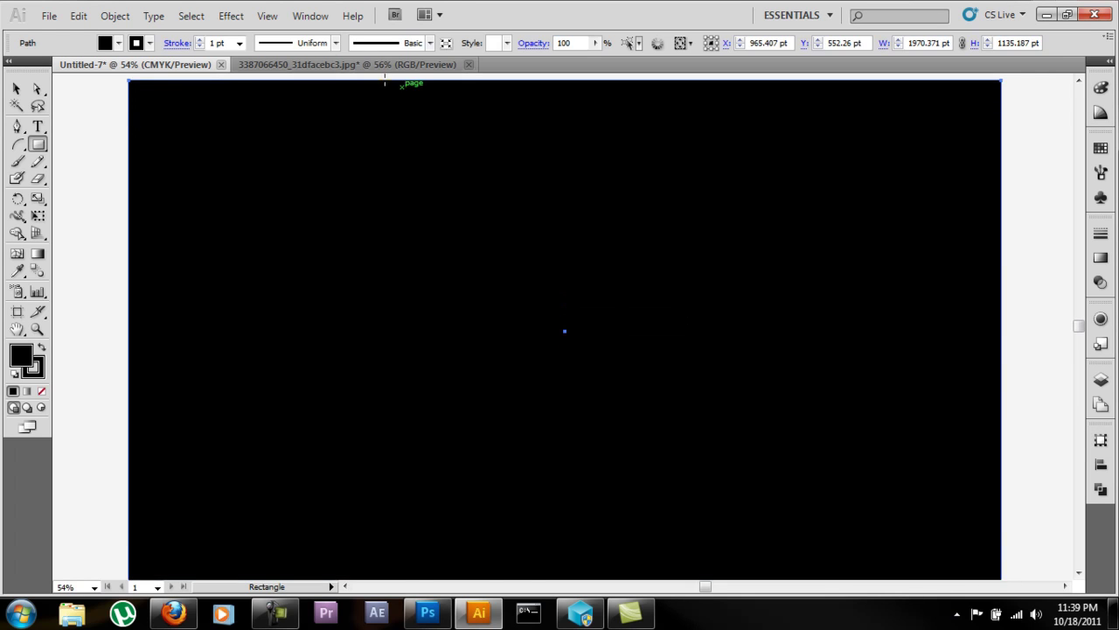
scroll(689, 350, down, 1)
click(302, 66)
Step: Move the skull into place on the black background, then drag it toward the jpg document tab
key(v)
click(381, 205)
drag(380, 205, 411, 269)
drag(294, 177, 466, 299)
scroll(263, 244, down, 1)
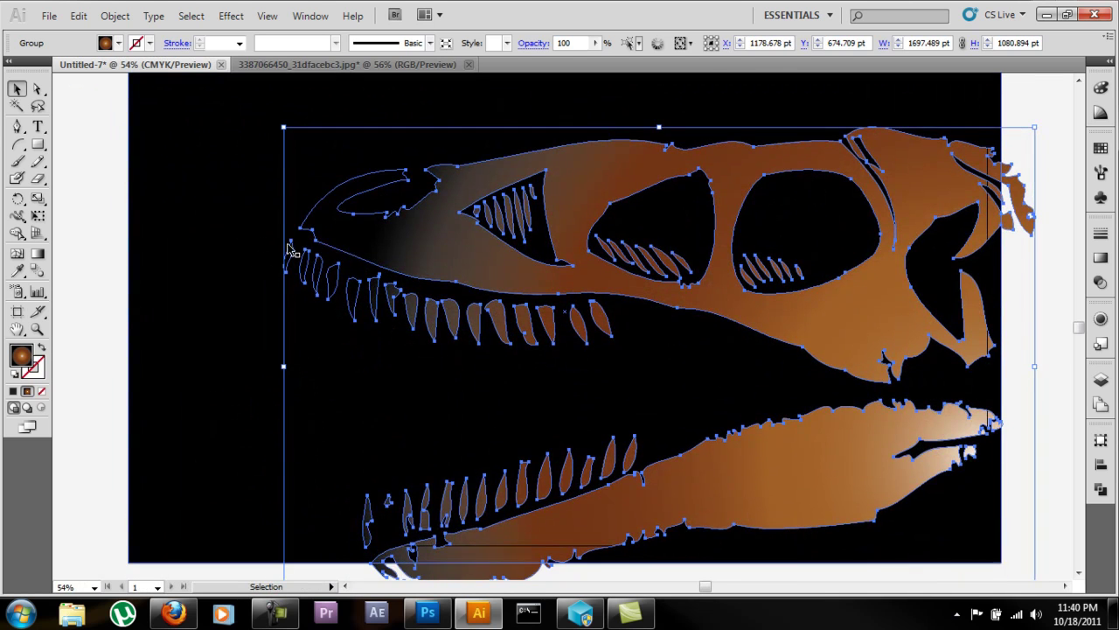
drag(478, 252, 448, 206)
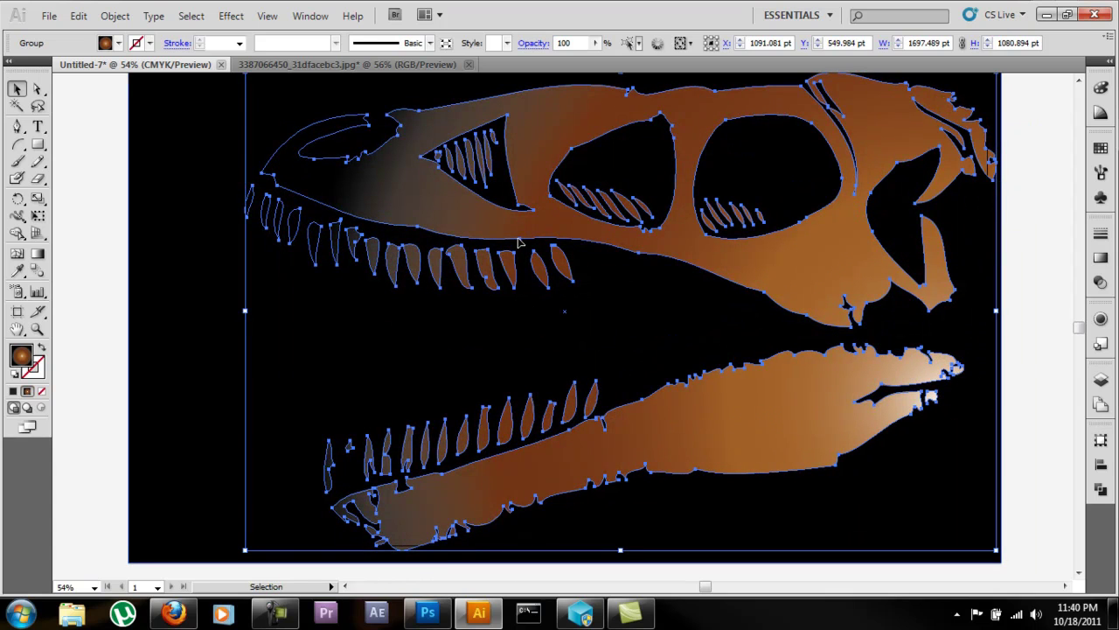
drag(520, 229, 518, 225)
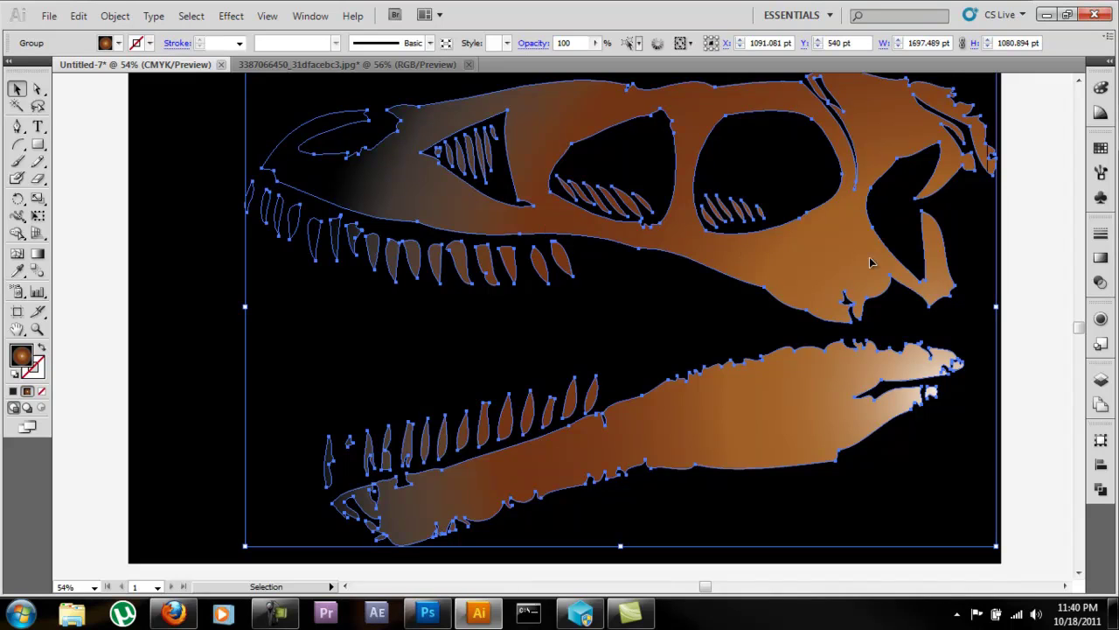
scroll(1031, 299, up, 1)
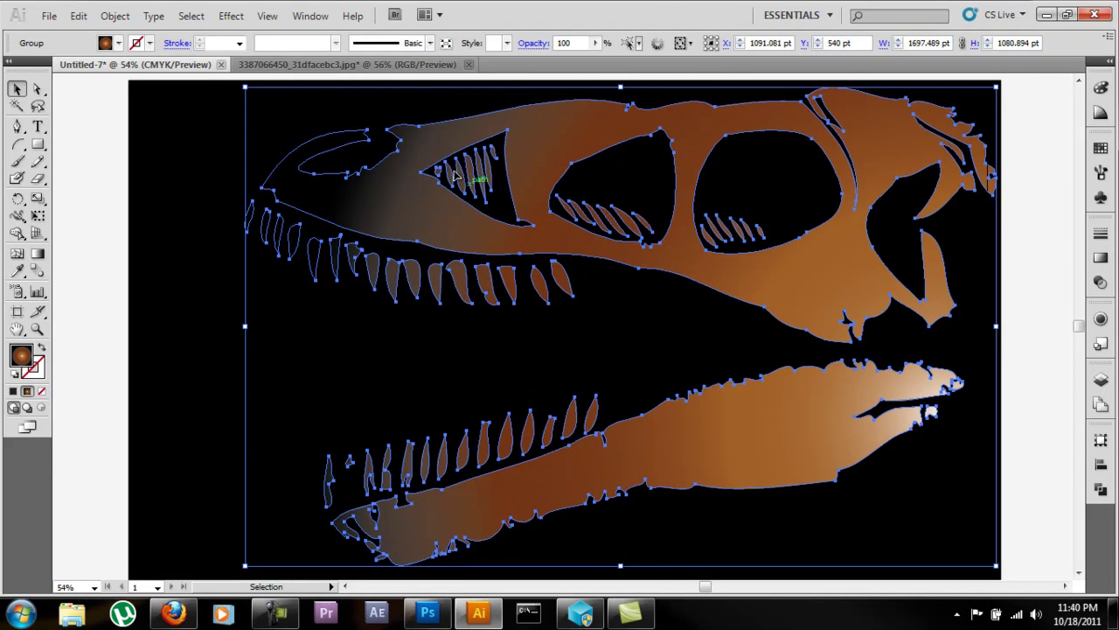
drag(398, 154, 175, 79)
Step: Close Untitled-7 without saving and add a new empty layer to the skull document
click(220, 63)
click(560, 341)
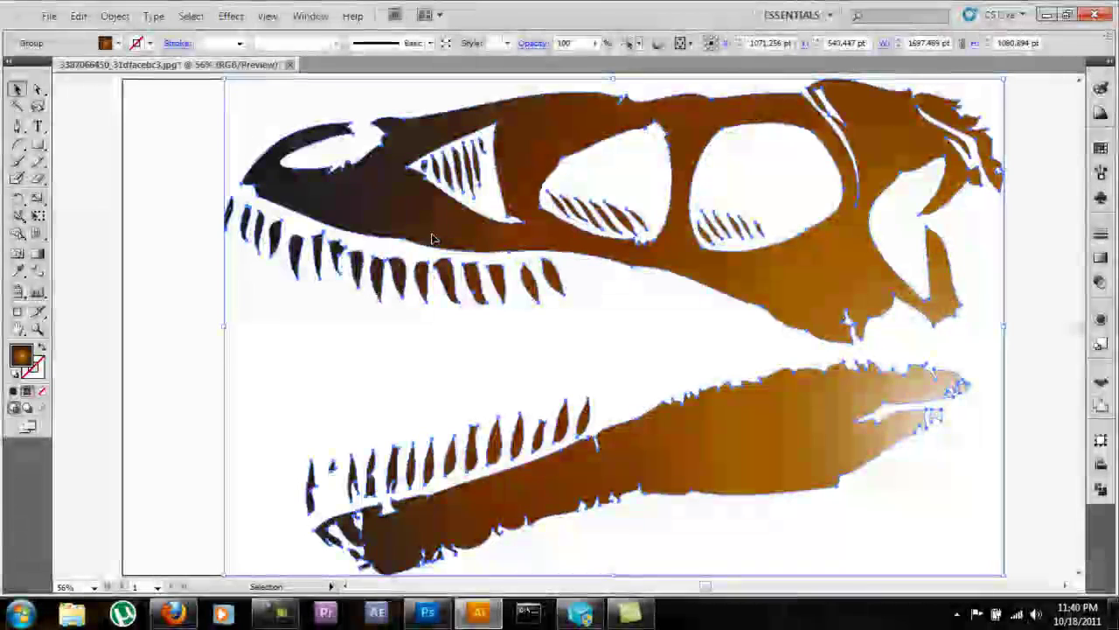
click(1101, 381)
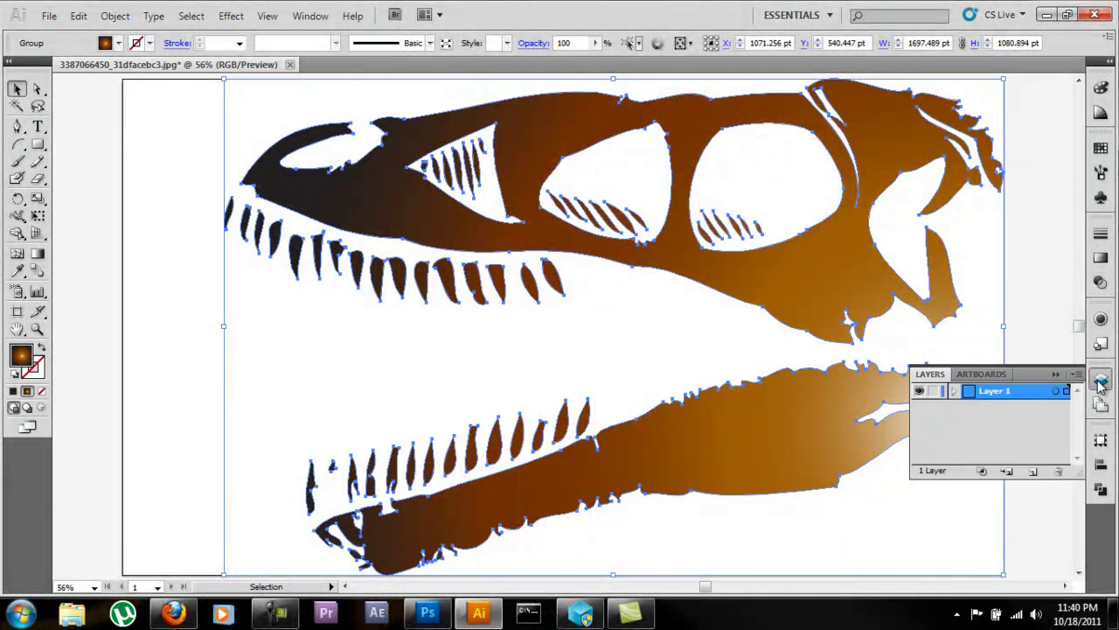
click(1032, 471)
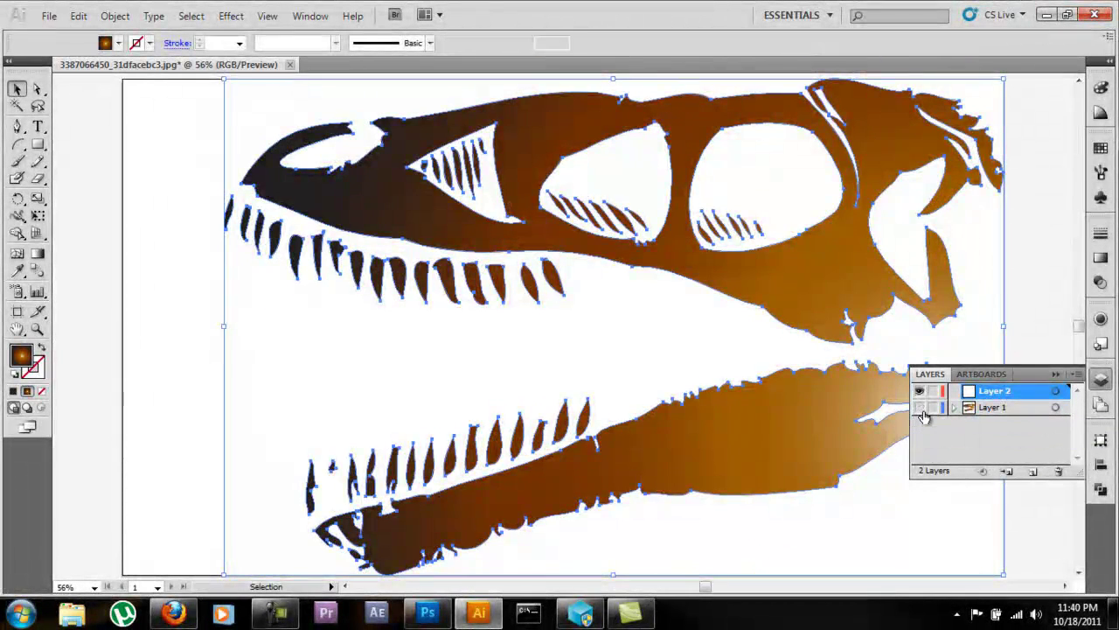
Step: Move Layer 2 beneath Layer 1 and hide the skull layer
click(921, 410)
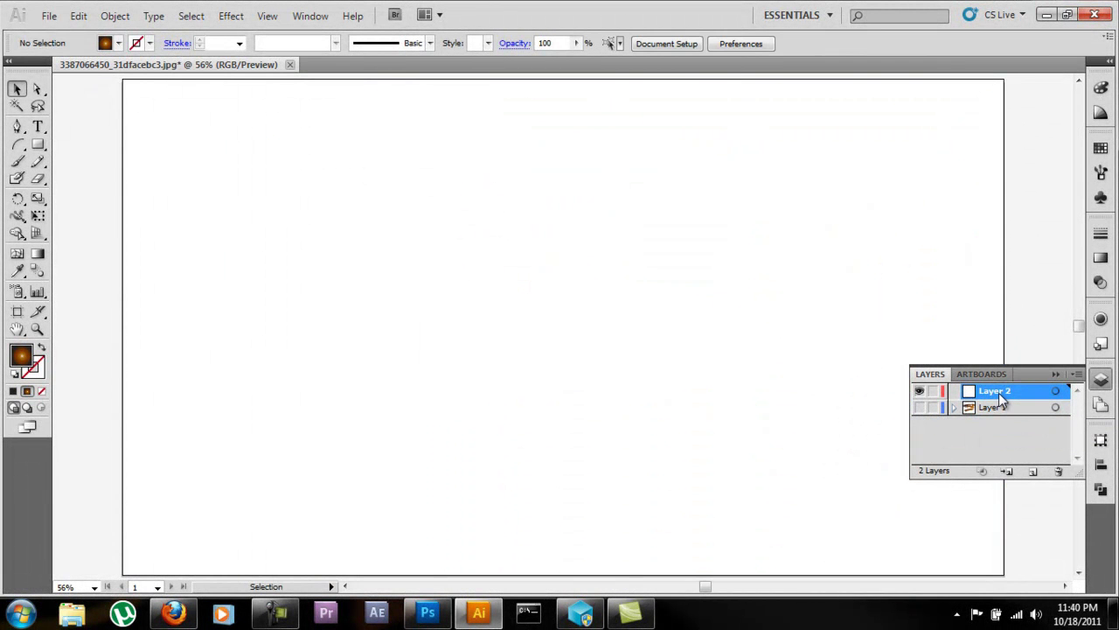
drag(999, 393, 1000, 412)
click(920, 391)
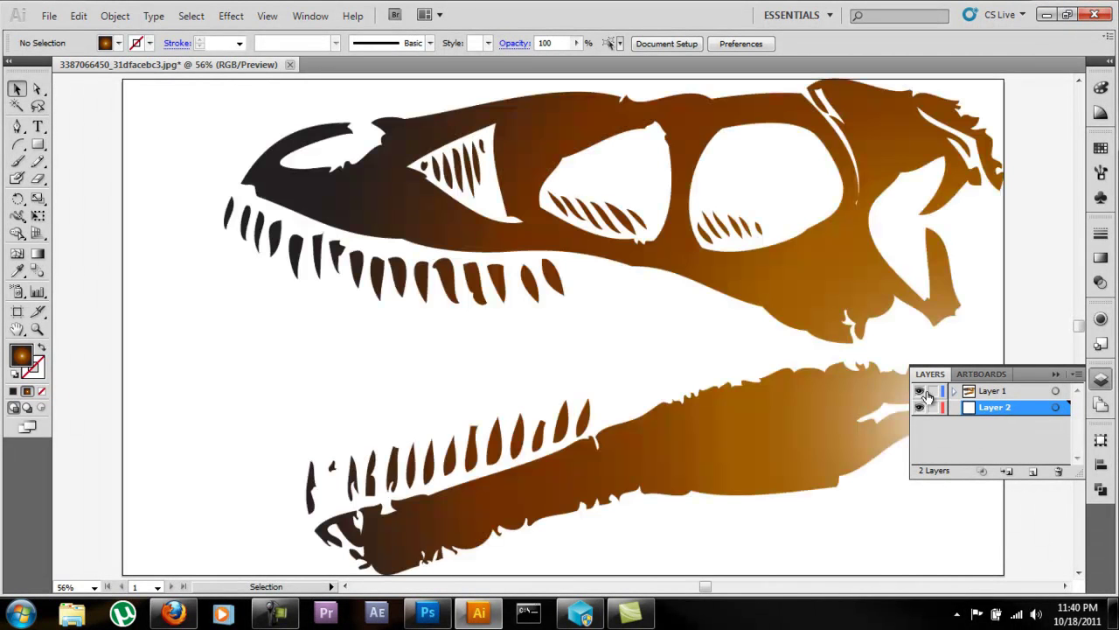
click(977, 392)
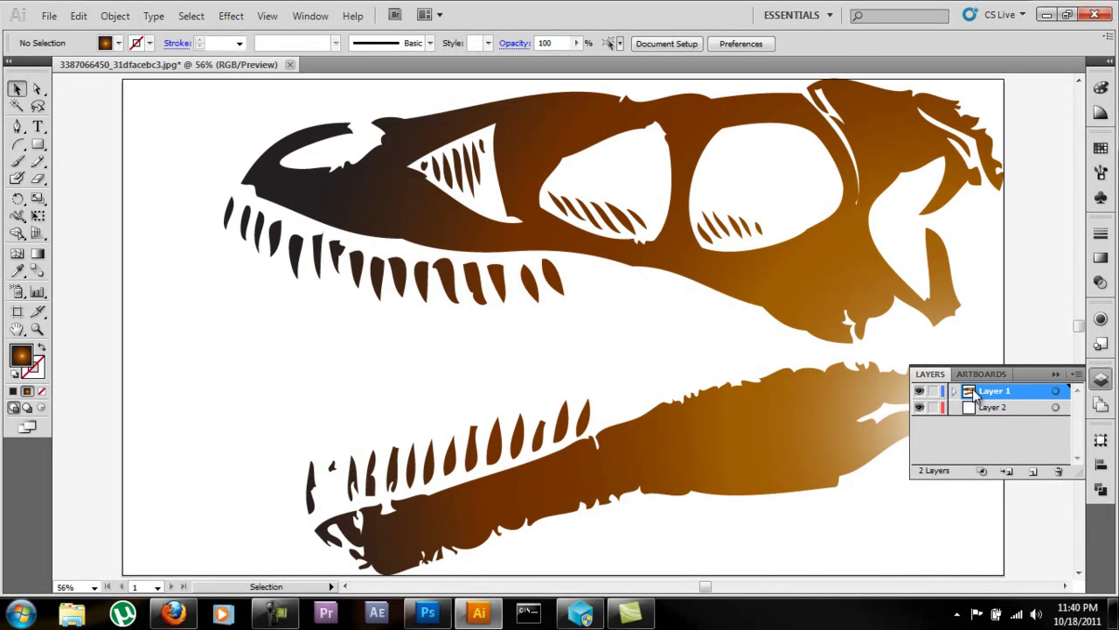
click(920, 391)
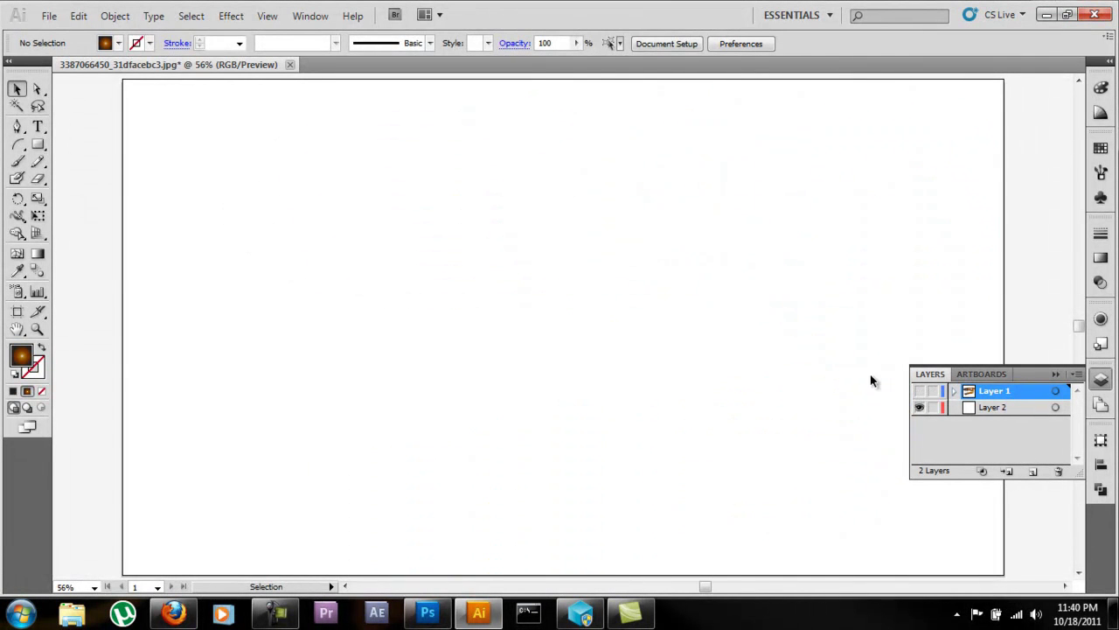
click(38, 144)
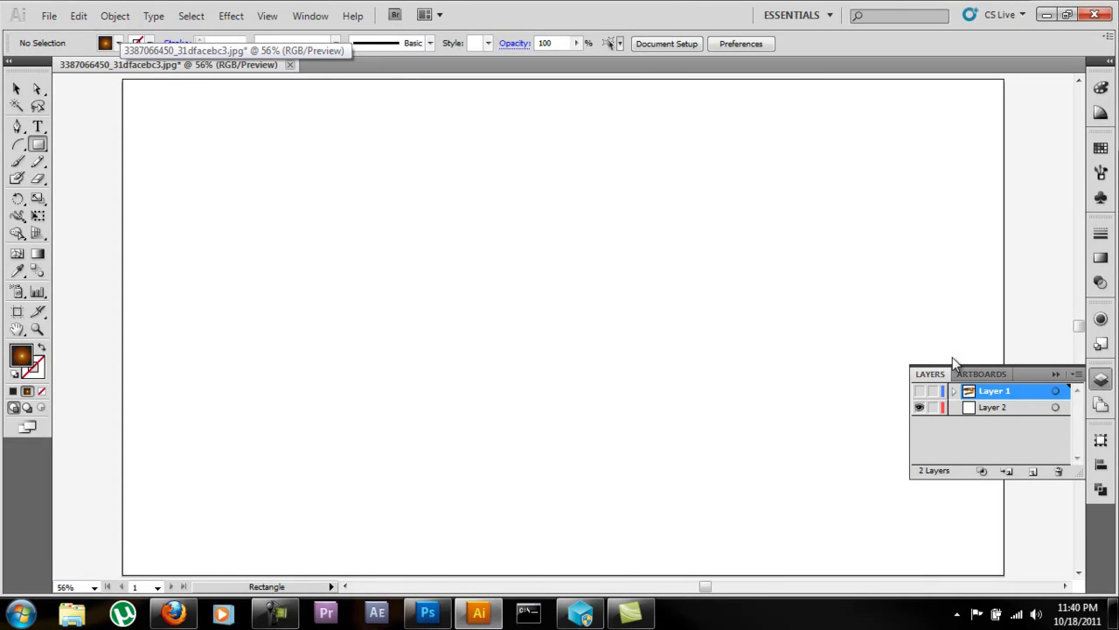
Step: On Layer 2, draw a rectangle covering the whole artboard
click(960, 408)
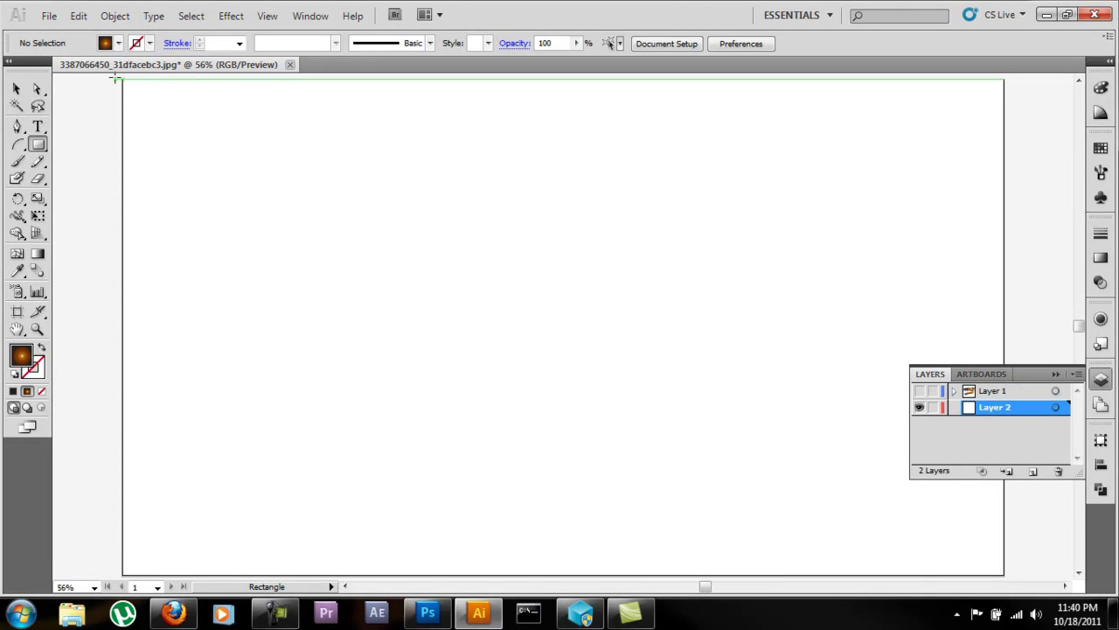
drag(114, 80, 1028, 546)
key(v)
drag(264, 165, 276, 153)
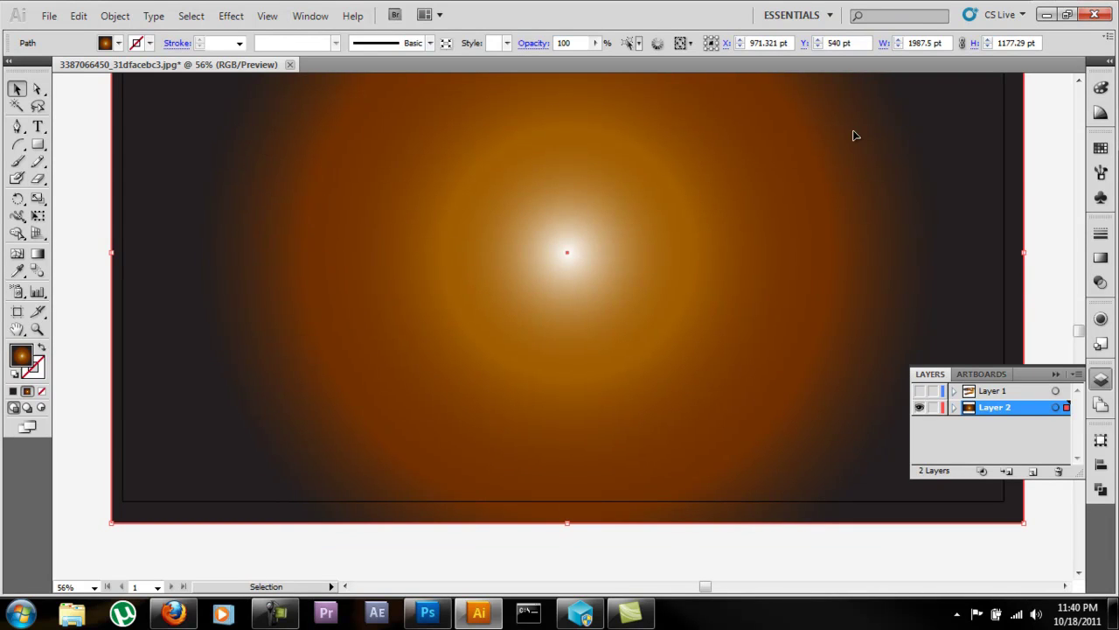
Step: Give the rectangle a solid rich black fill of CMYK 100/100/100/100
click(1101, 112)
click(1101, 88)
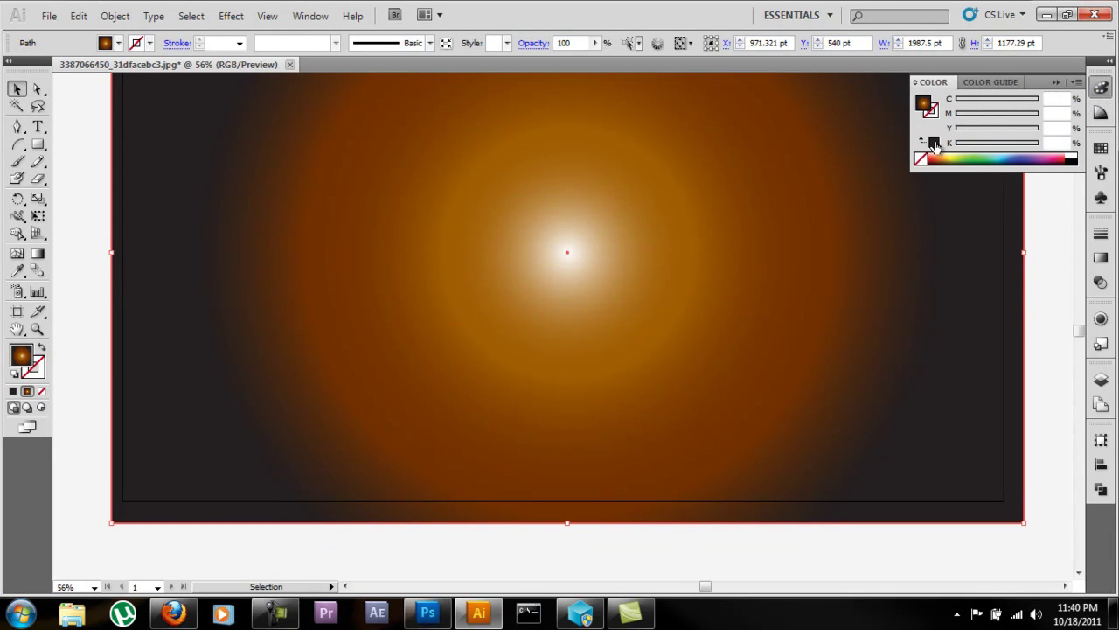
click(935, 143)
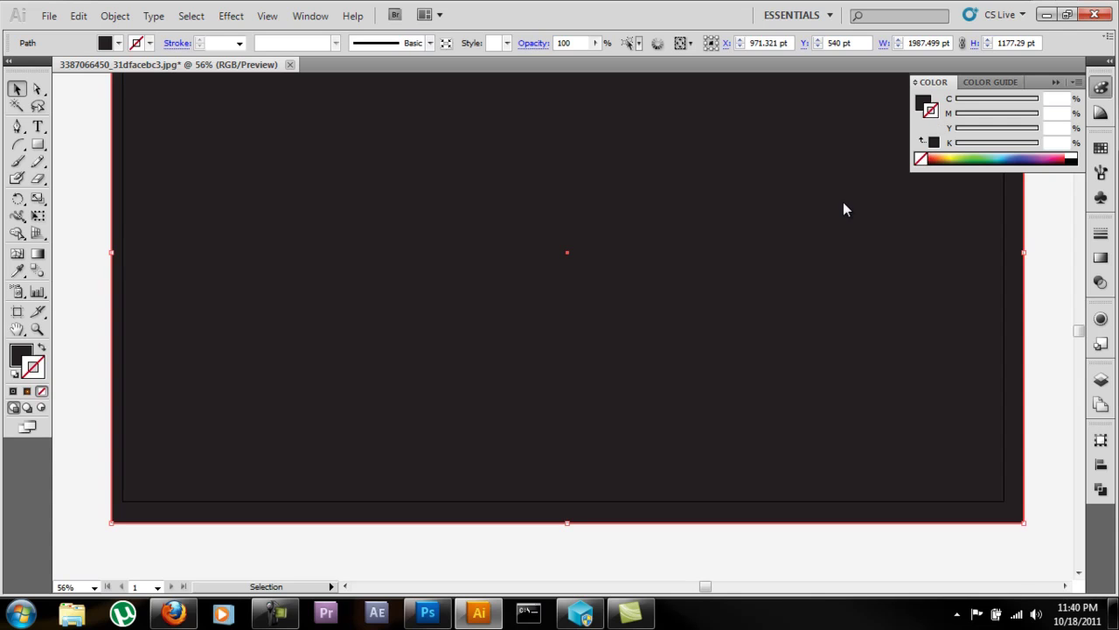
scroll(843, 209, up, 2)
click(930, 107)
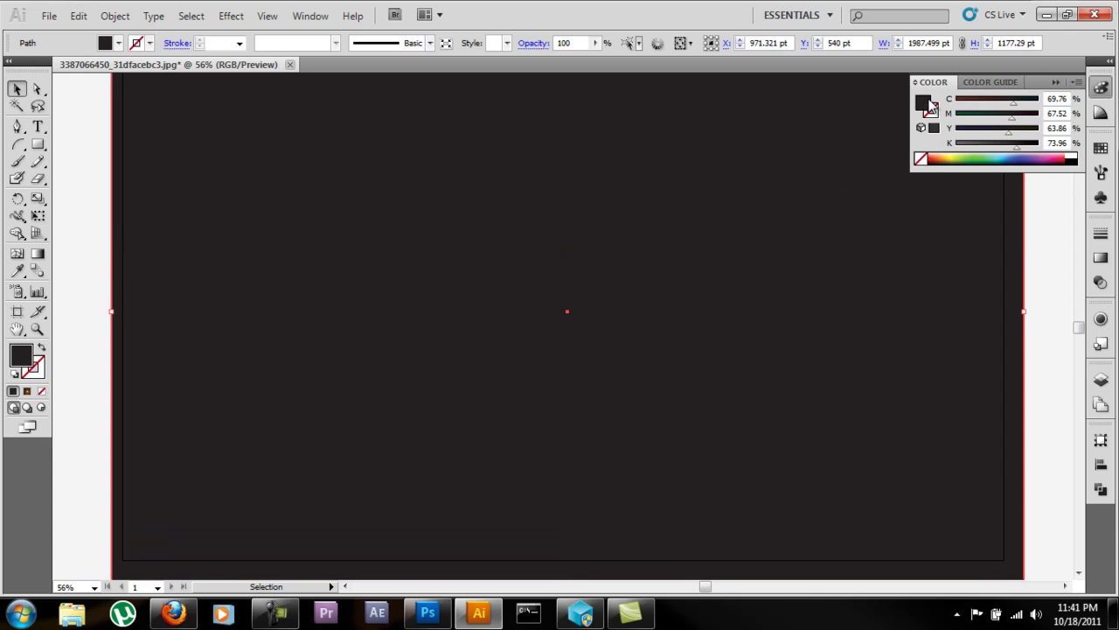
drag(1016, 104, 1060, 153)
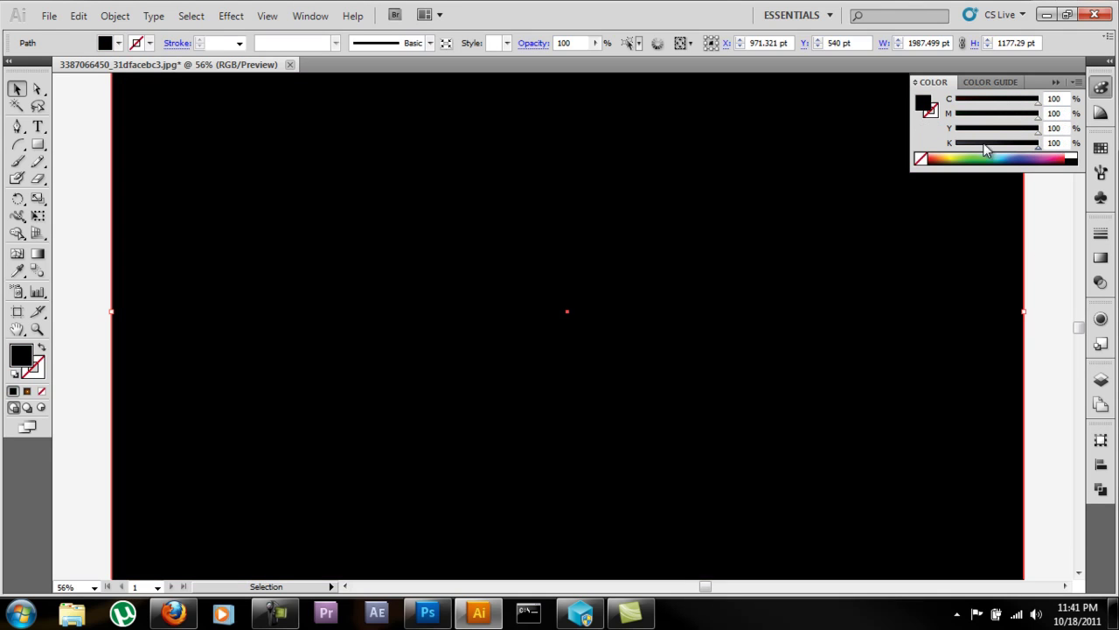
drag(1036, 105, 956, 99)
drag(1040, 117, 953, 116)
drag(1046, 130, 951, 130)
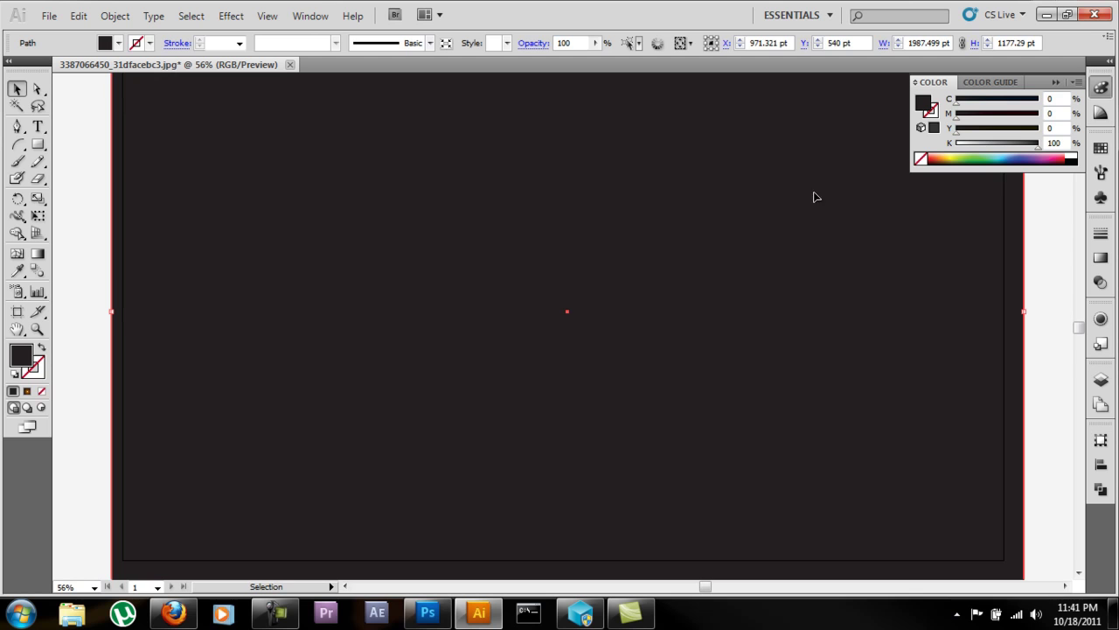
drag(962, 130, 1041, 129)
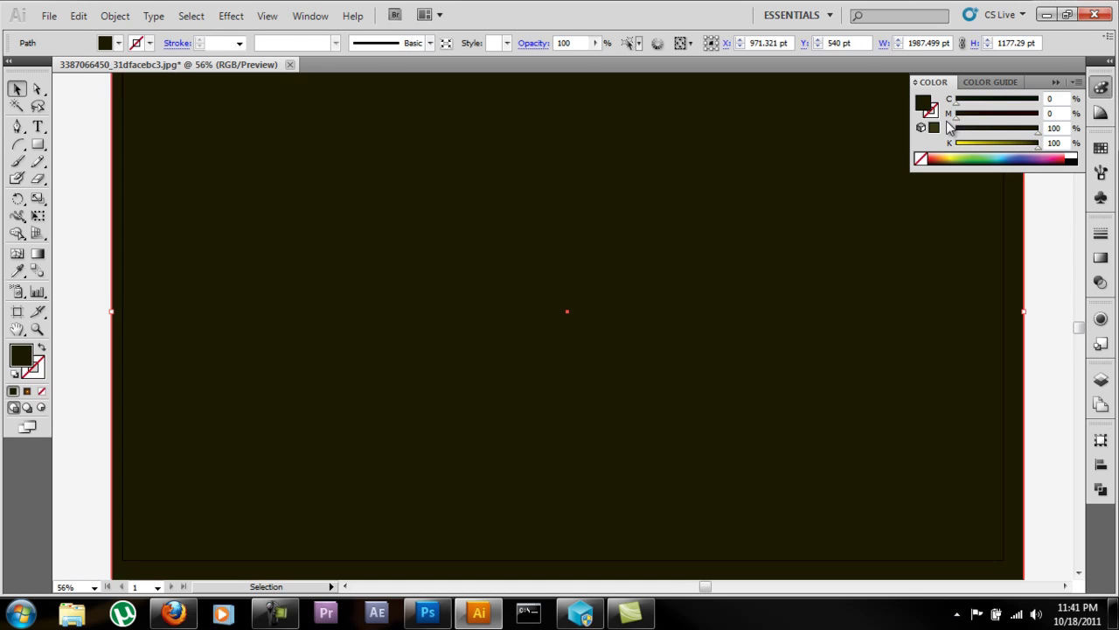
drag(955, 114, 1039, 100)
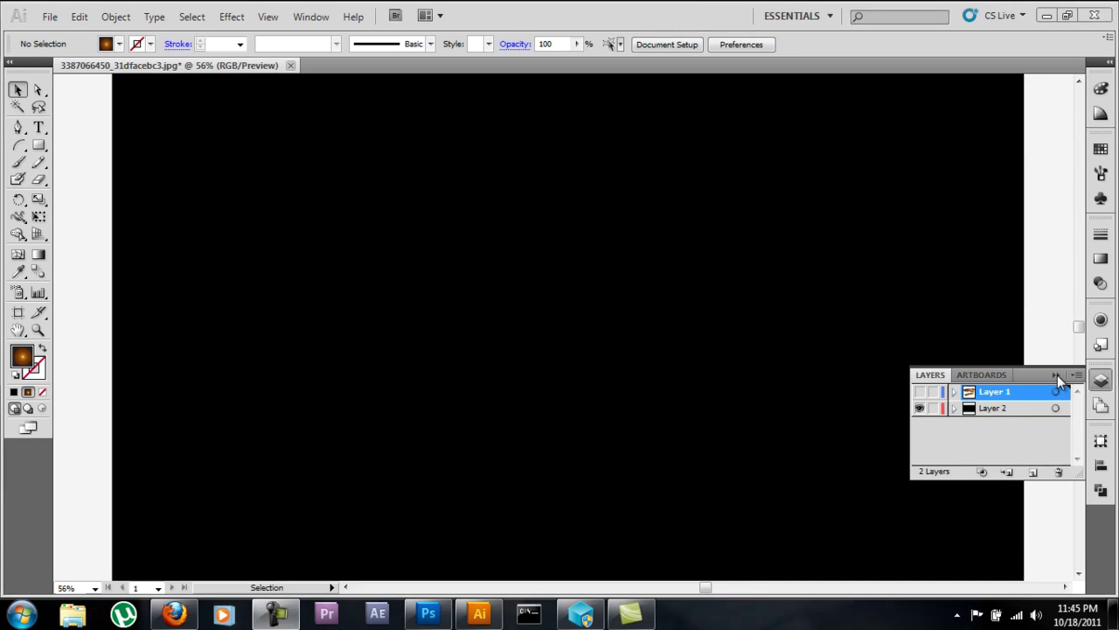
click(1056, 374)
Step: Show the skull layer again and select the skull artwork
click(1101, 379)
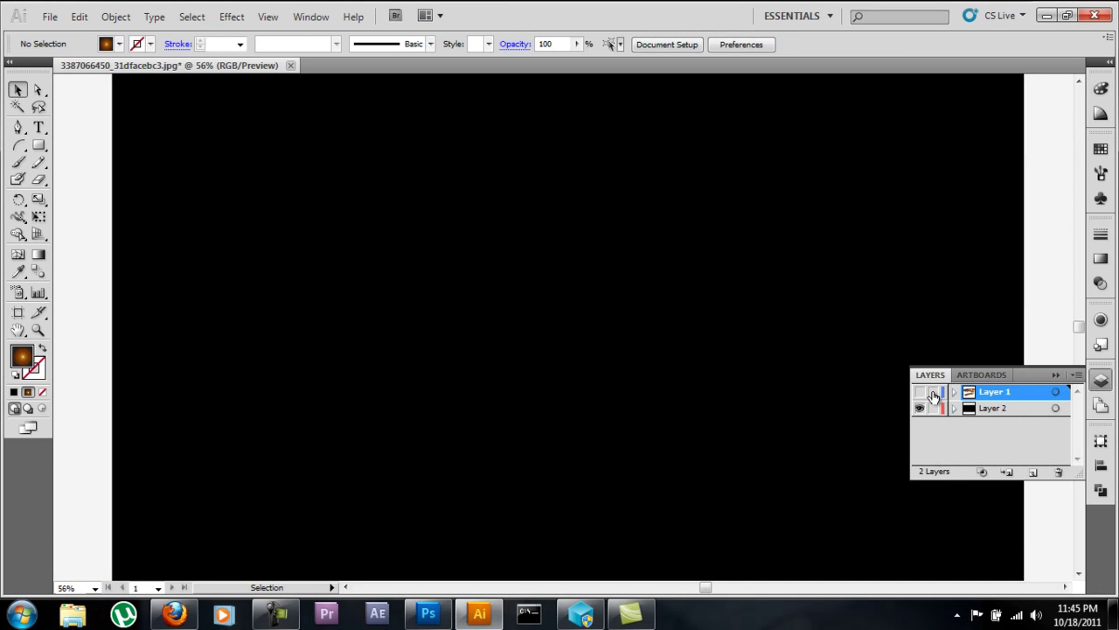
click(920, 394)
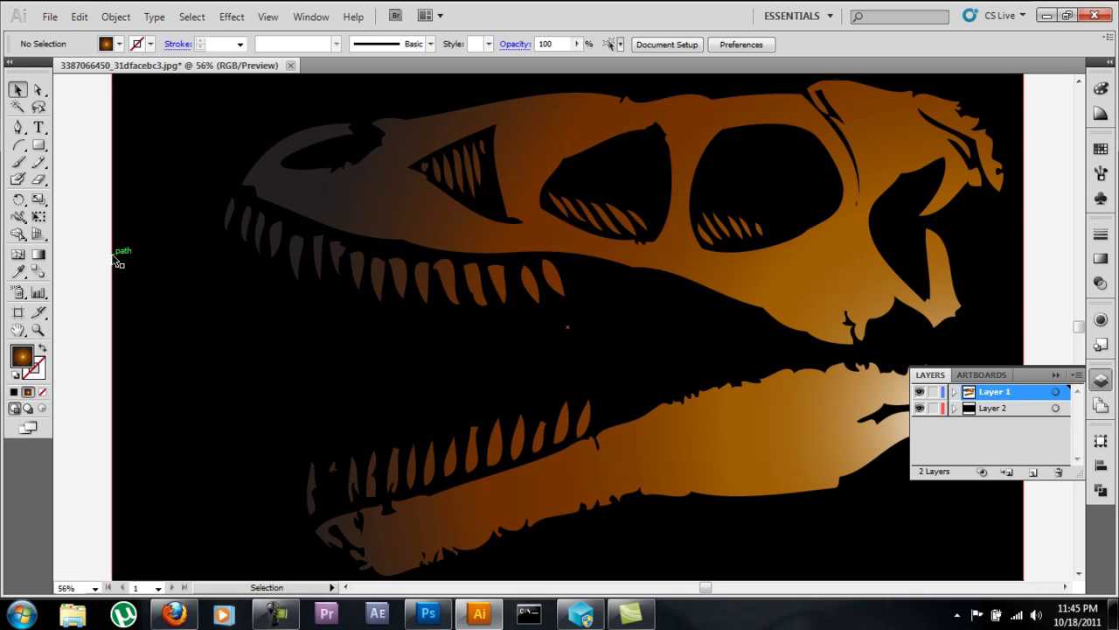
click(298, 212)
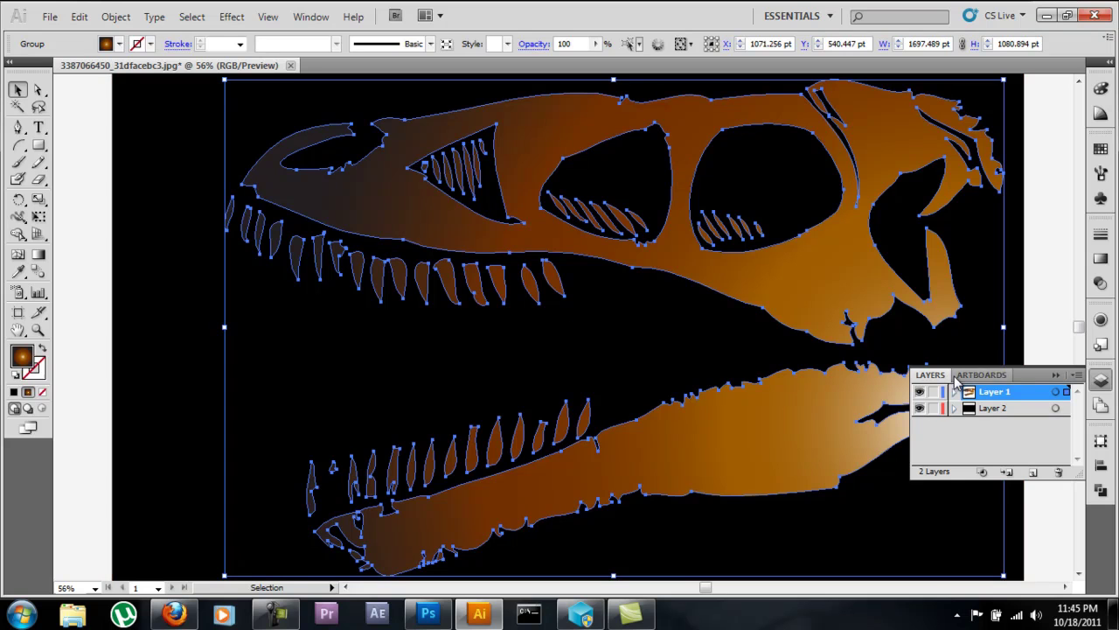
Step: Set the skull gradient's rightmost stop to 0% opacity
click(1101, 259)
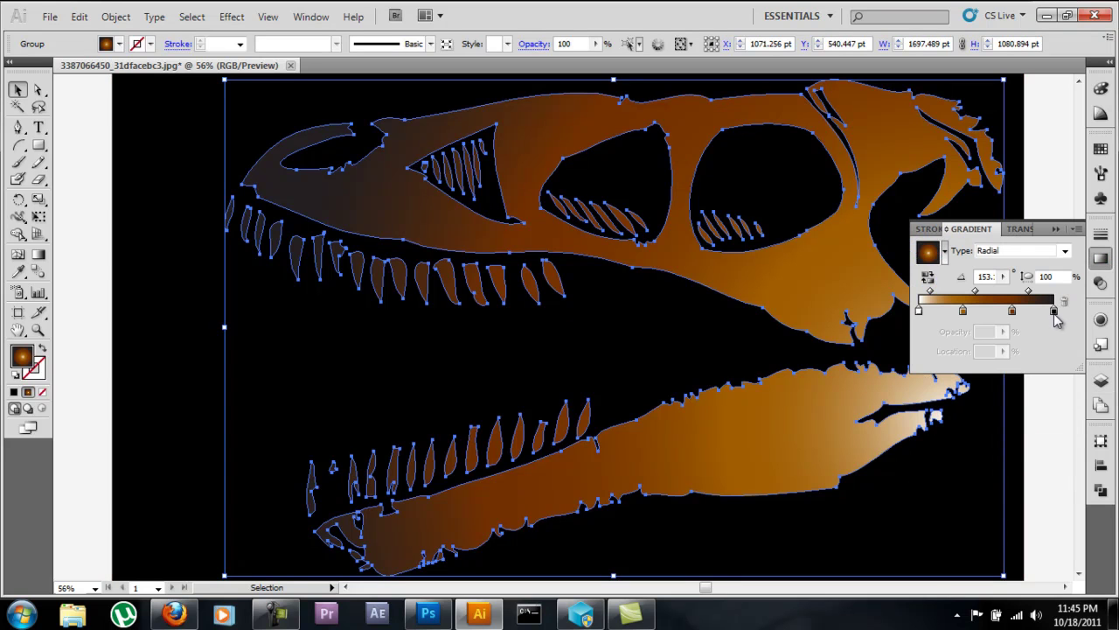
double_click(1055, 313)
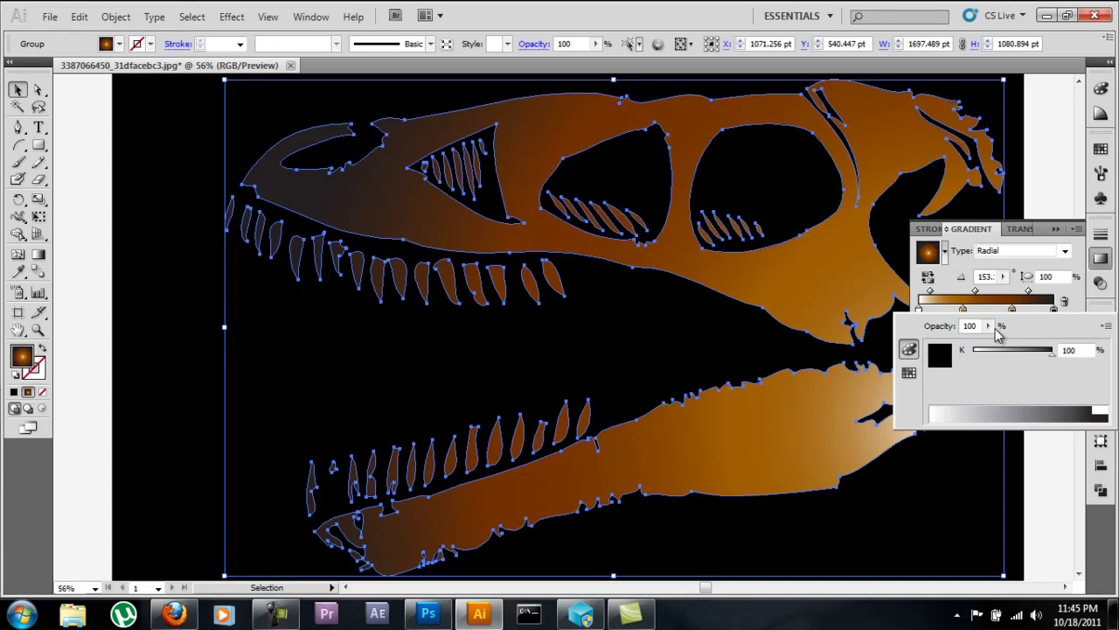
click(989, 325)
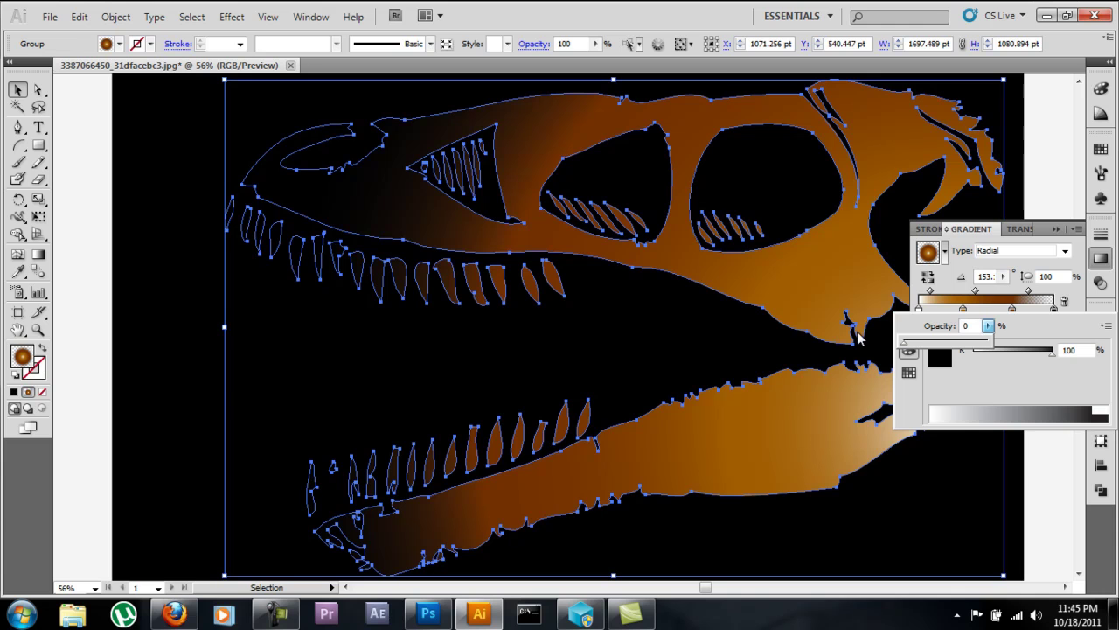
click(1036, 348)
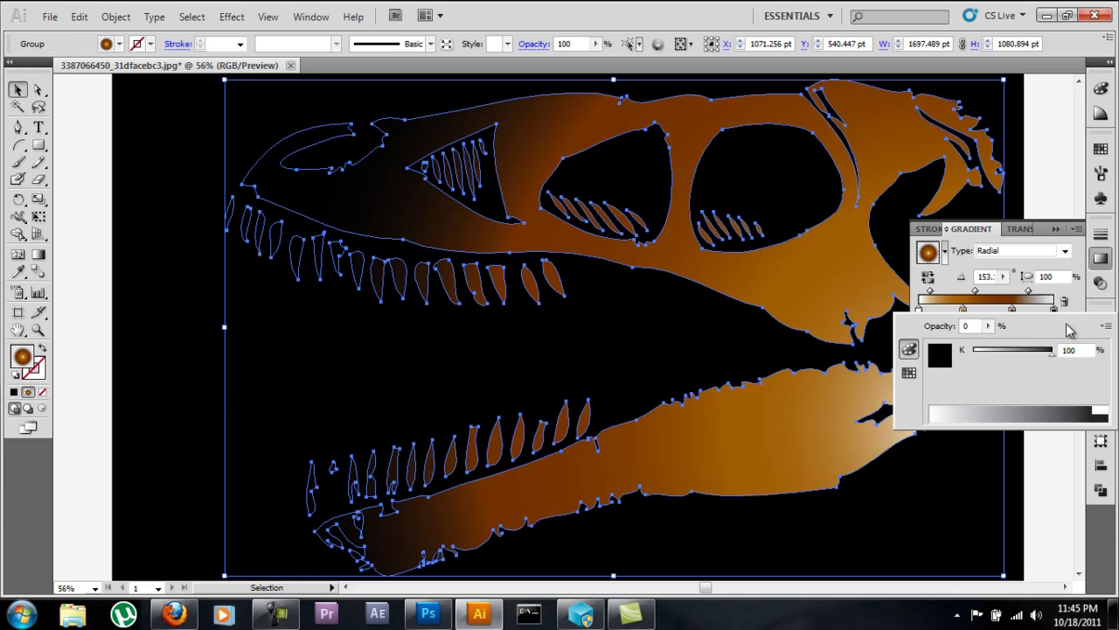
click(131, 240)
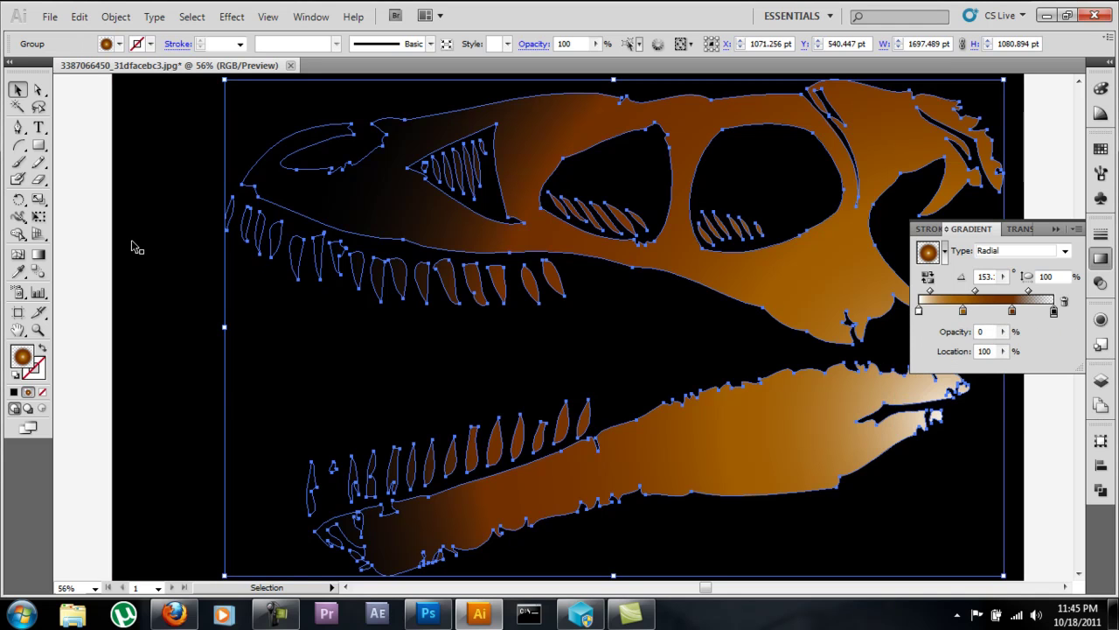
click(1046, 229)
click(82, 198)
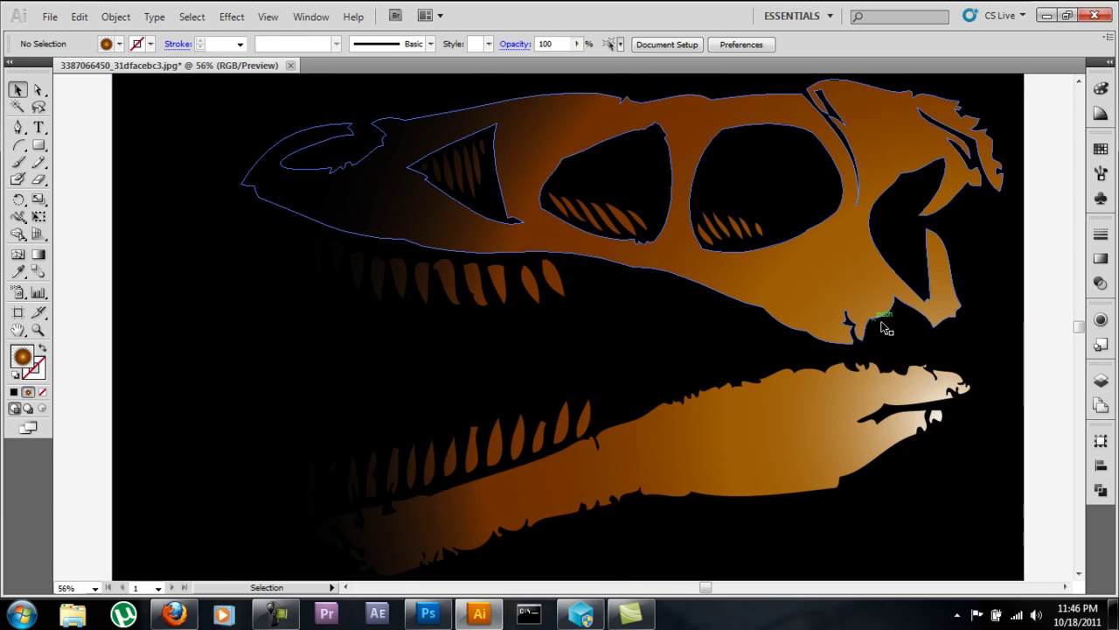
Step: Drag the skull's gradient from the lower-right jaw to the upper-left snout
click(852, 440)
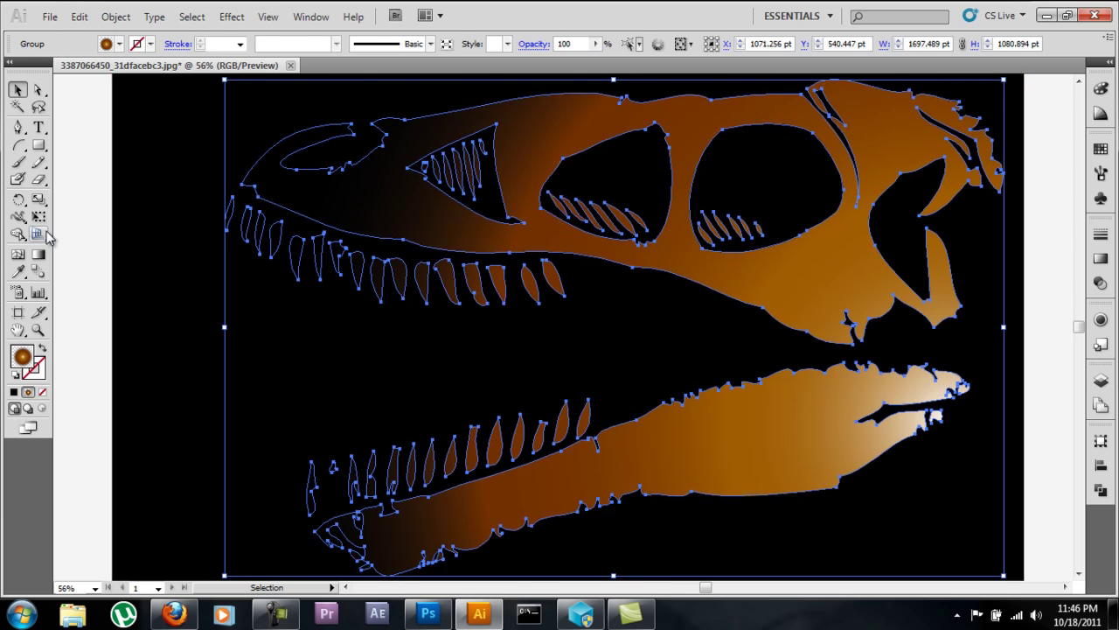
click(38, 255)
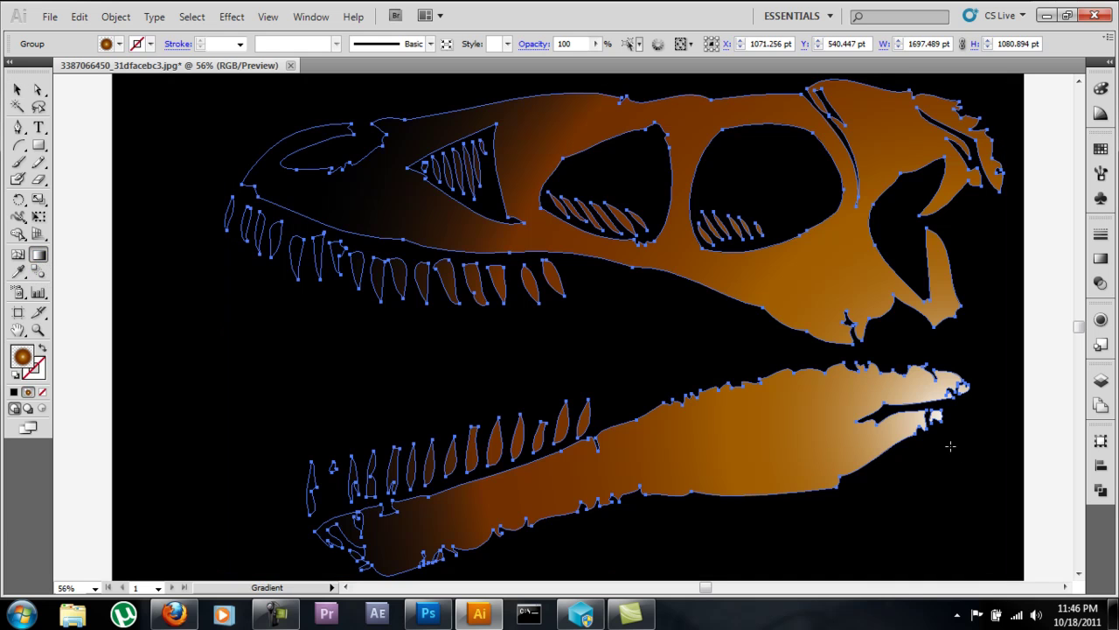
drag(951, 446, 355, 147)
drag(962, 425, 202, 131)
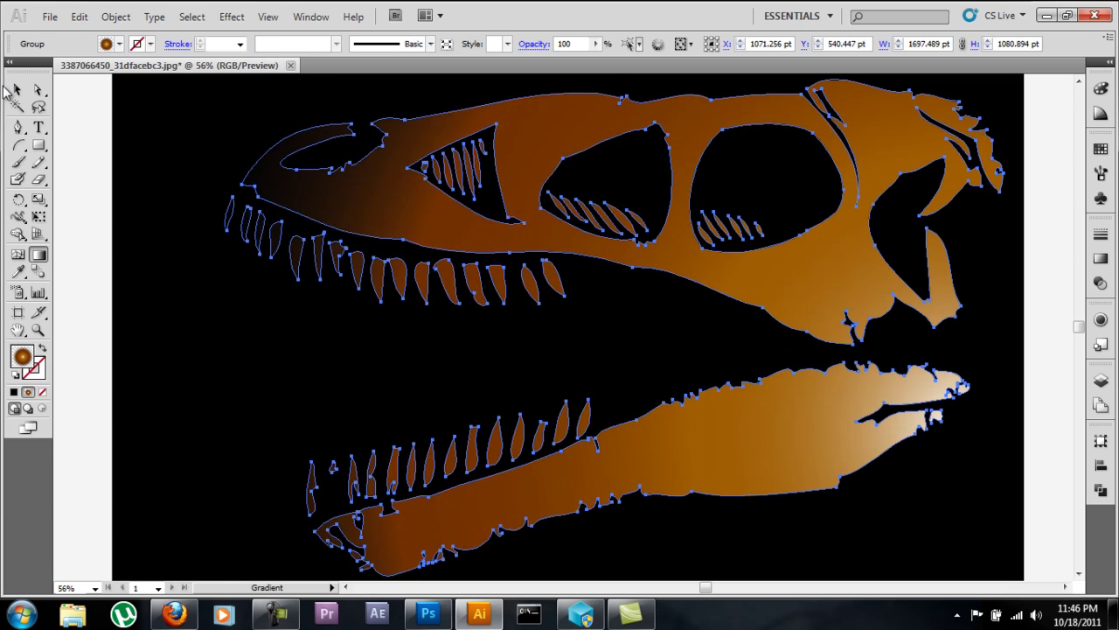
click(16, 89)
click(91, 188)
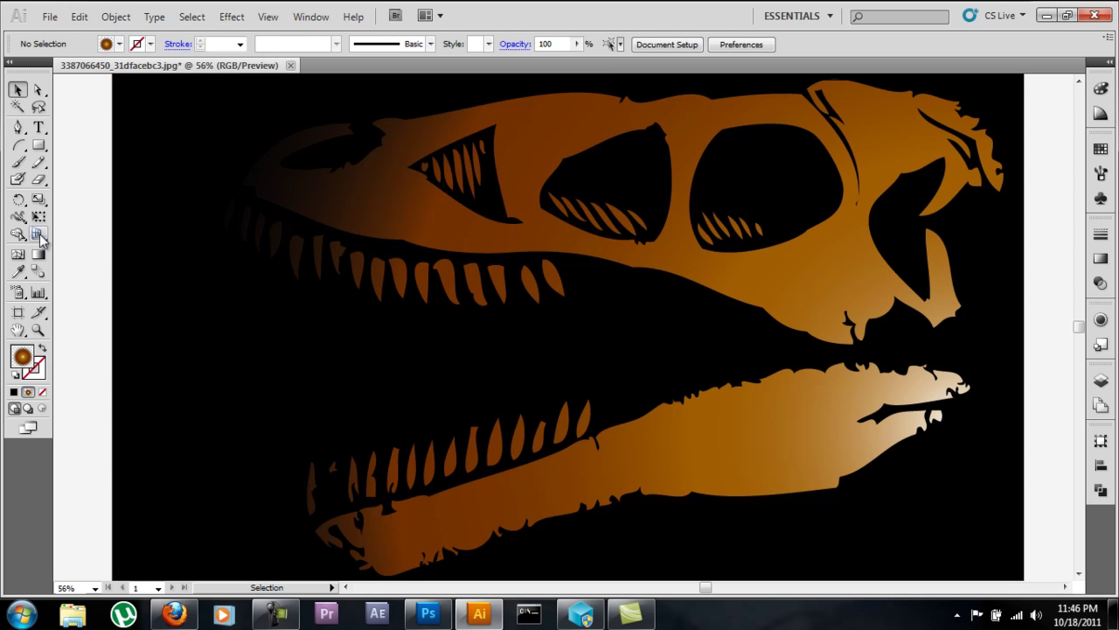
Step: Reselect the skull, re-angle the gradient from lower jaw to top-left snout, then deselect
click(450, 212)
click(55, 251)
click(220, 242)
click(39, 254)
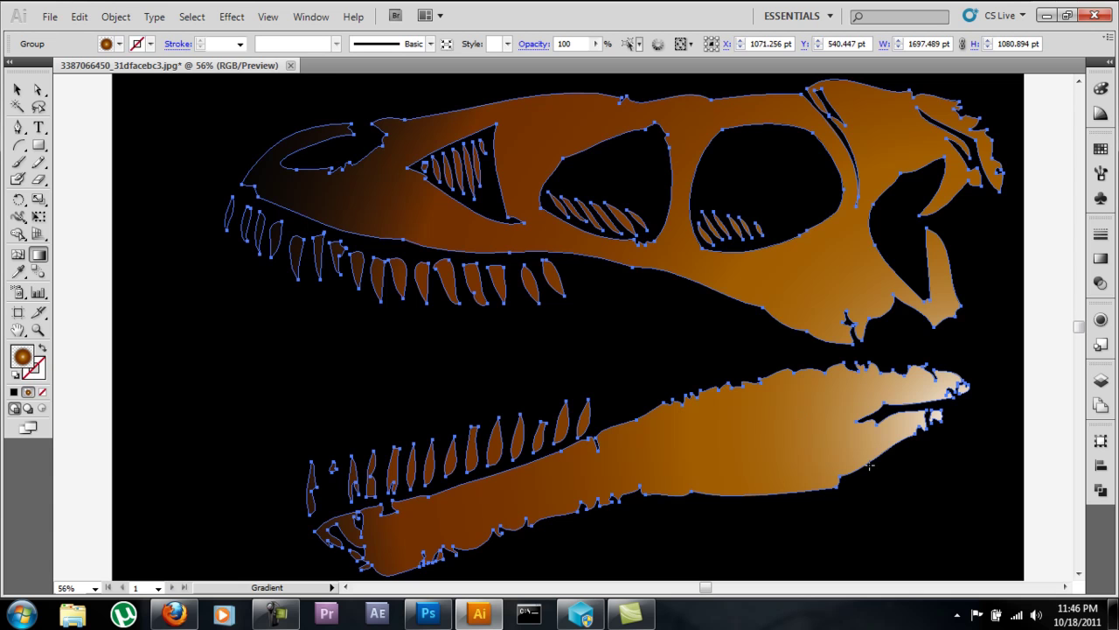
drag(899, 455, 140, 92)
key(v)
click(75, 108)
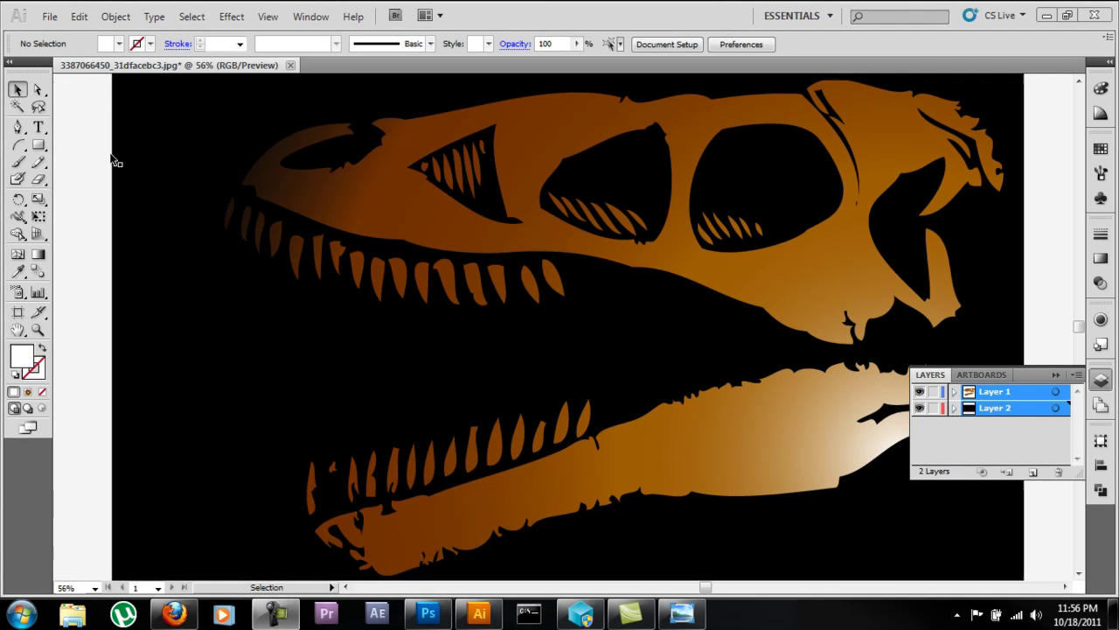
click(50, 16)
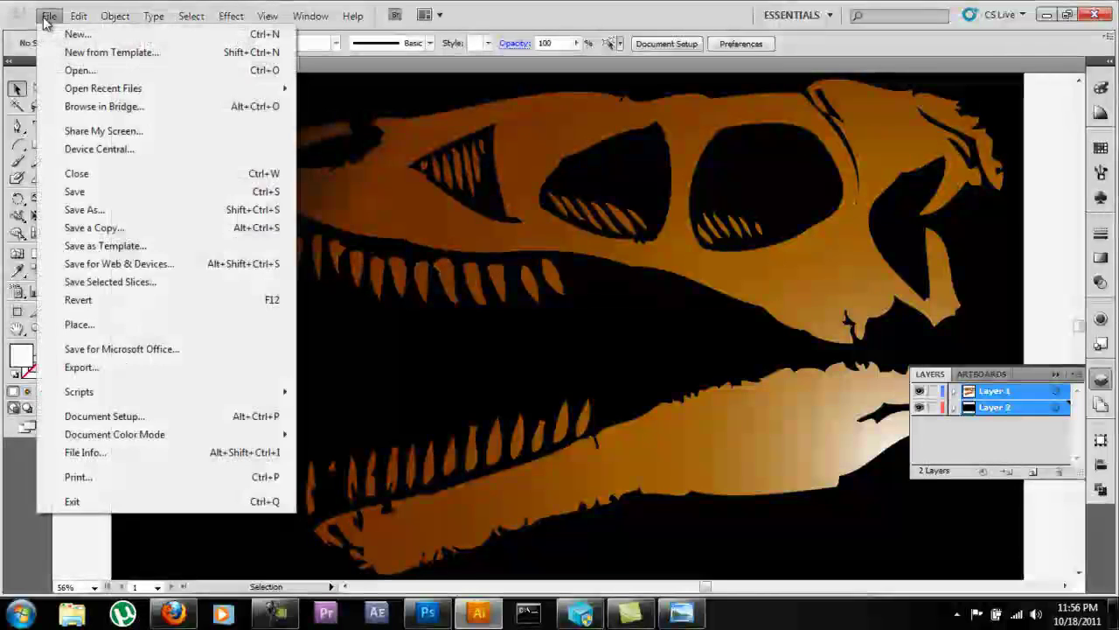
click(140, 210)
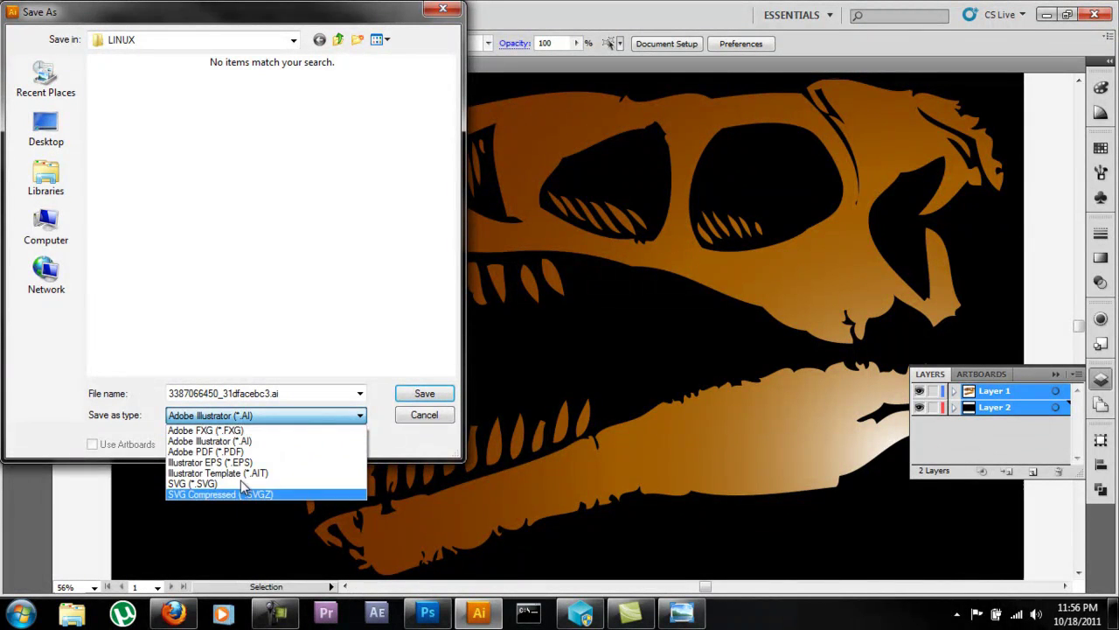
click(277, 418)
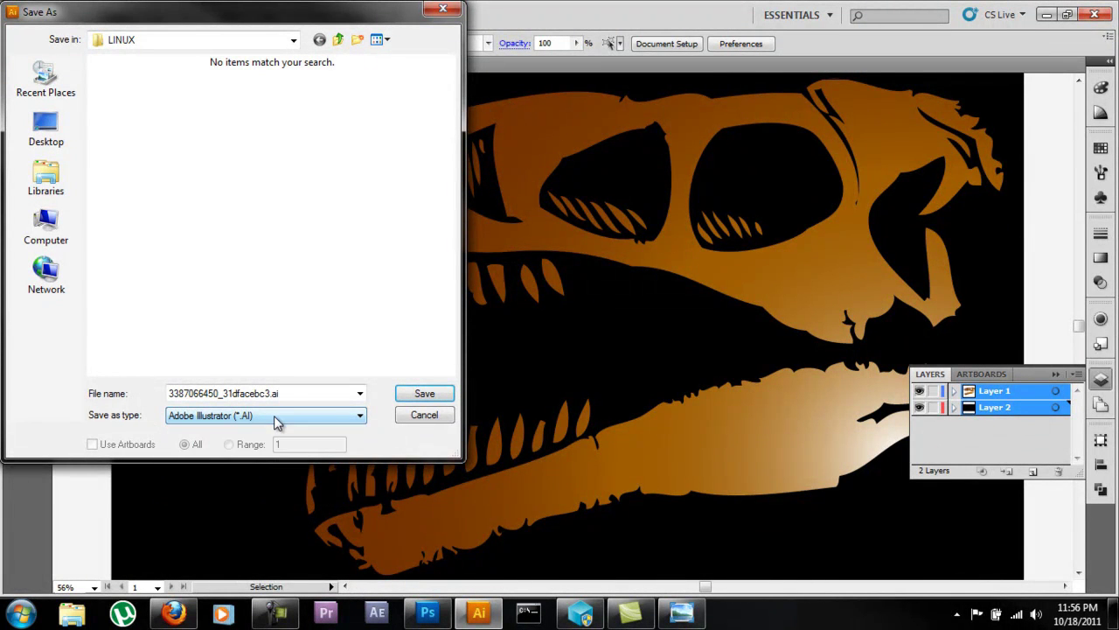
click(405, 416)
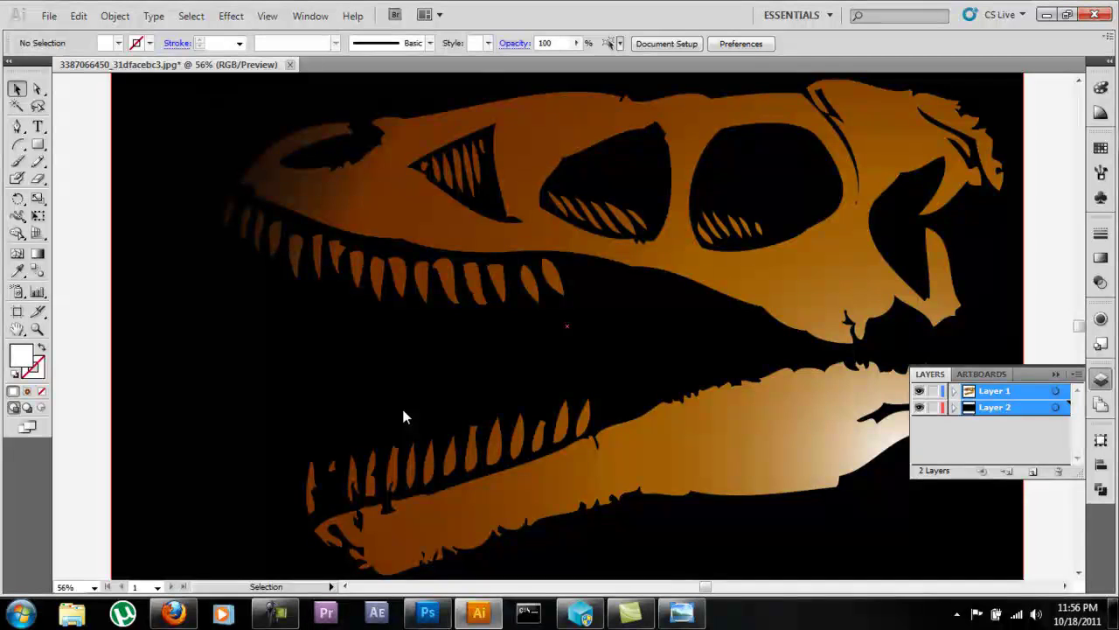
Step: Zoom out, marquee-select the skull and black backdrop, and drag them into Photoshop's Raptor_1
key(ctrl+minus)
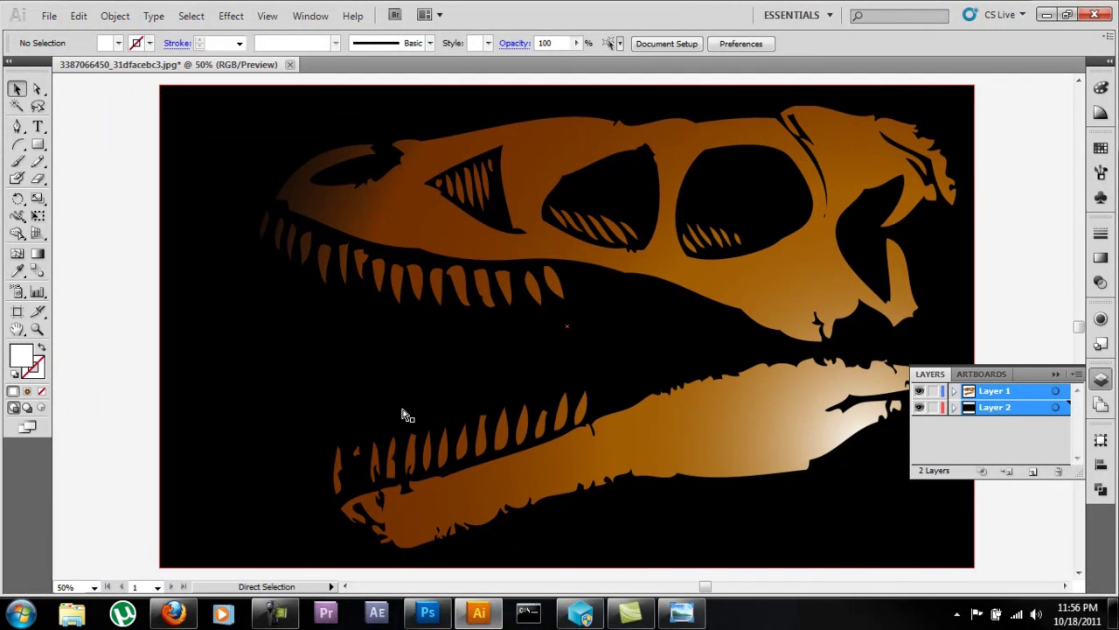
key(ctrl+minus)
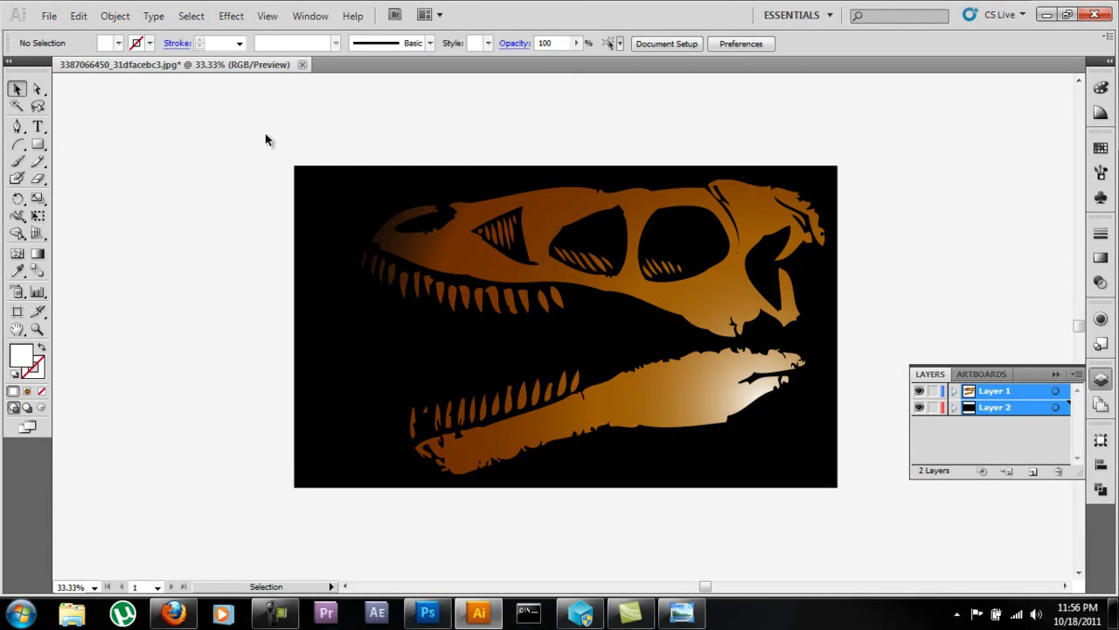
drag(259, 132, 900, 535)
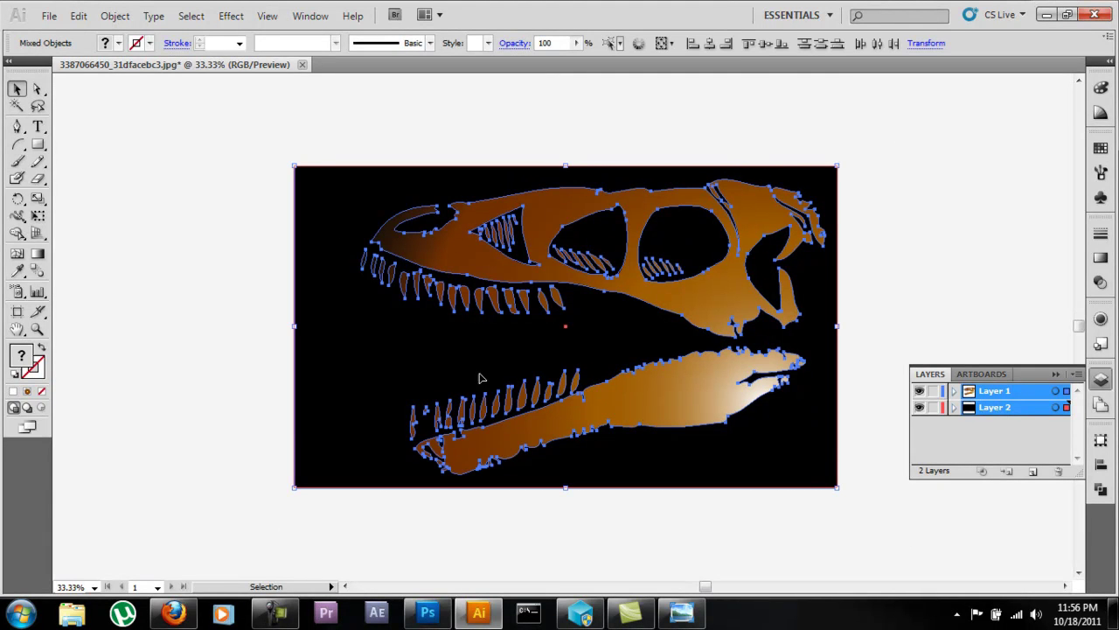
drag(379, 320, 393, 257)
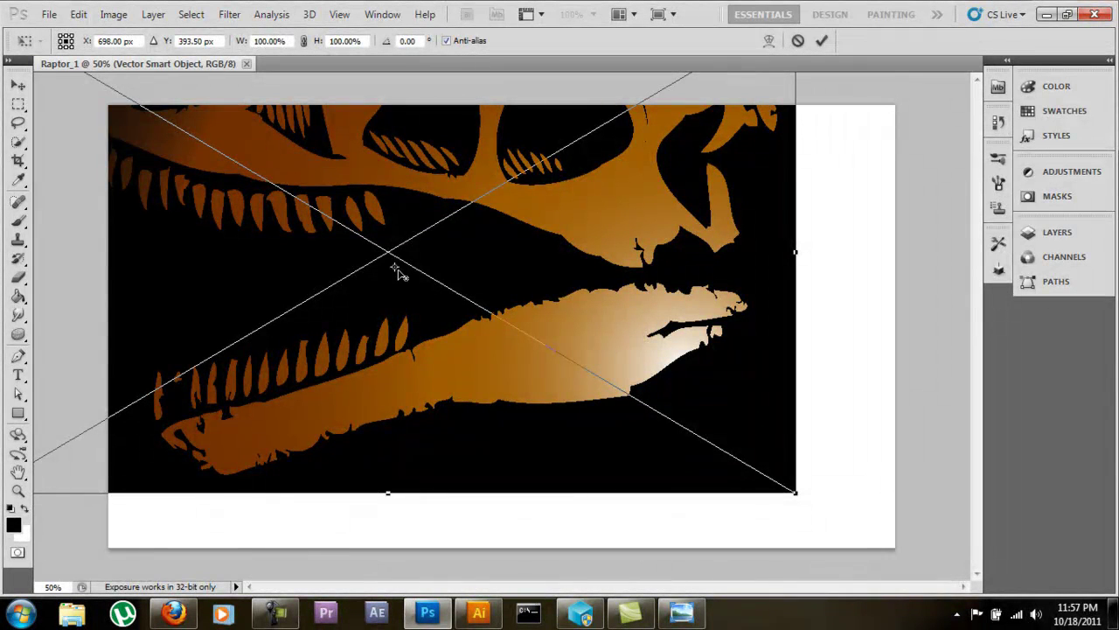
Step: Reposition the placed skull and stretch its transform box to about 98.54% × 98.64% to fill the canvas
drag(450, 278, 593, 383)
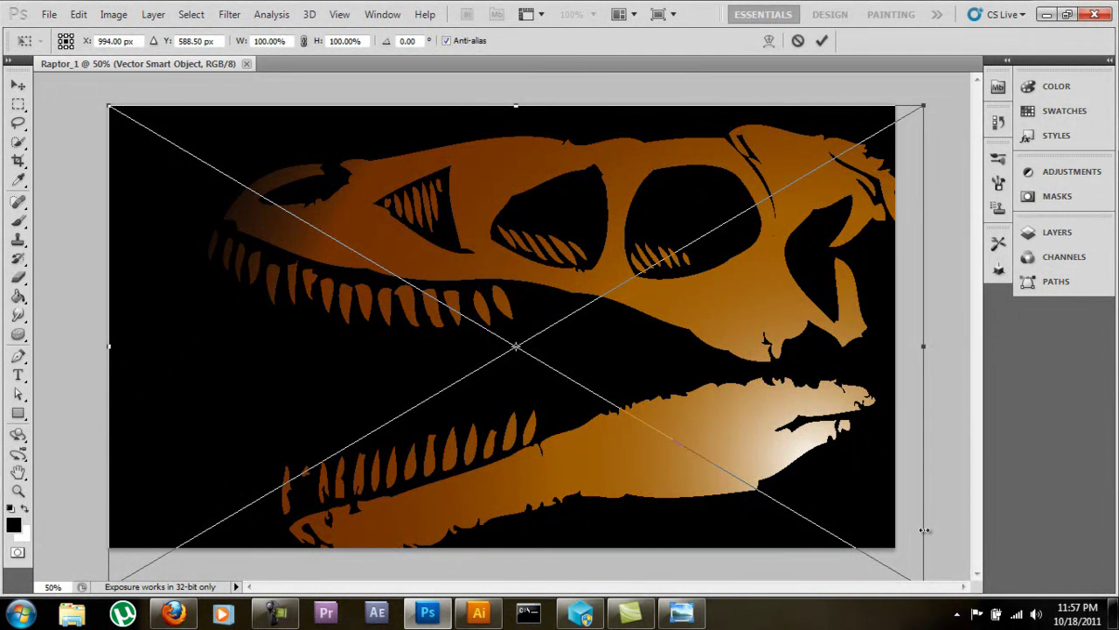
key(ctrl+minus)
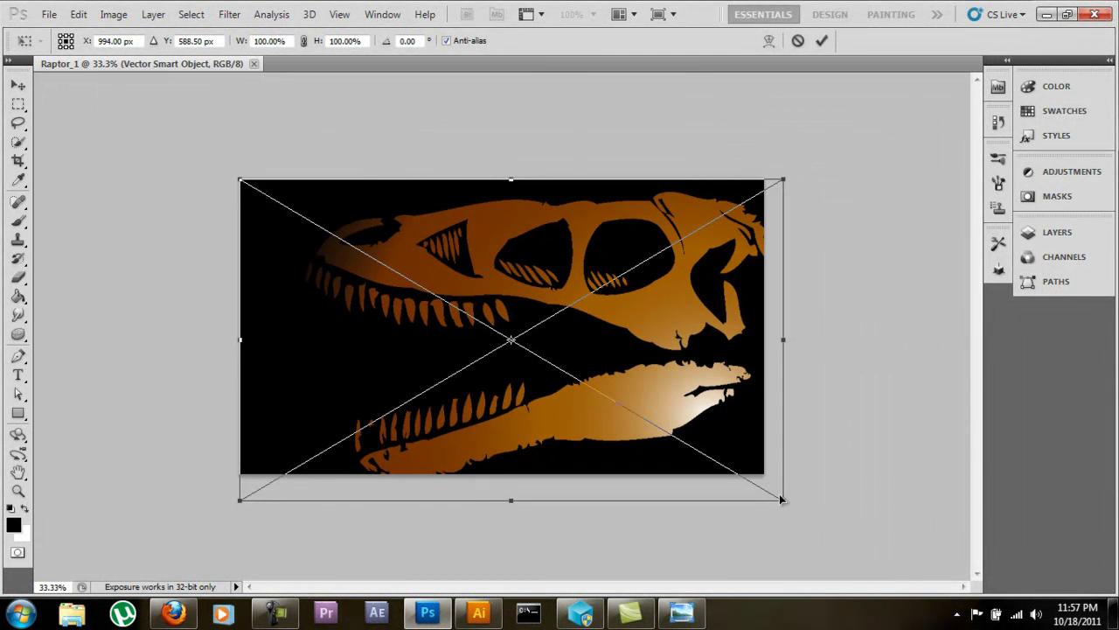
drag(784, 501, 762, 477)
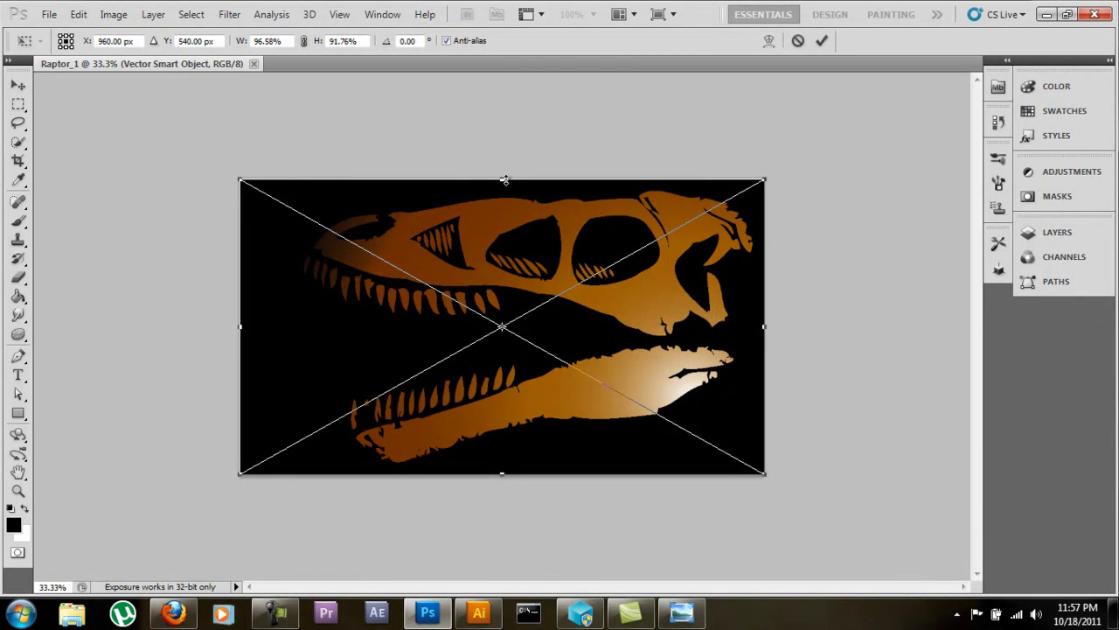
drag(504, 180, 503, 167)
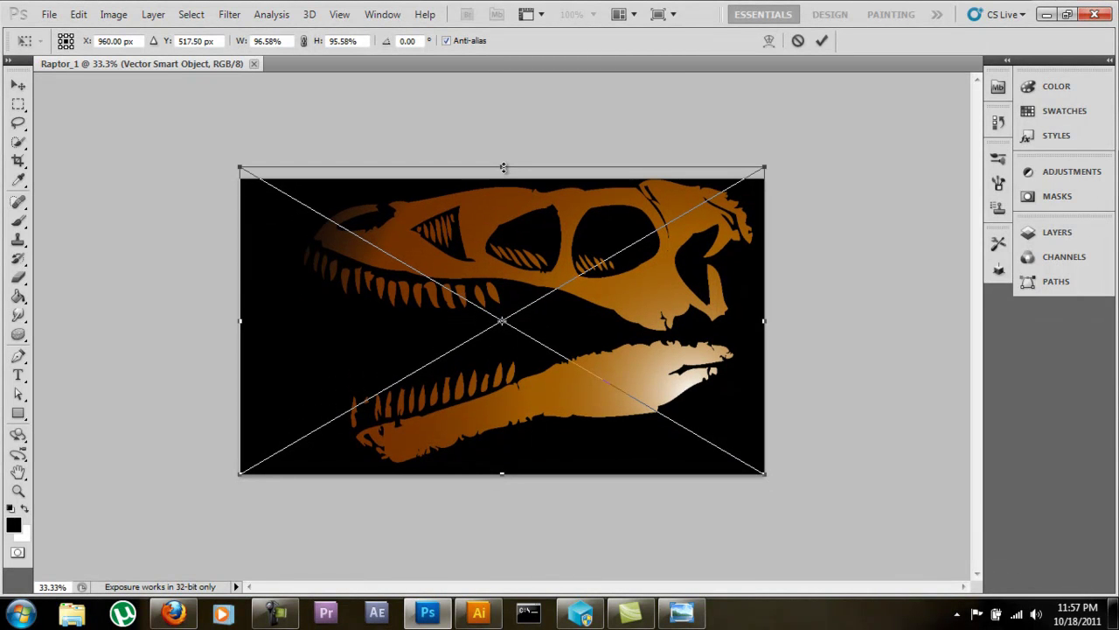
drag(502, 474, 502, 483)
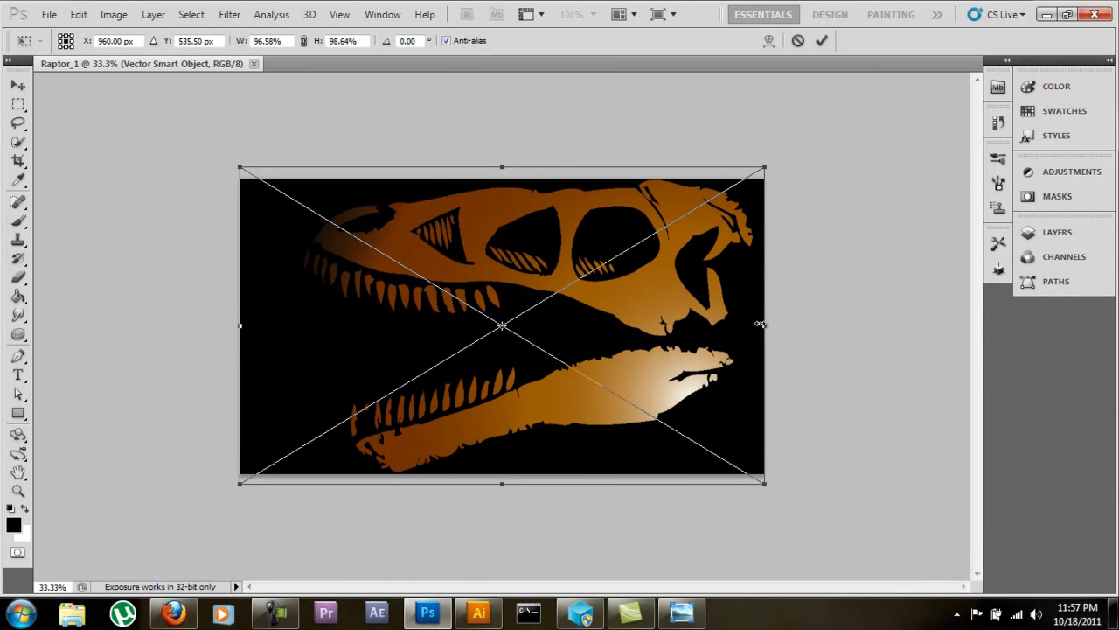
drag(760, 324, 772, 325)
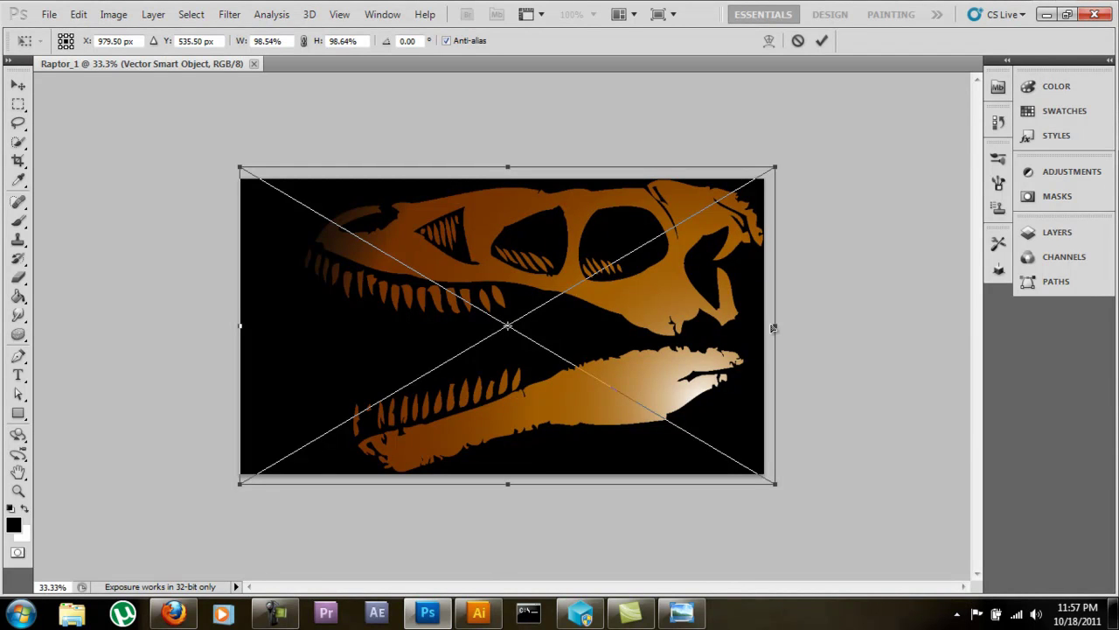
key(ctrl+plus)
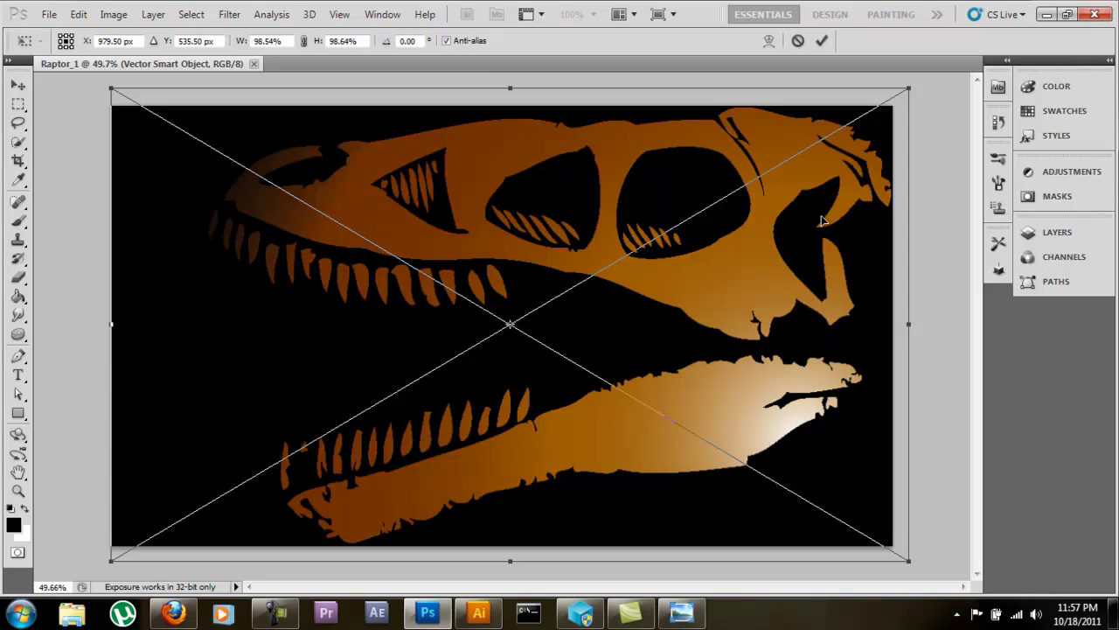
Step: Confirm Place in the prompt to commit the resized skull as a Vector Smart Object
click(45, 14)
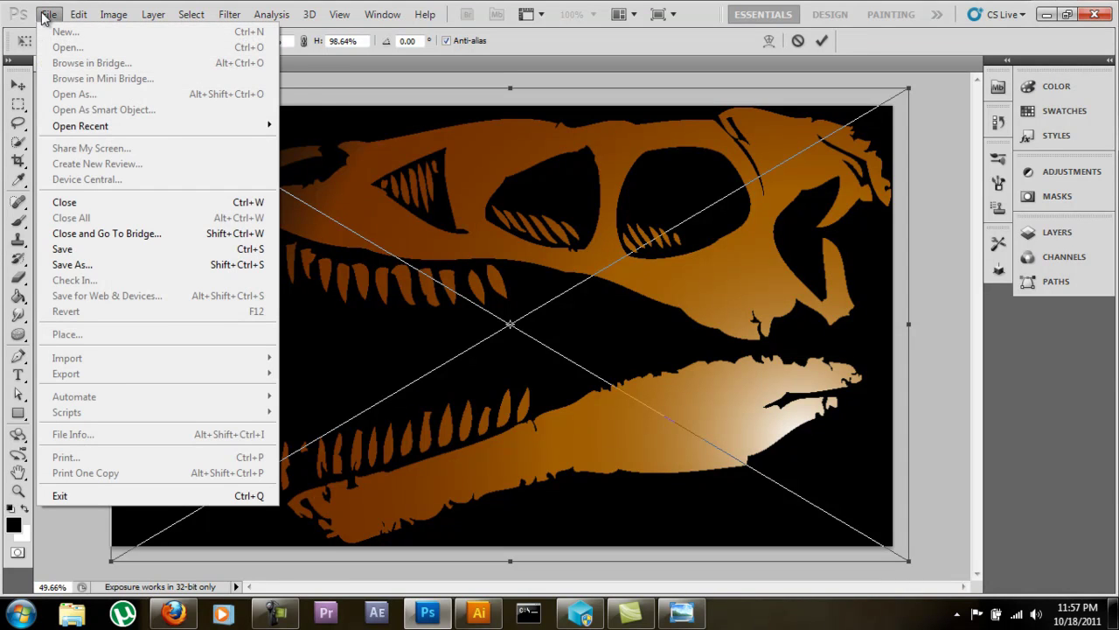
click(65, 14)
click(12, 86)
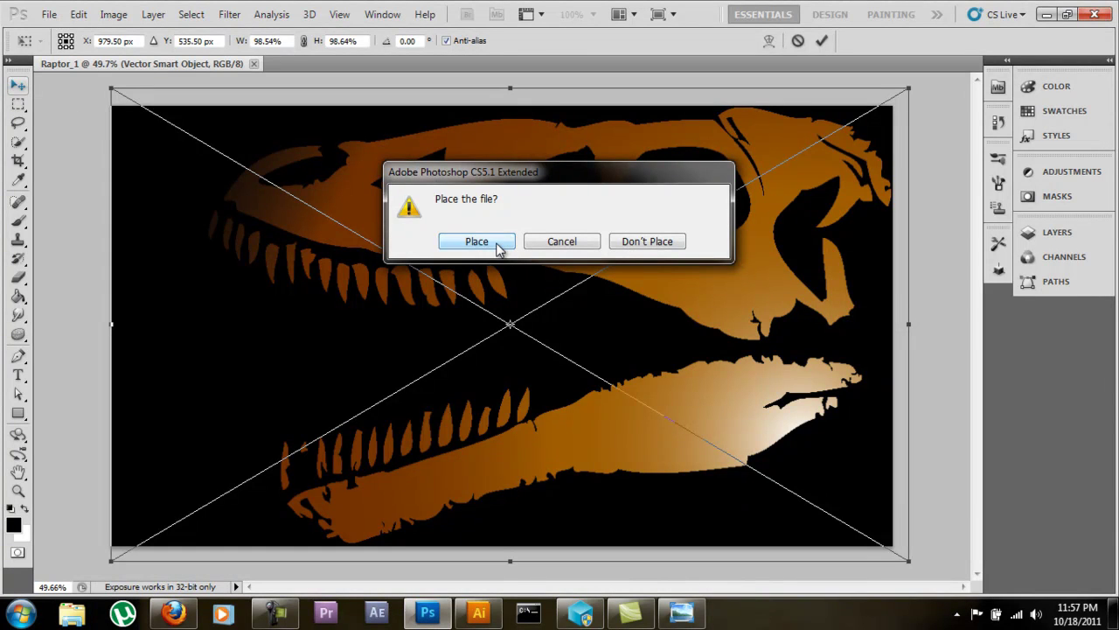
click(496, 245)
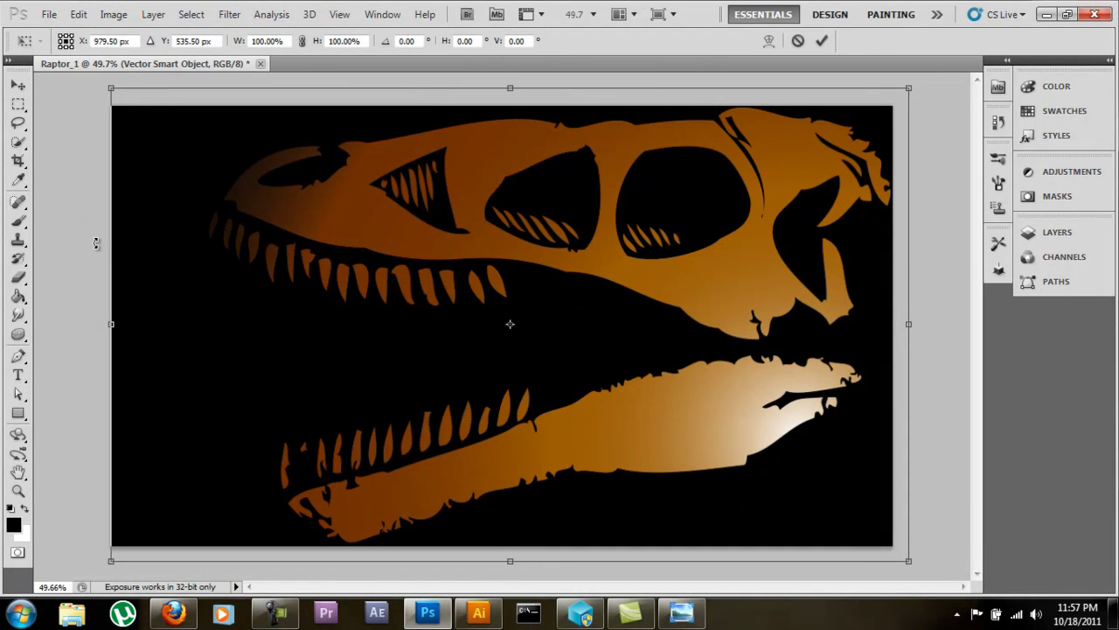
Step: Open and close the File menu without choosing a command
click(50, 15)
click(50, 15)
click(52, 16)
click(50, 15)
click(17, 85)
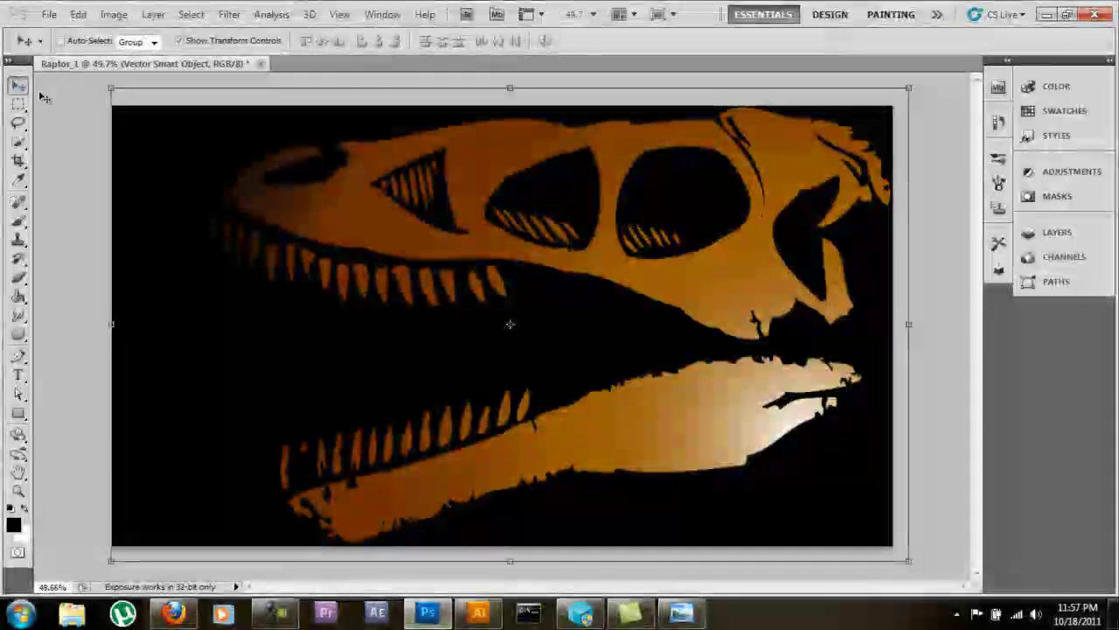
Step: Save the image as Raptor_1.jpg in JPEG format, bringing up JPEG Options
click(56, 15)
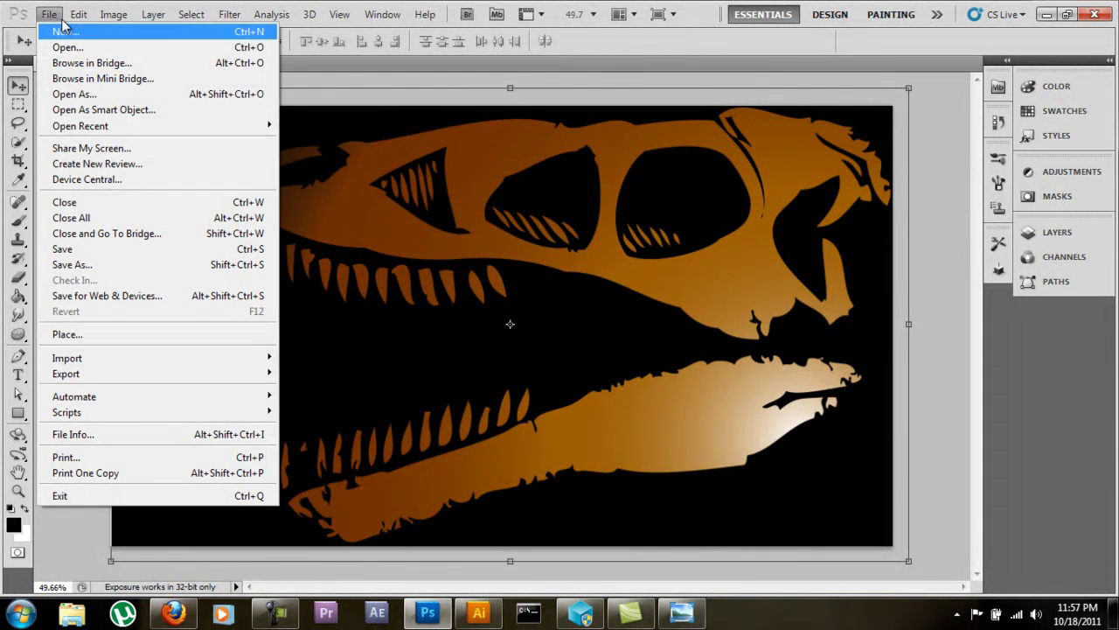
click(83, 264)
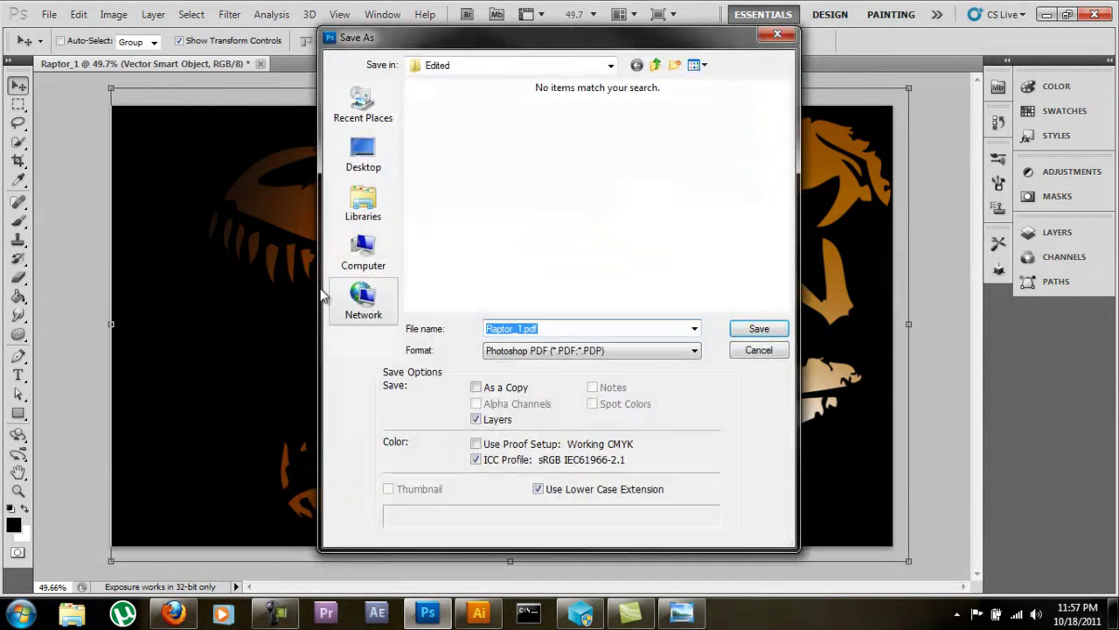
click(551, 351)
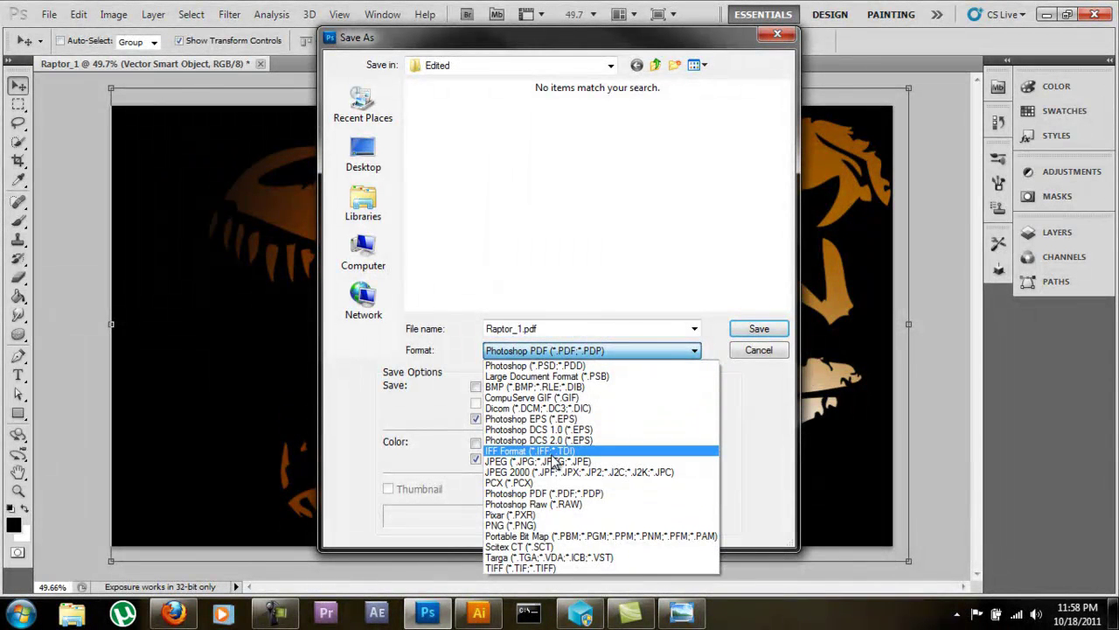
click(551, 461)
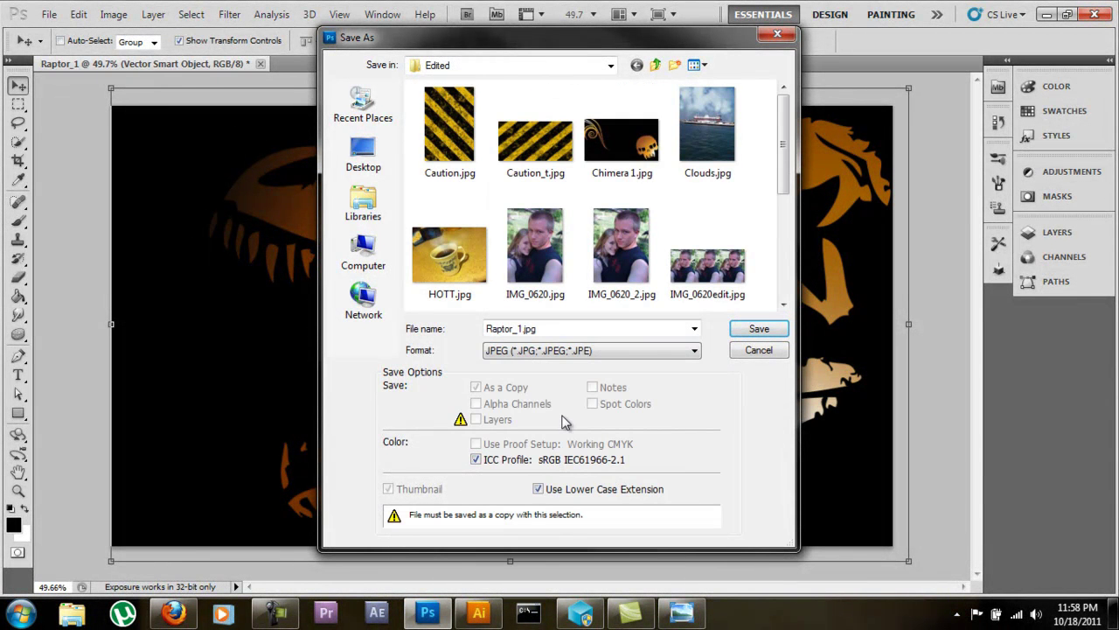
click(650, 354)
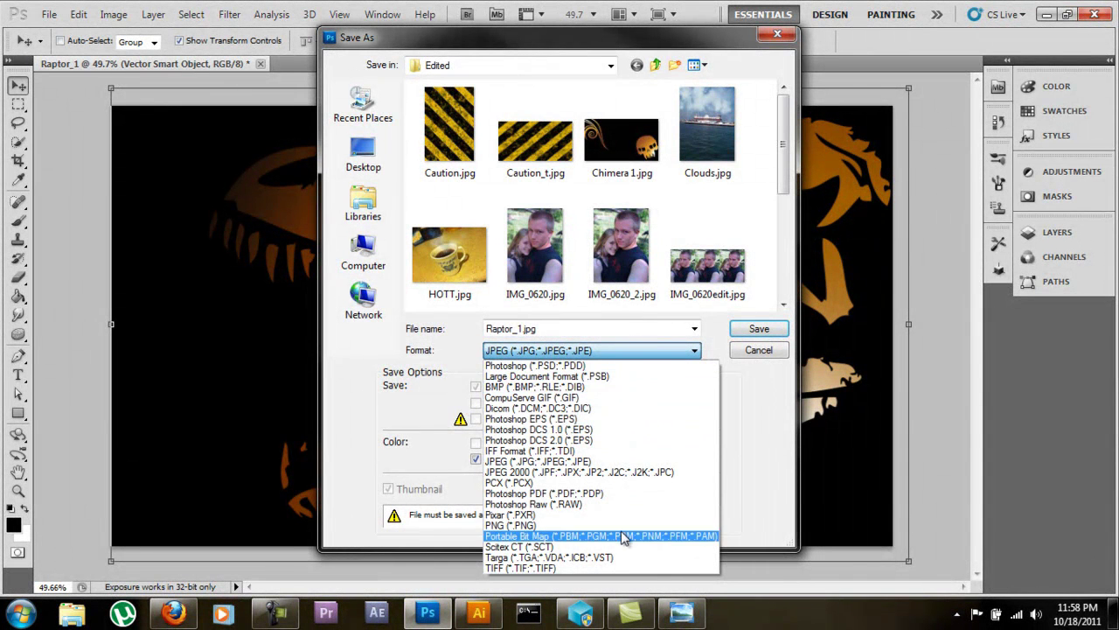
click(620, 463)
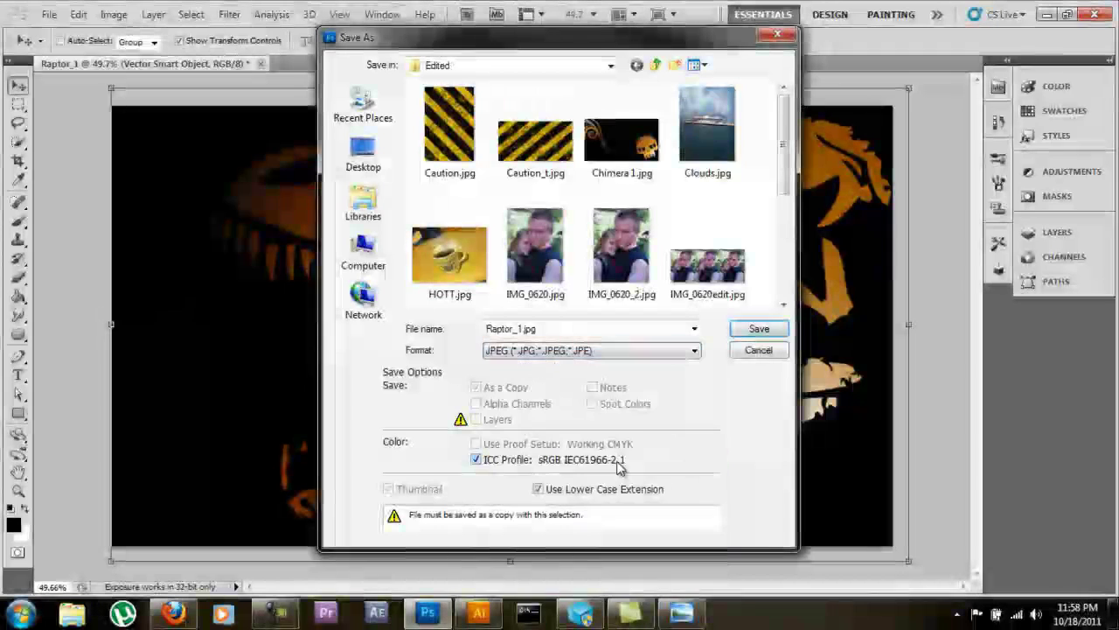
click(749, 339)
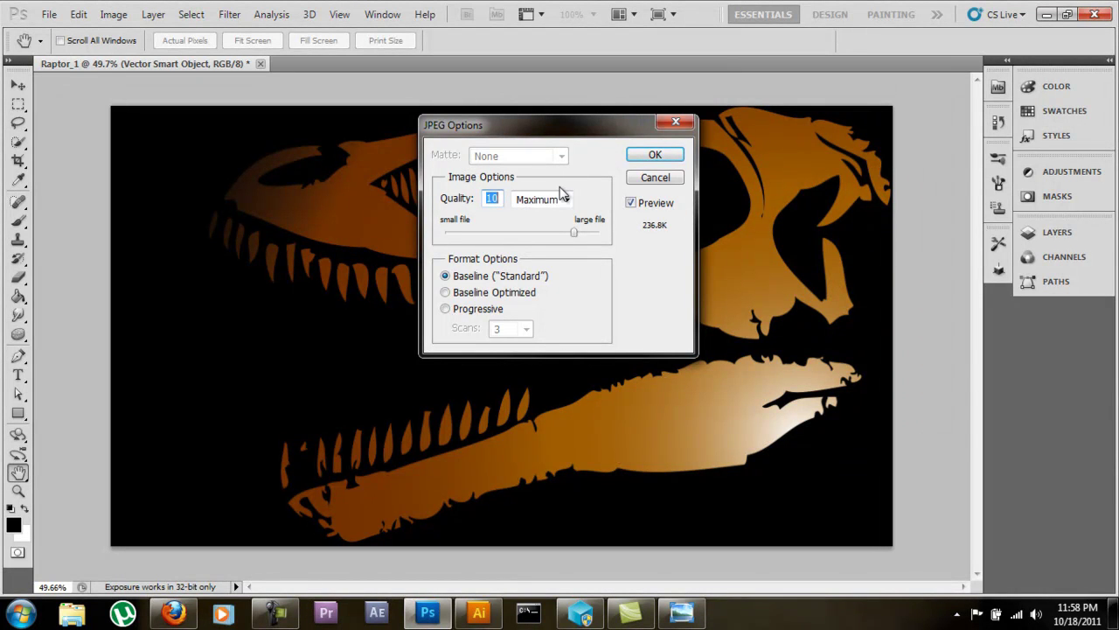
click(662, 179)
key(v)
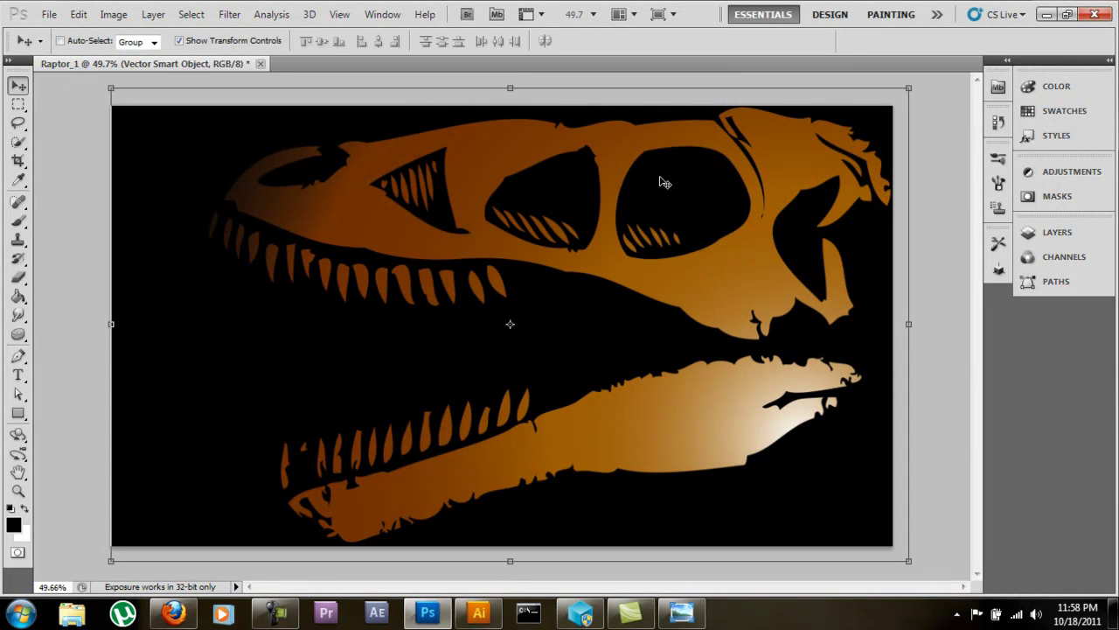